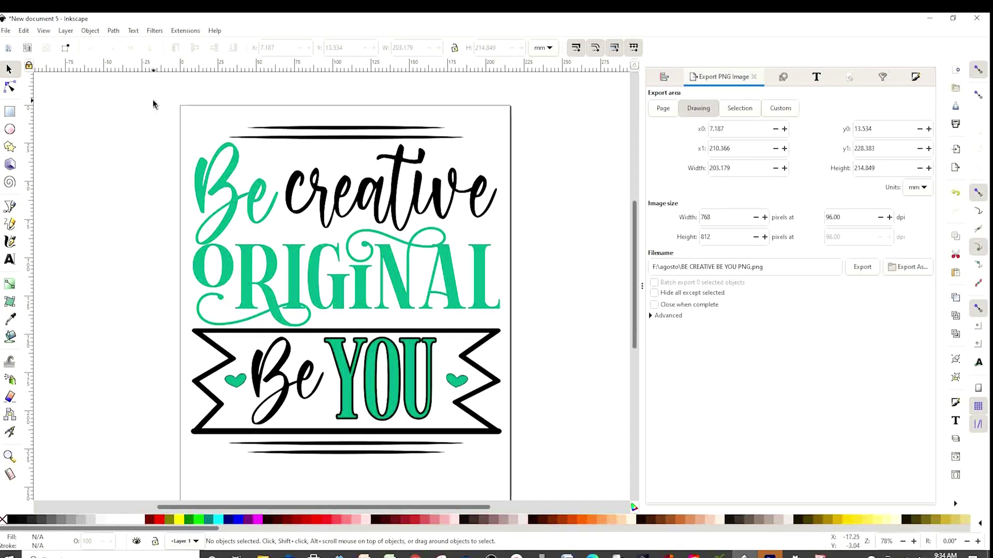
mouse_move(157, 100)
left_mouse_down()
mouse_move(474, 349)
mouse_move(566, 483)
left_mouse_up()
left_click(586, 415)
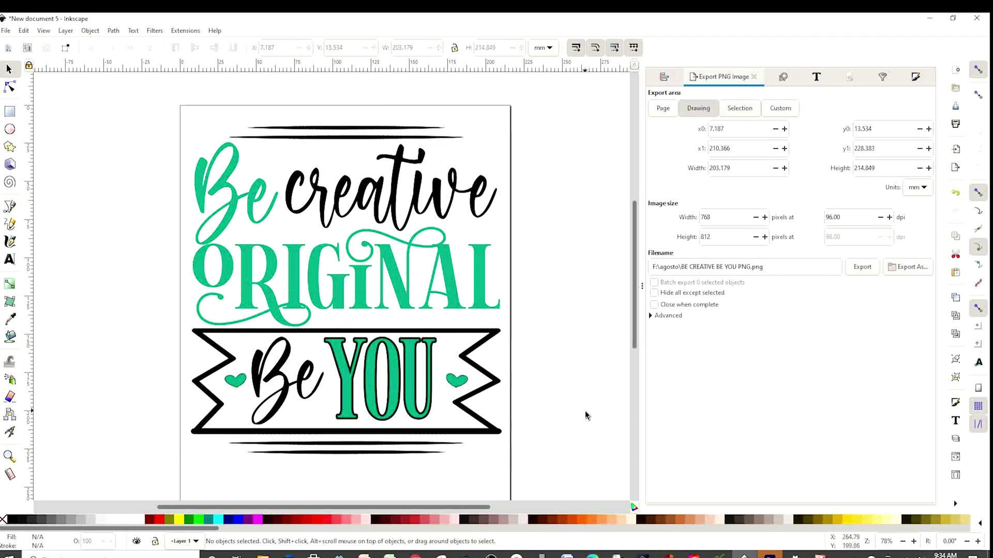
Create a new blank document
left_click(7, 32)
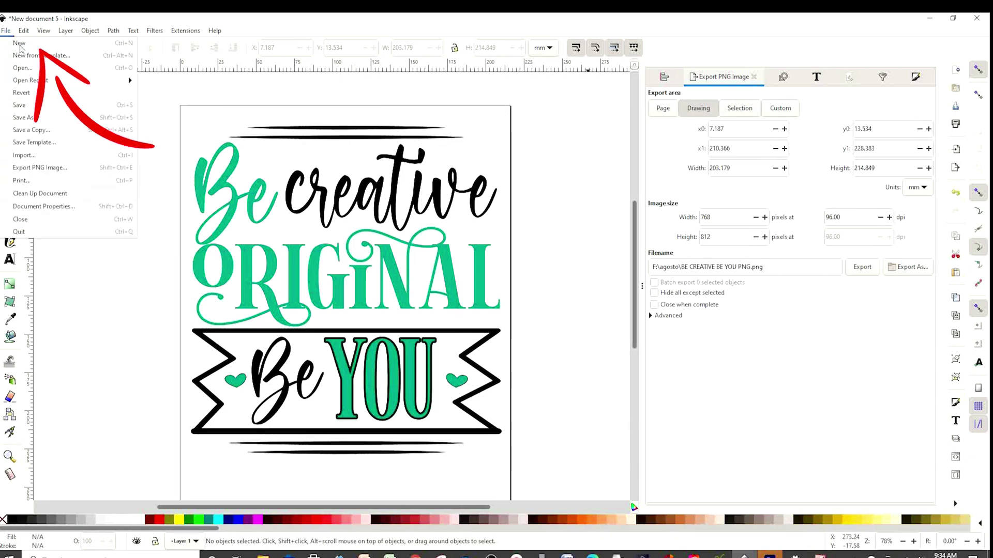
left_click(19, 44)
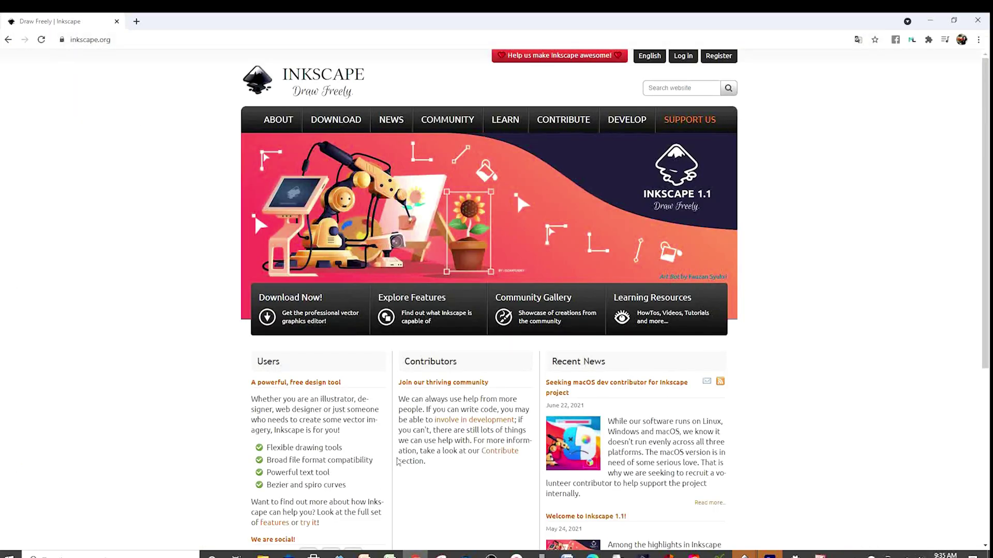
Open the Windows download page for the current Inkscape version on inkscape.org
mouse_move(346, 122)
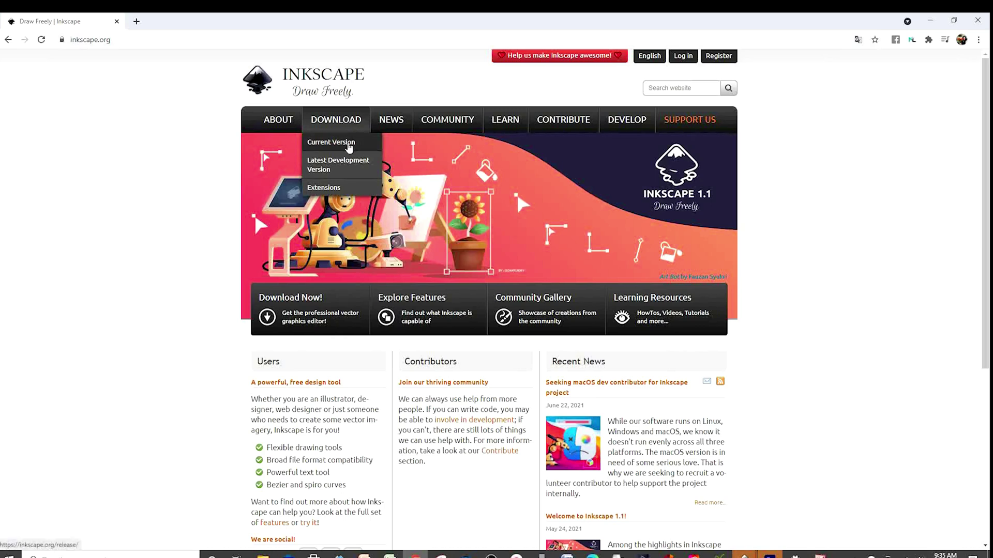
left_click(350, 145)
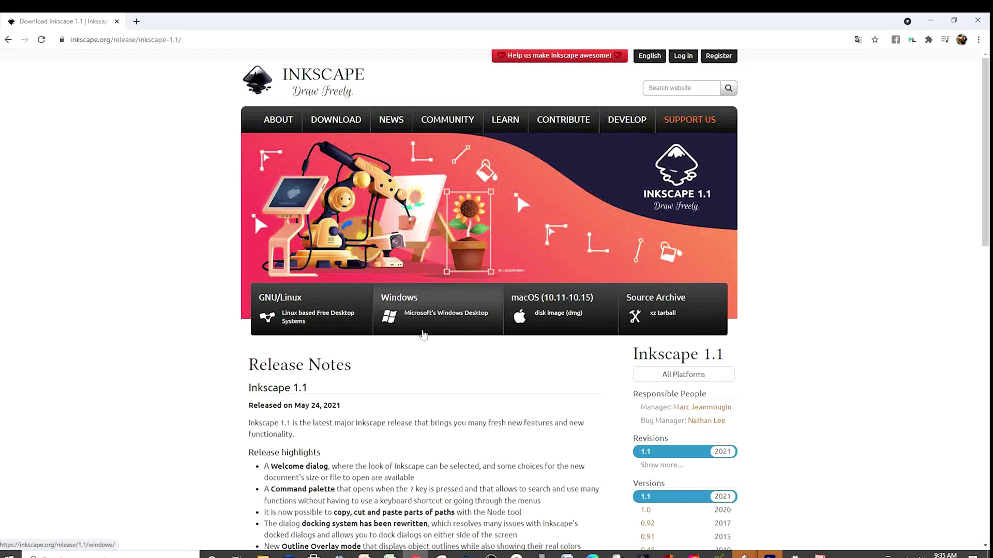
left_click(421, 317)
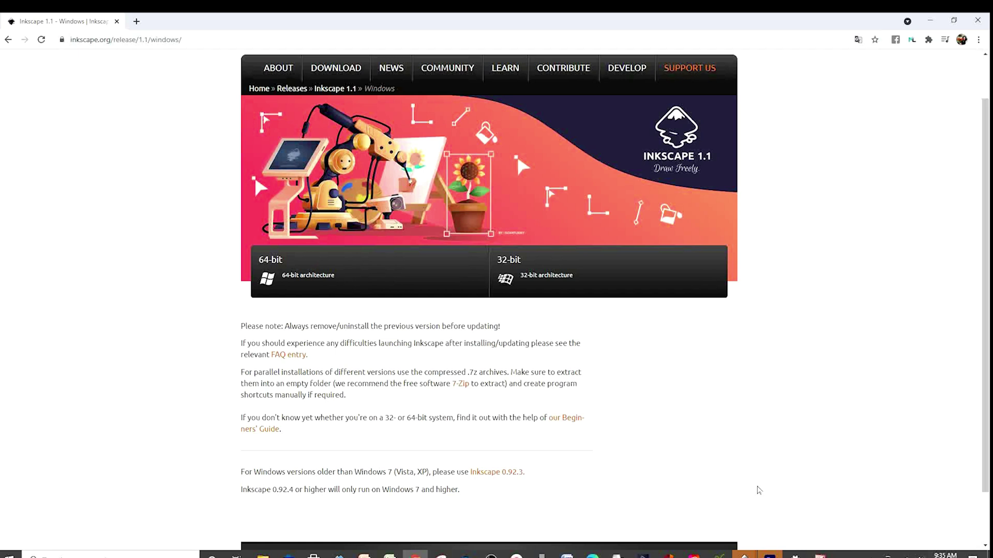
Switch to the blank Inkscape document and set its page size to US Ledger/Tabloid, 11.0 x 17.0 in
mouse_move(743, 556)
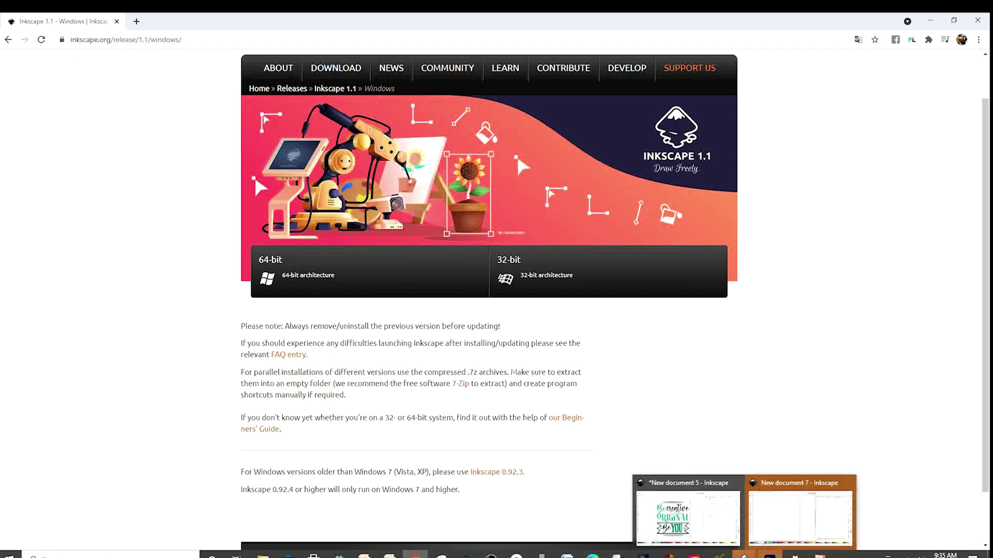
left_click(800, 515)
left_click(5, 31)
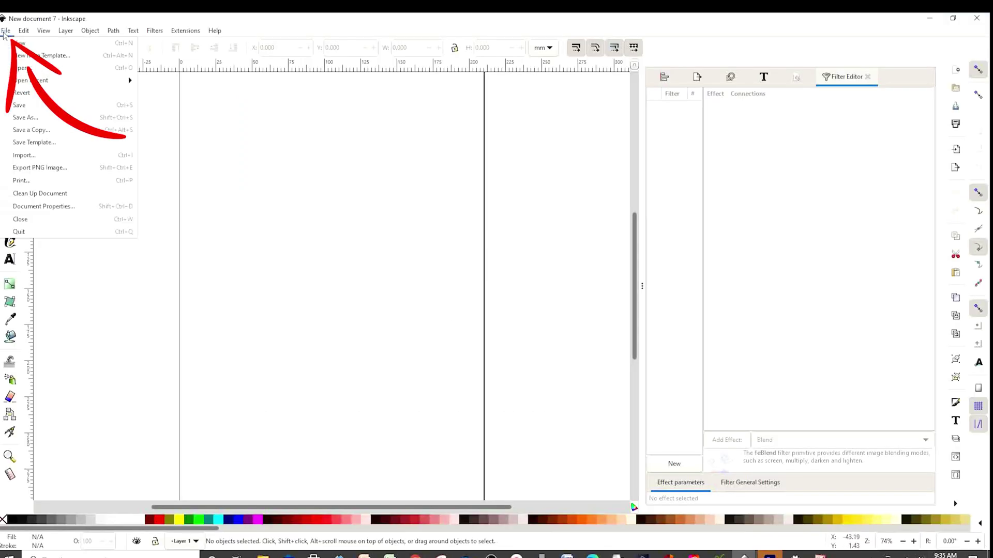
left_click(69, 207)
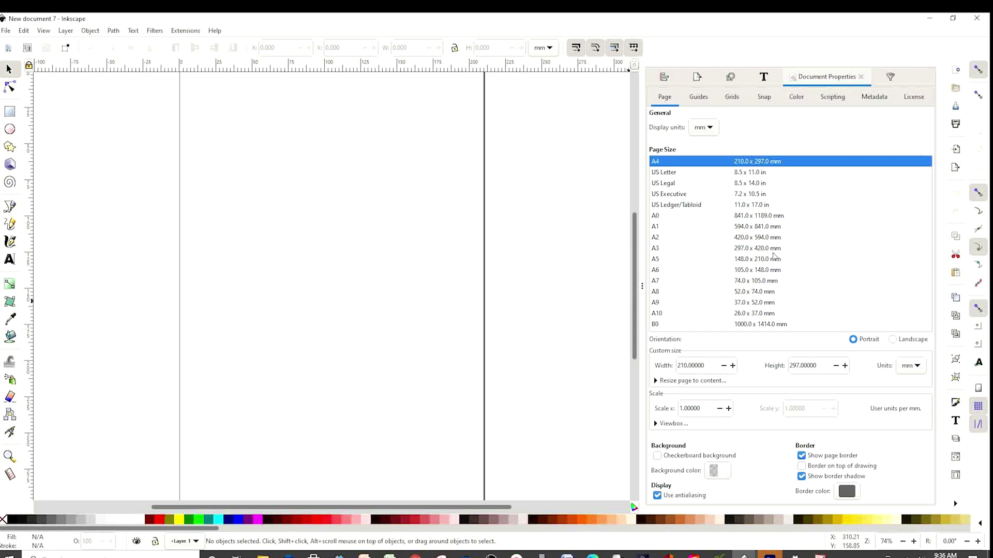
left_click(679, 206)
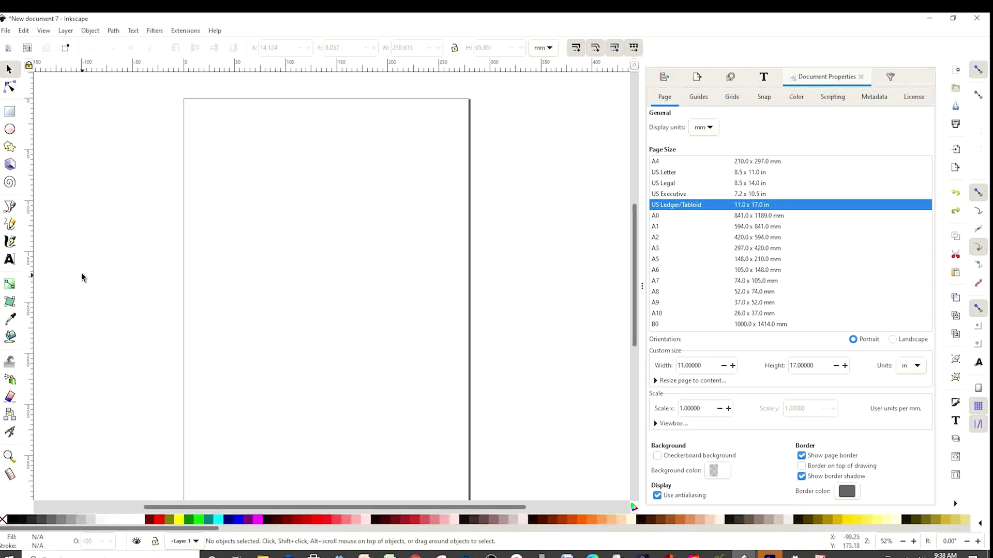
Add the text "Be creative" near the top of the page and enlarge it to about 222 by 49 mm
left_click(10, 260)
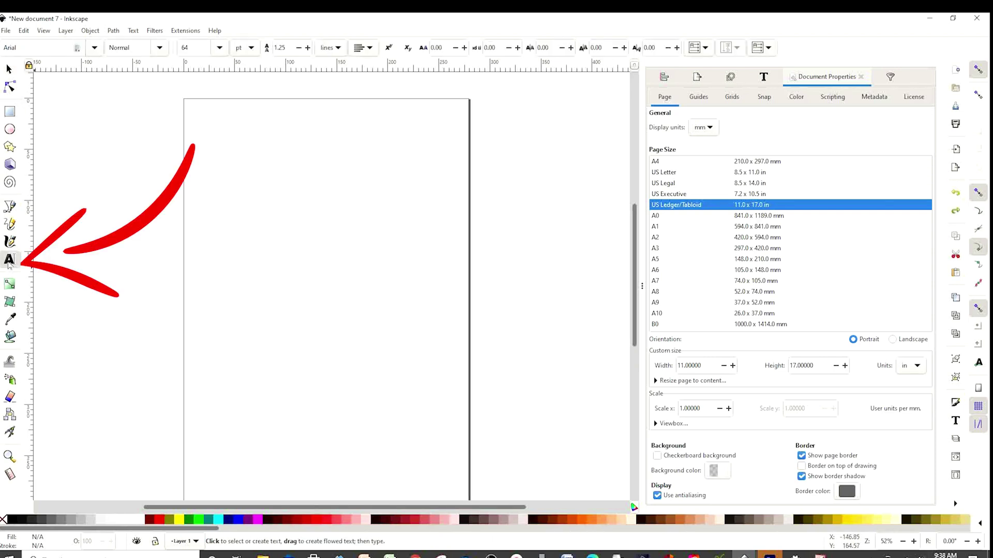
left_click(218, 140)
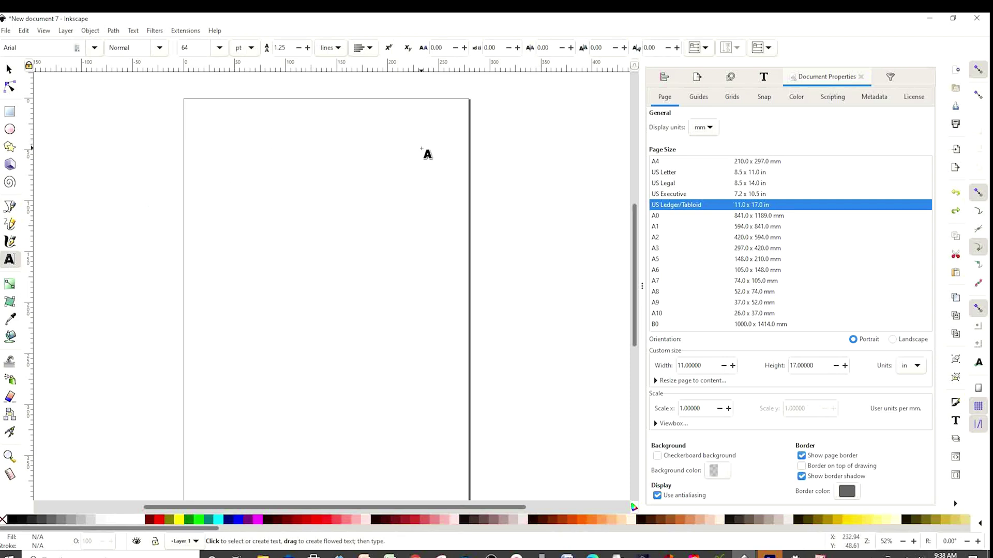
type("Be Cr")
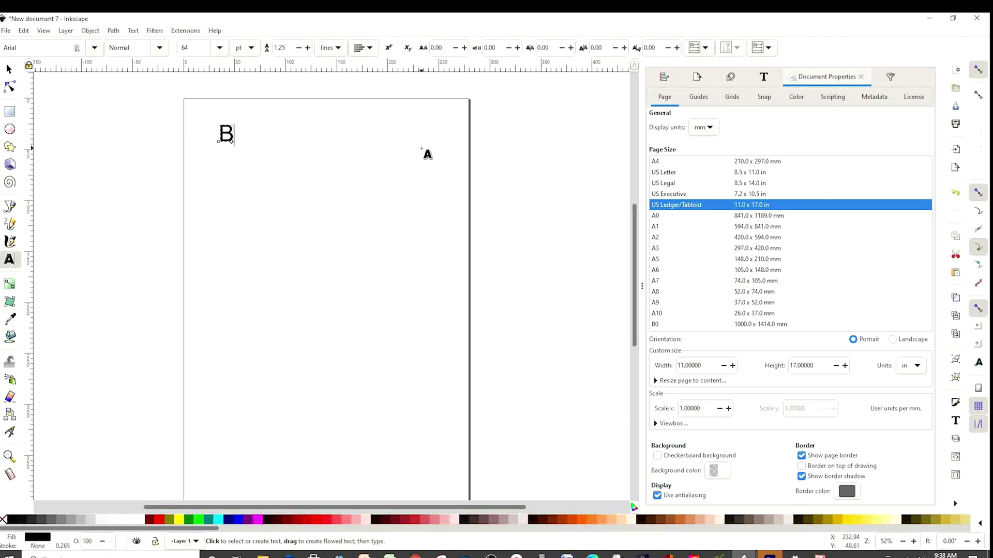
key("BackSpace")
key("BackSpace")
type("creative")
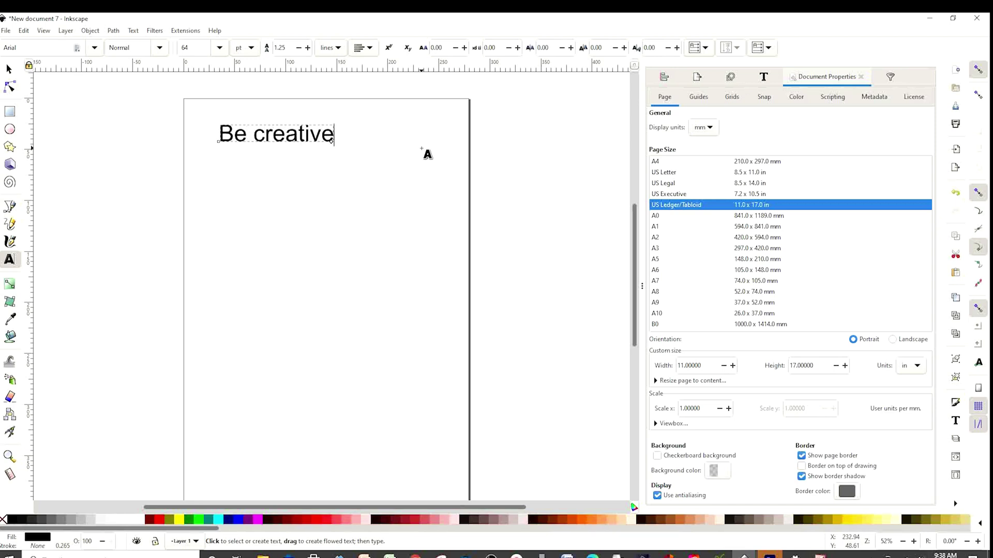
left_click(9, 70)
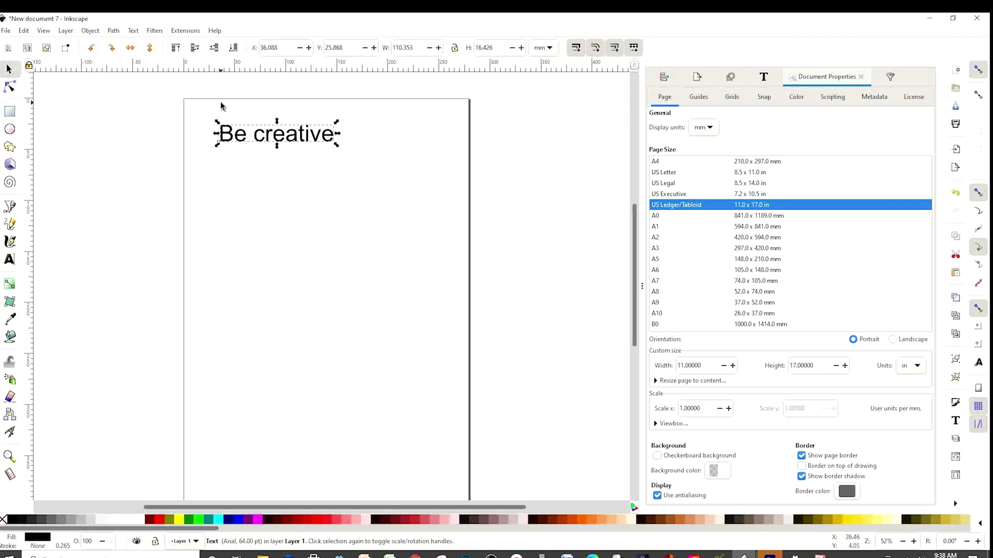
left_click_drag(338, 149, 416, 161)
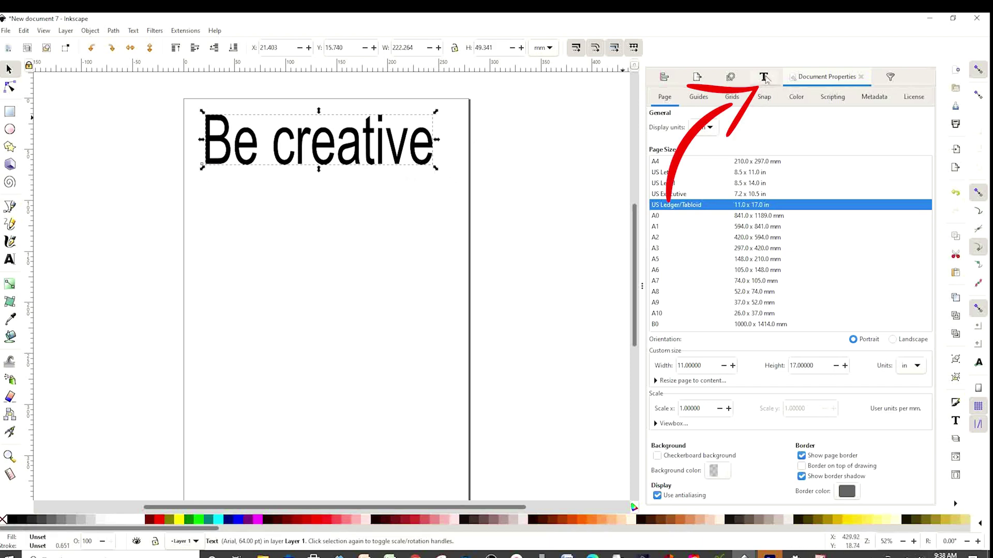
Apply the About Love font to the "Be creative" text
left_click(765, 77)
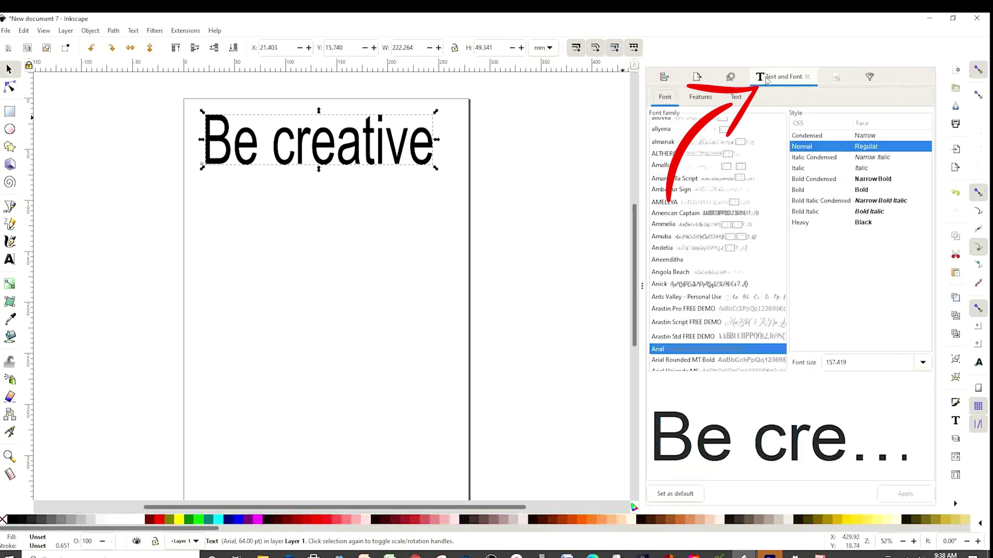
key("Down")
left_click(672, 349)
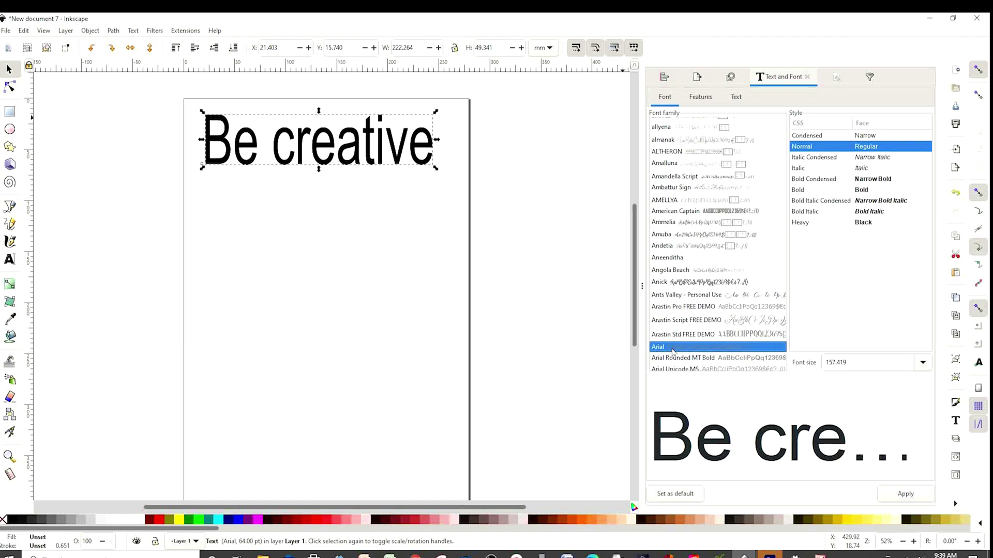
key("Down")
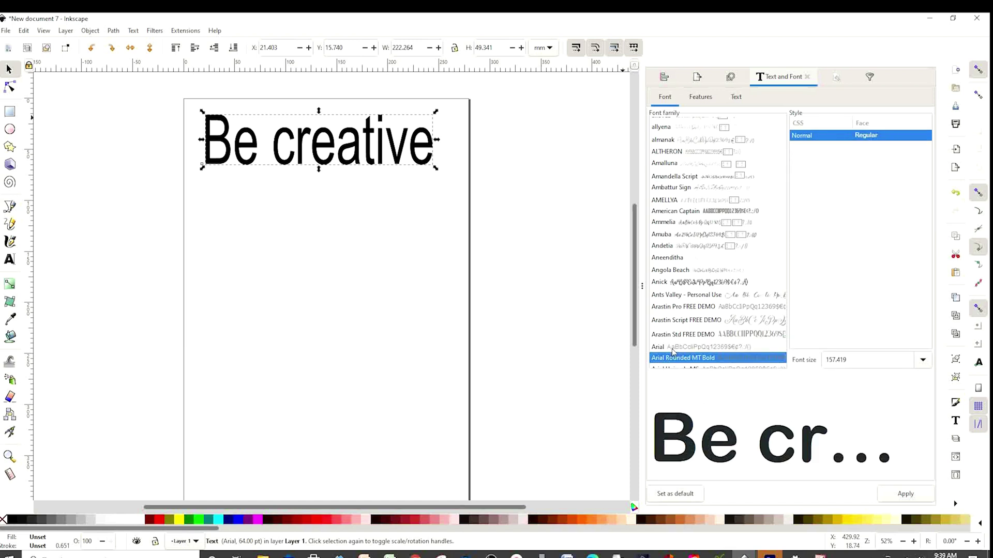
key("Home")
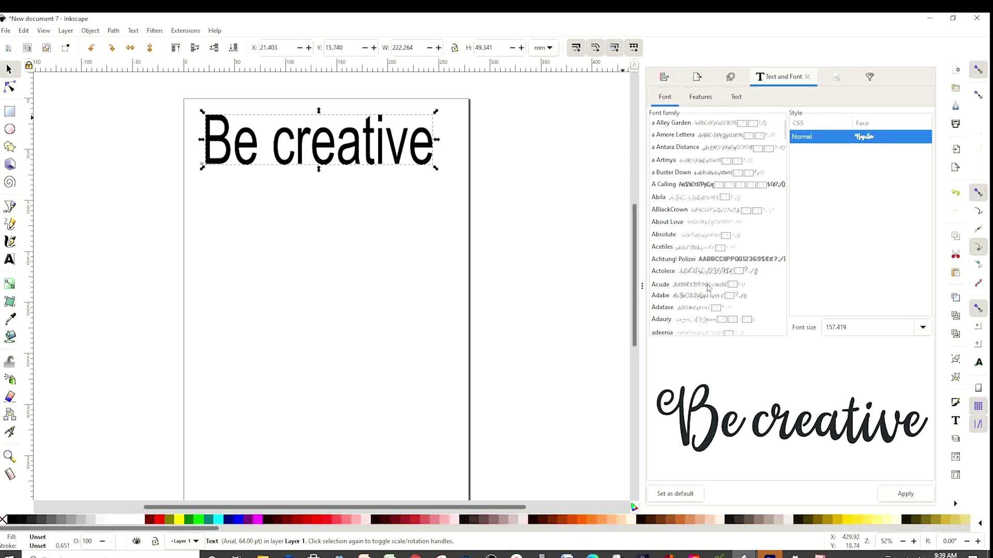
left_click(679, 224)
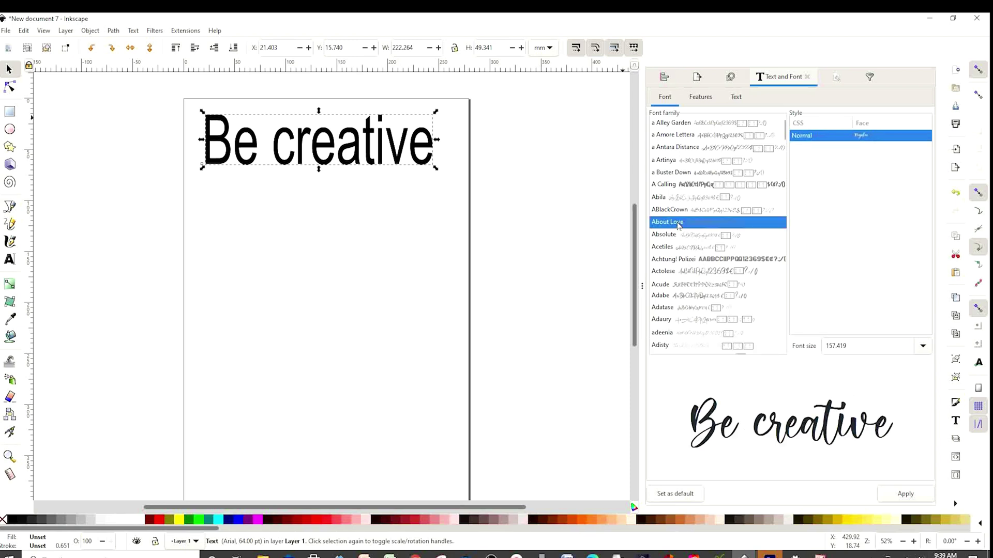
left_click(905, 494)
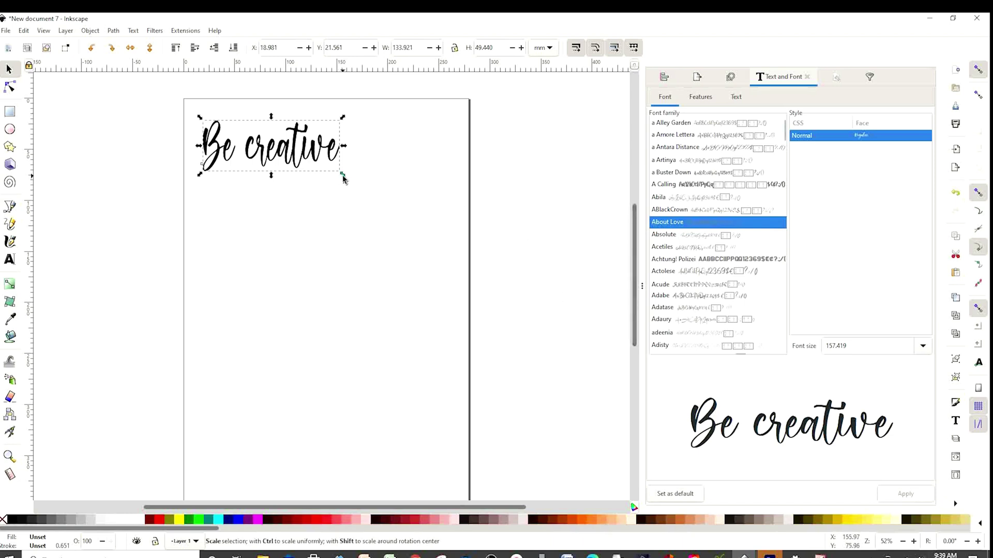
Enlarge the "Be creative" text to about 257 by 88 mm and place it at about X 12.6, Y 10.8 mm
left_click_drag(343, 174, 454, 210)
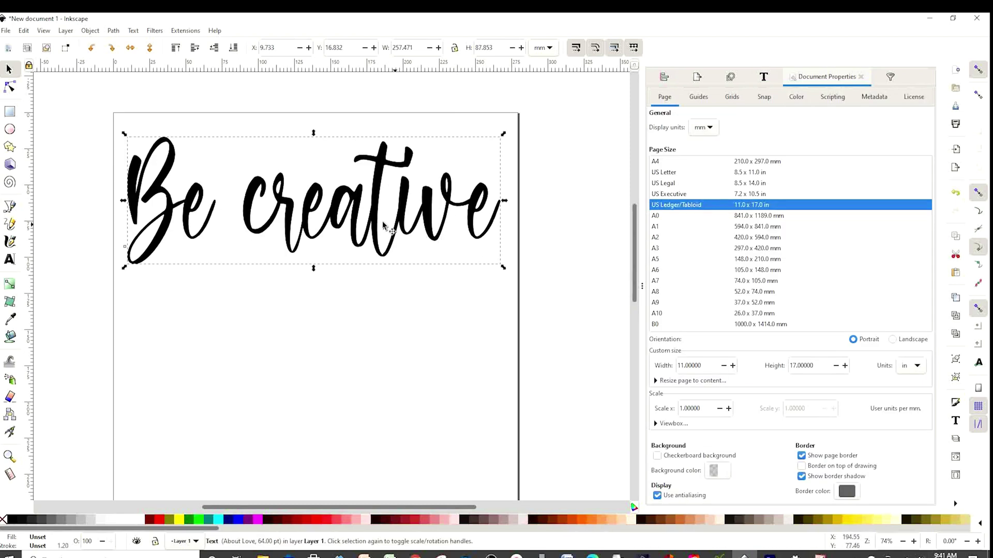
left_click_drag(383, 221, 381, 214)
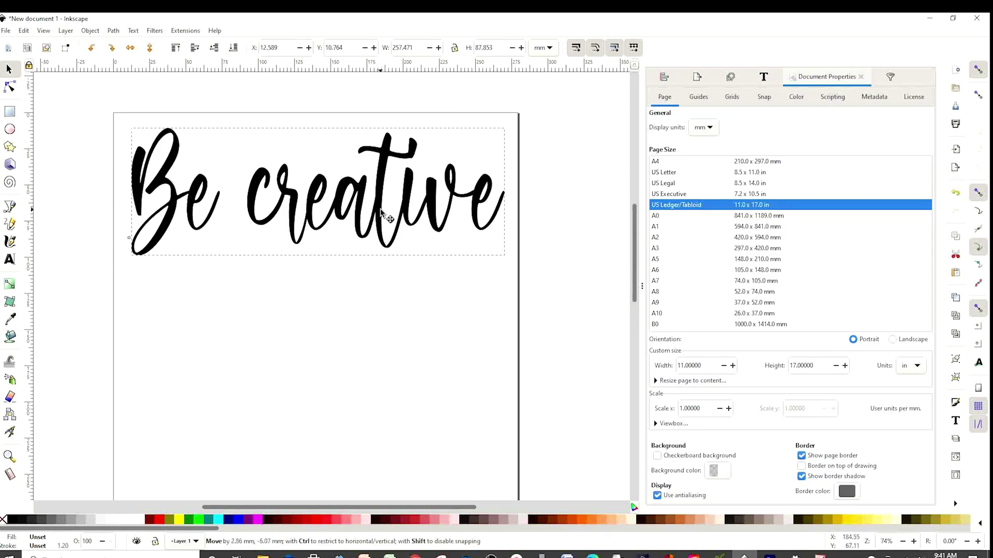
left_click(426, 300)
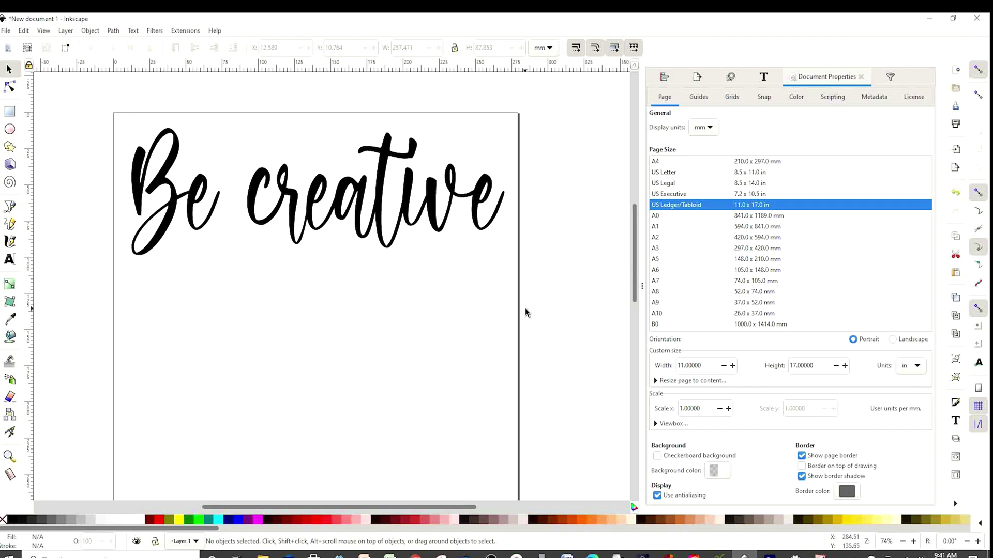
Add the text "original" as a separate text object below "Be creative"
left_click(9, 259)
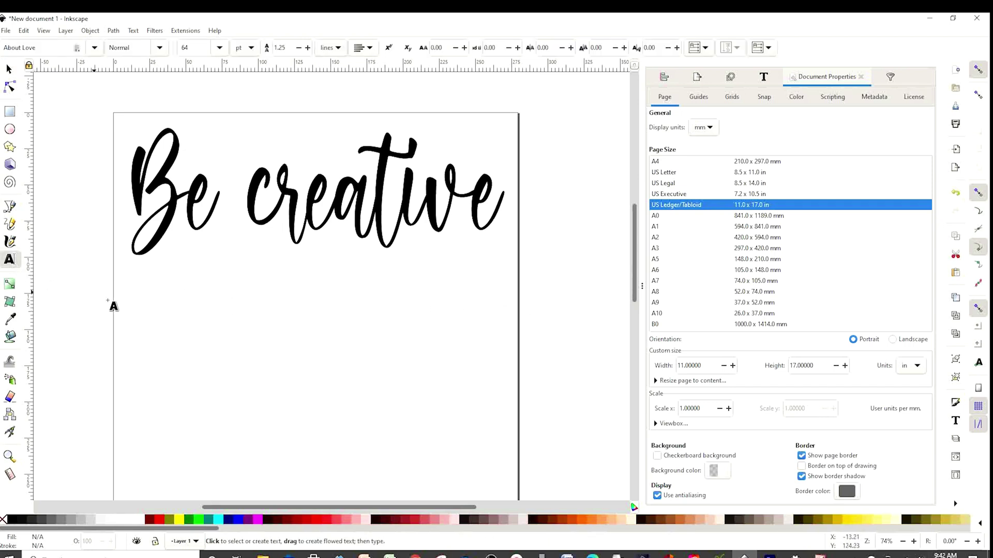
left_click(151, 304)
type("original")
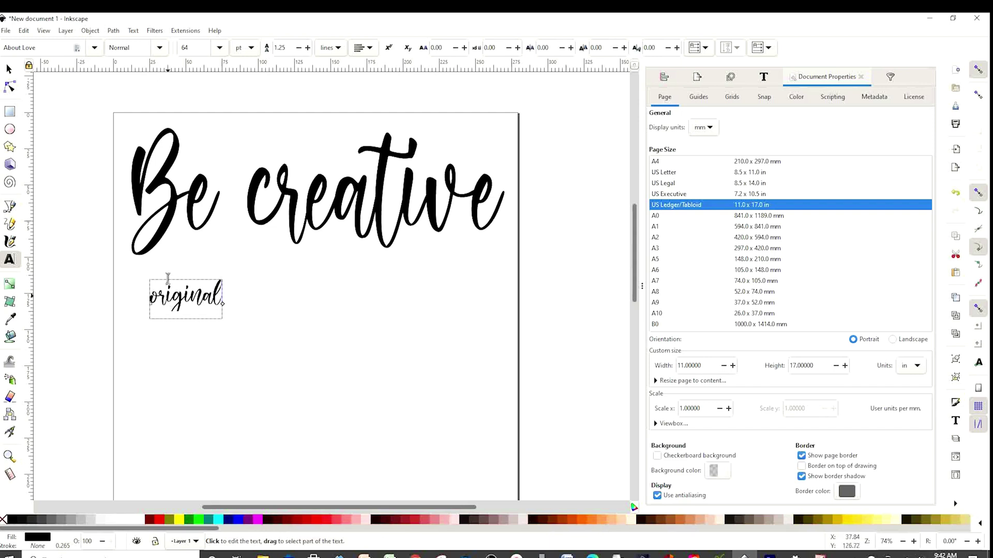
Enlarge the "original" text to about 221 by 107 mm and move it up close beneath "Be creative"
left_click(8, 68)
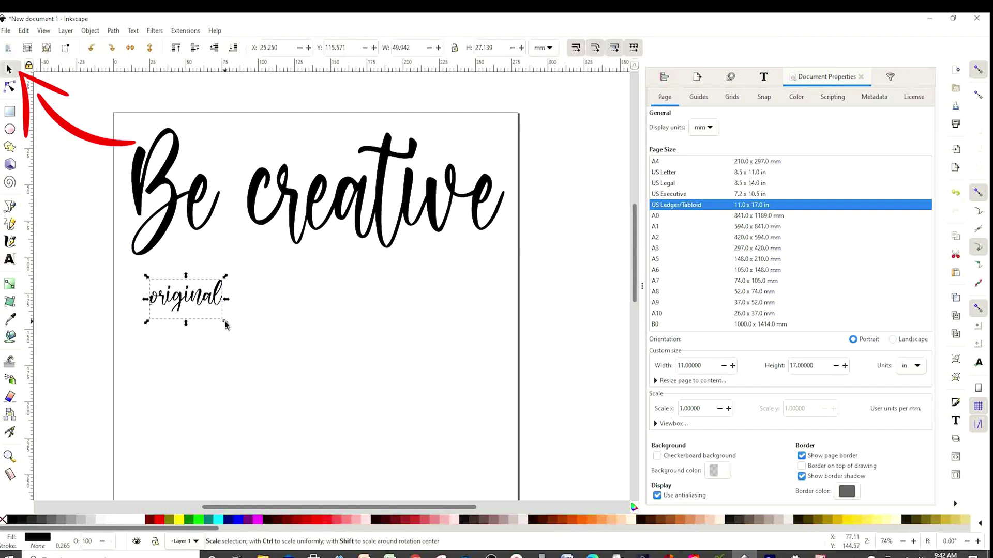
left_click_drag(226, 324, 474, 440)
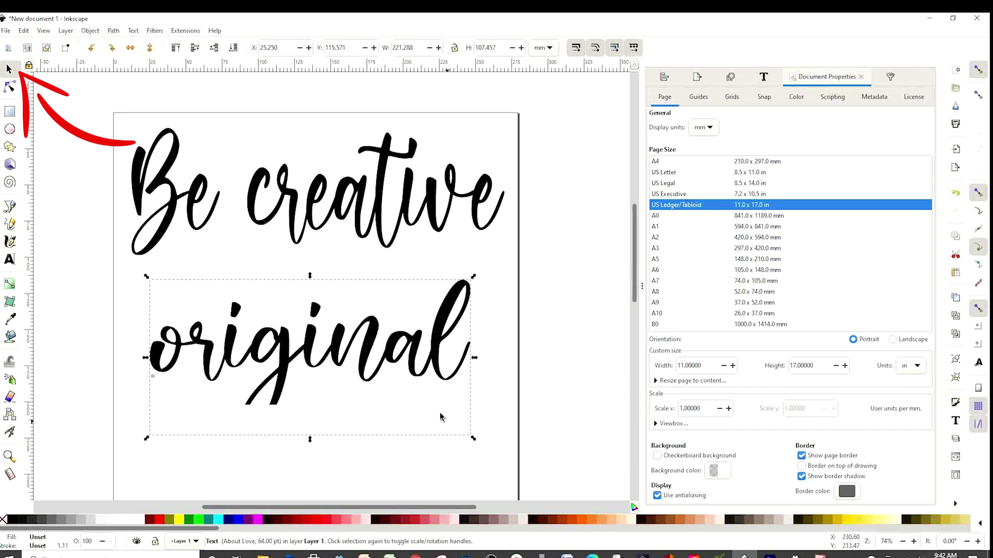
left_click_drag(362, 354, 356, 332)
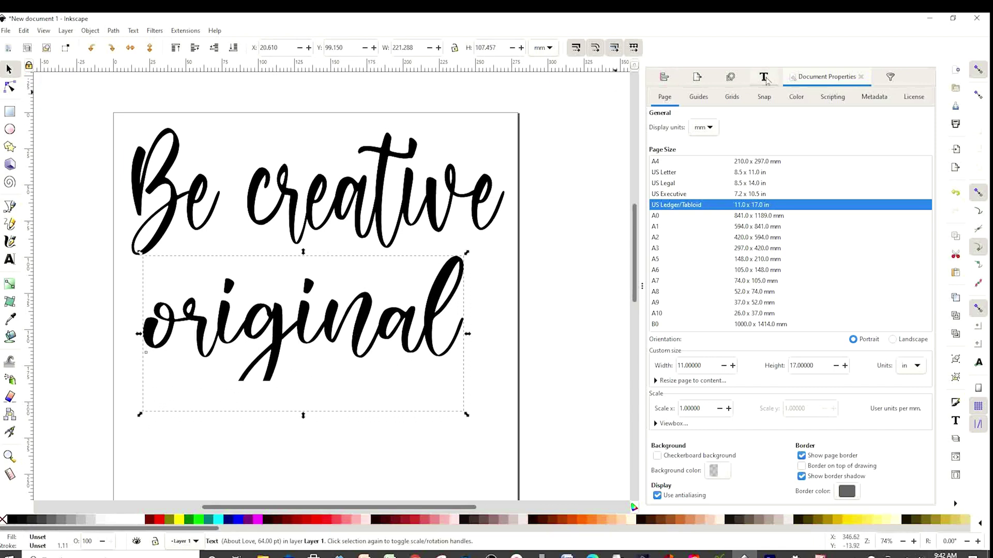
Find the Gt Herina font by searching for "gt" and apply it to the "original" text
left_click(765, 78)
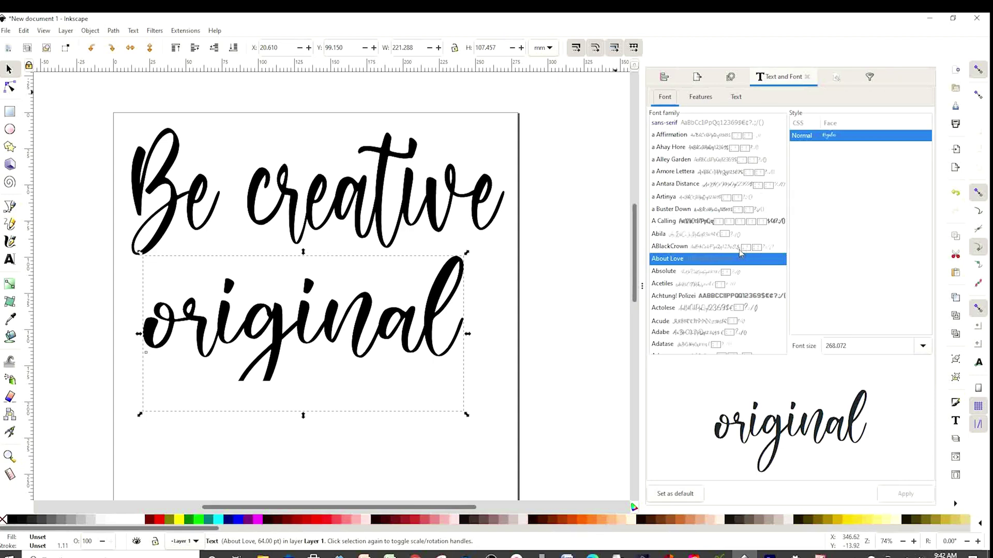
scroll(740, 252, "down", 15)
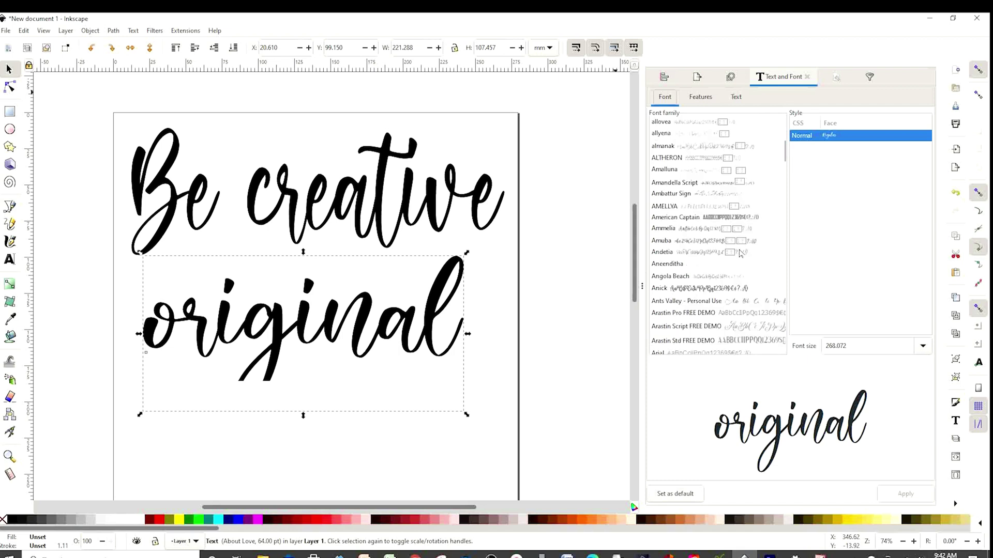
key("t")
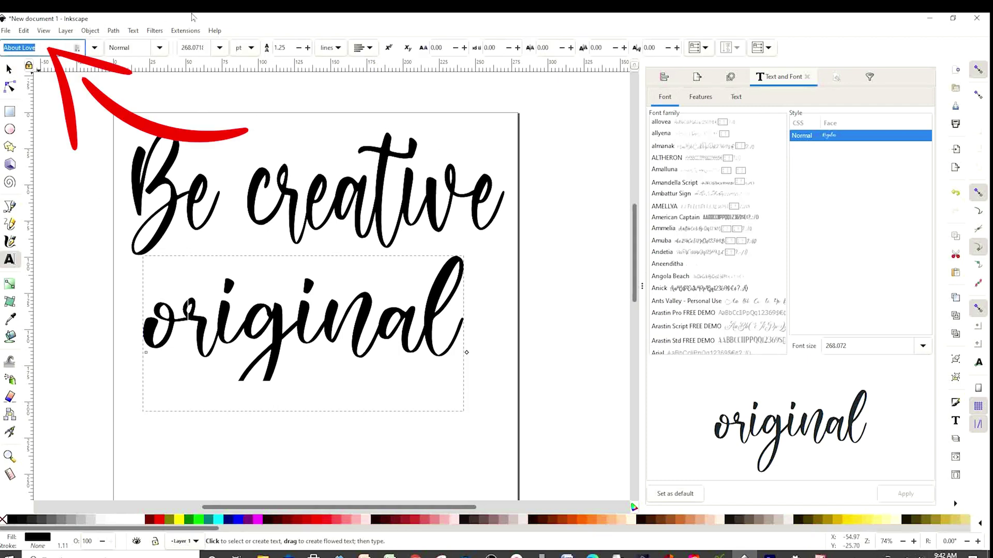
type("gt")
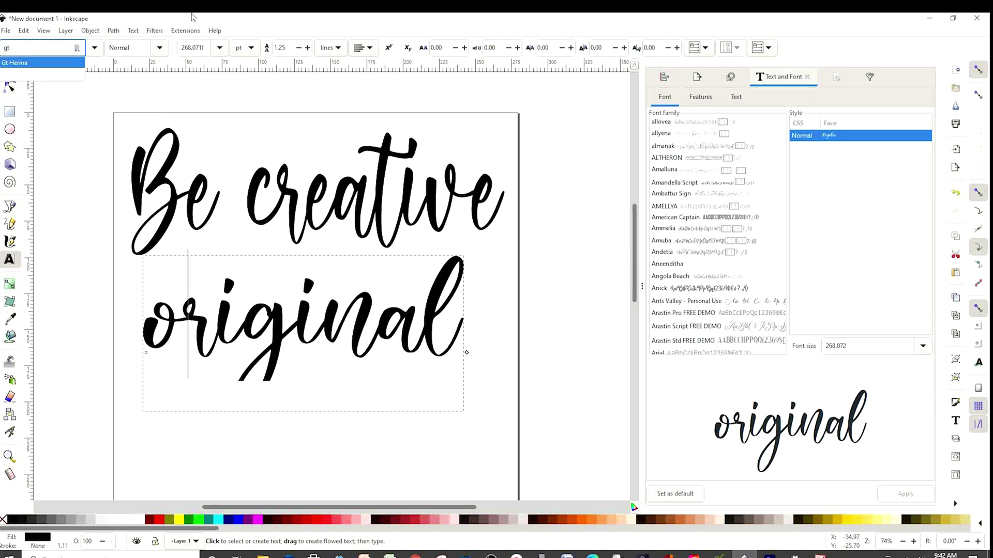
left_click(27, 69)
left_click(500, 319)
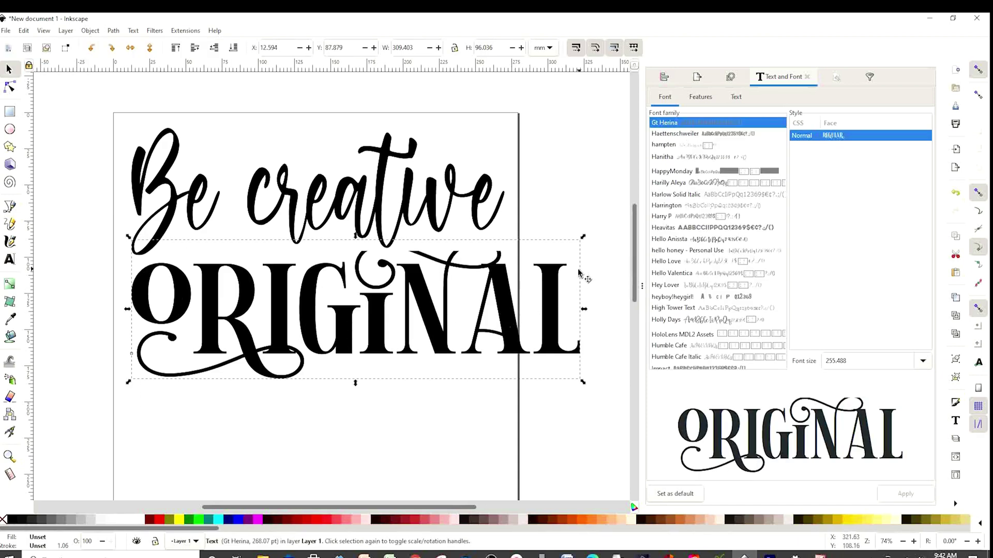
Resize the "original" text to about 260 by 98 mm and fit it directly beneath "Be creative" at about X 12.2, Y 93.9 mm
left_click_drag(583, 239, 506, 271)
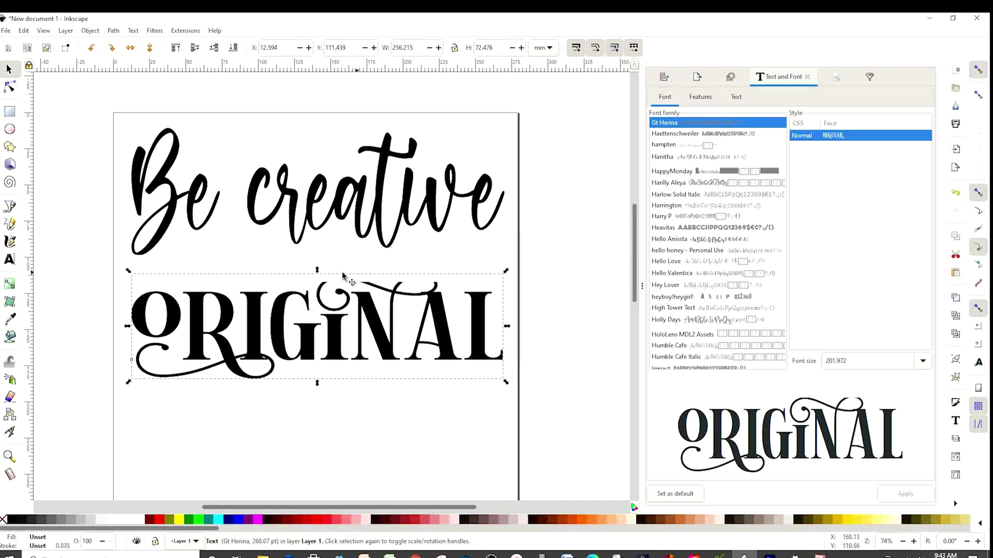
left_click_drag(317, 270, 320, 248)
key("Escape")
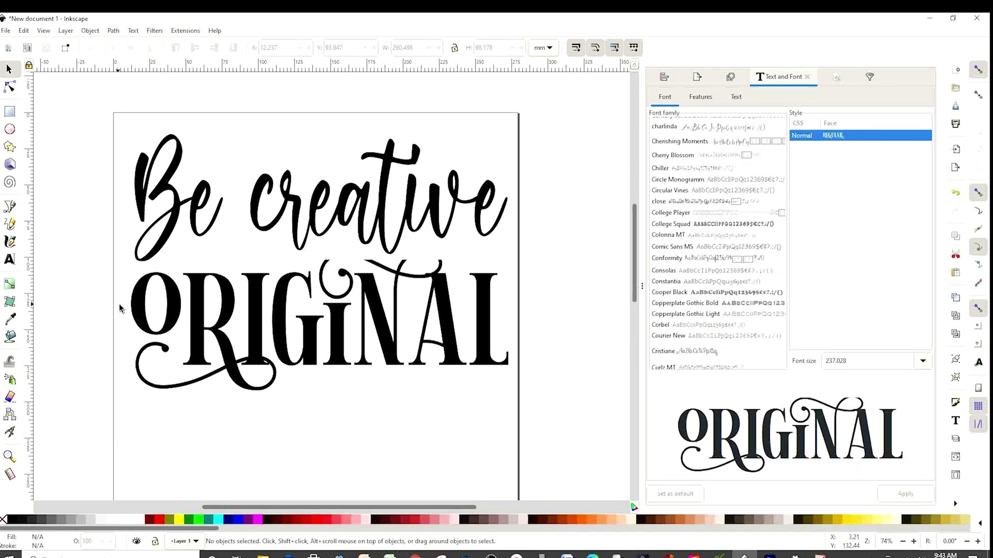
Add the text "Be" as a separate text object below "original"
left_click(10, 262)
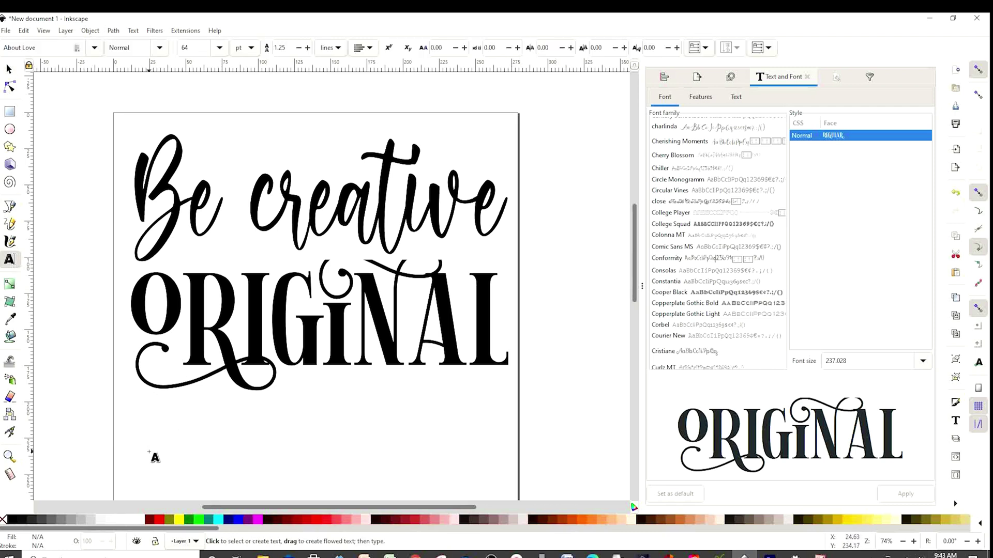
scroll(564, 407, "down", 2)
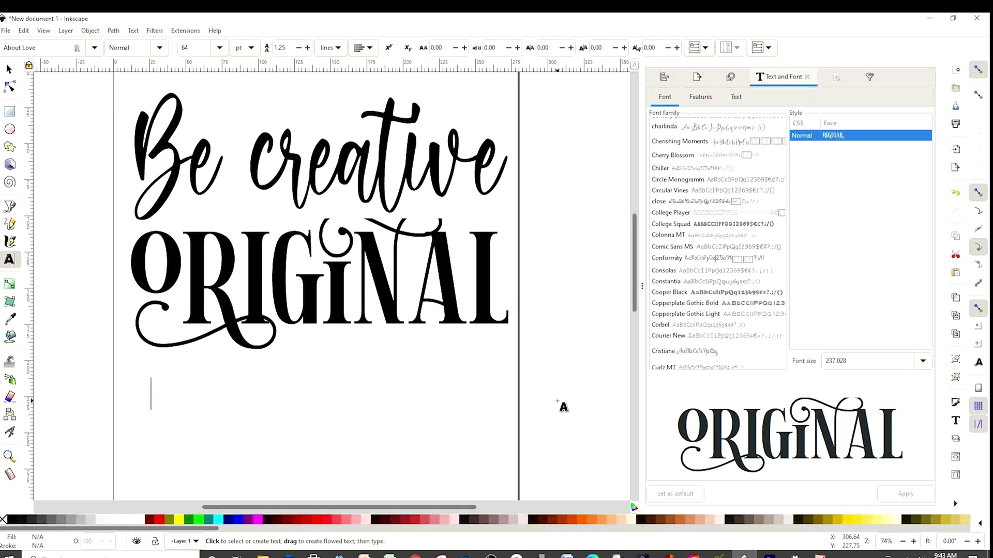
type("Be")
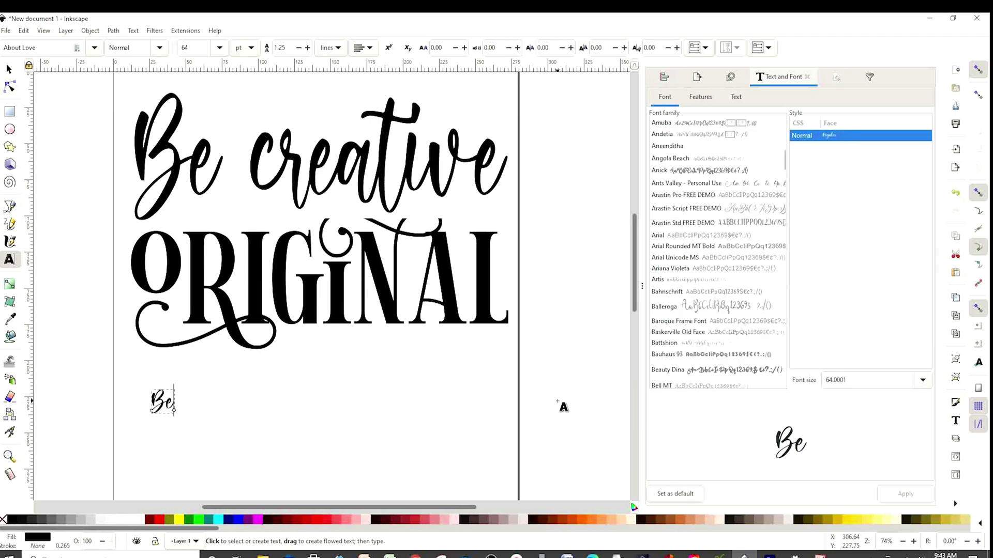
Enlarge the lower "Be" text to about 62 by 53 mm and place it at about X 56.9, Y 202.5 mm
left_click(9, 69)
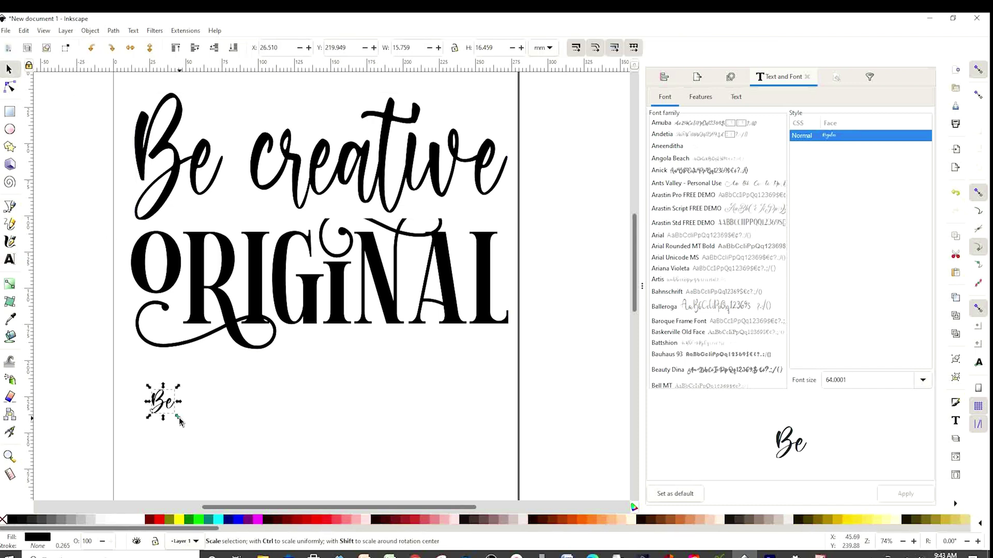
left_click_drag(179, 418, 244, 470)
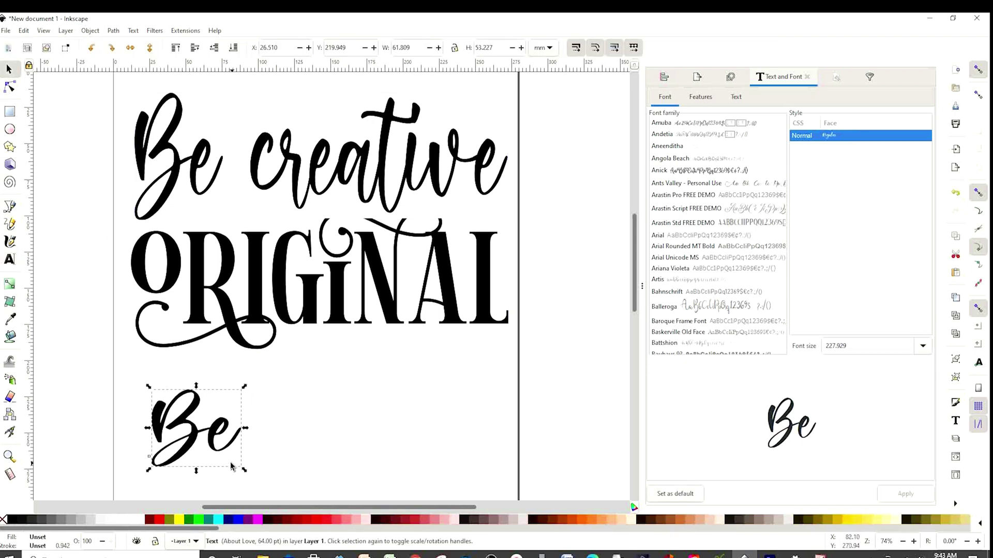
left_click_drag(186, 420, 231, 394)
left_click(388, 399)
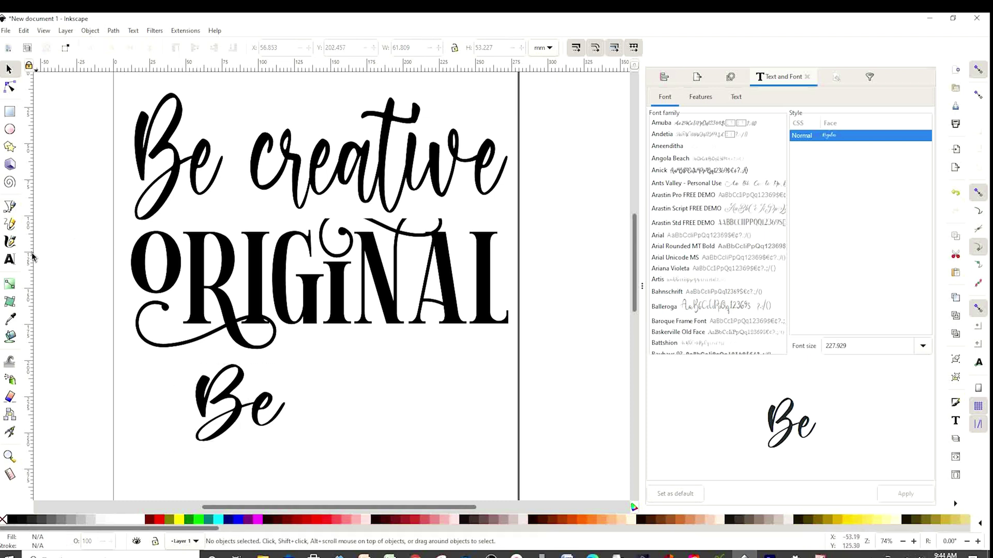
Add the text "You" as a separate object beside the lower "Be" and enlarge it to about 169 pt
left_click(10, 259)
left_click(356, 406)
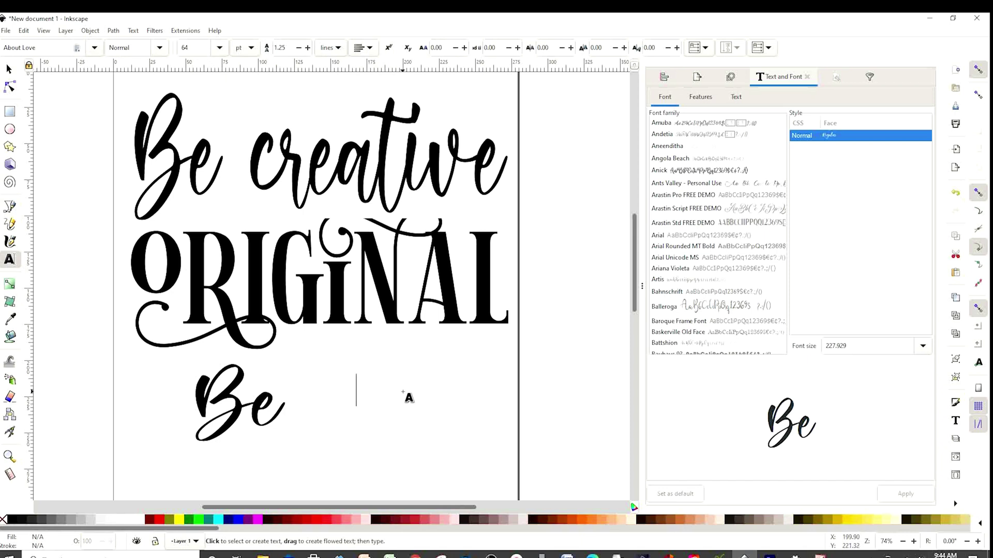
type("You")
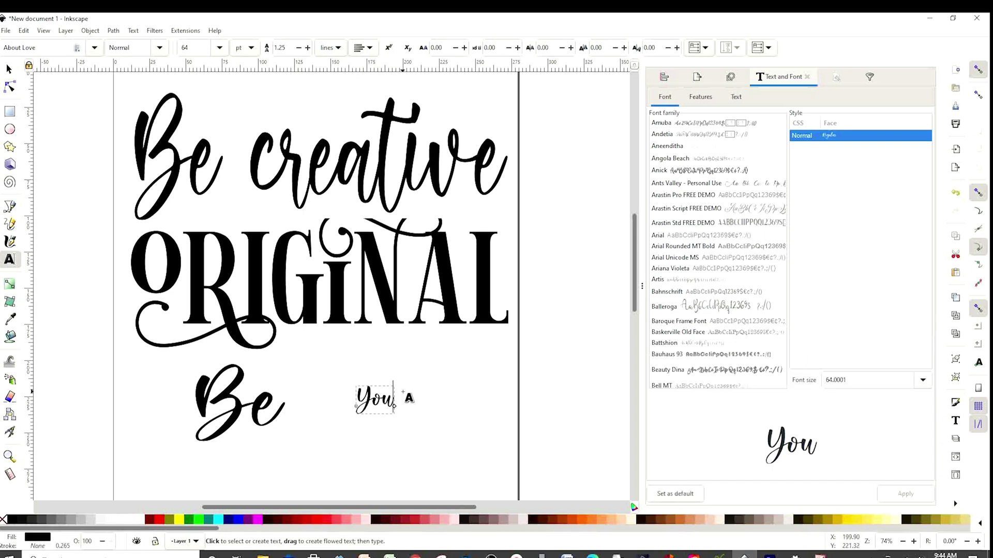
left_click(10, 69)
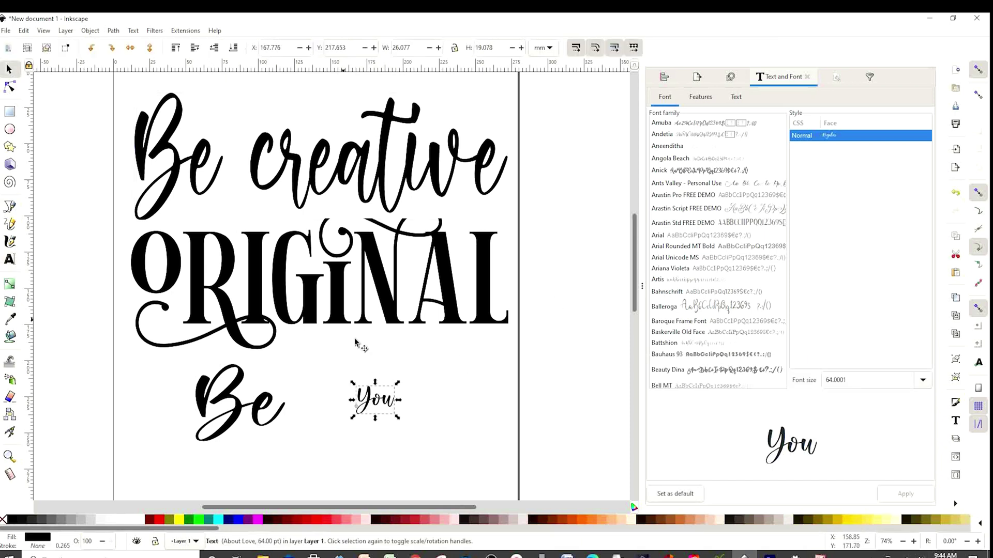
mouse_move(397, 422)
left_mouse_down()
mouse_move(459, 461)
mouse_move(393, 408)
left_mouse_up()
Change the font of the whole "You" text to Gt Herina, searching the fonts for "gt he"
key("t")
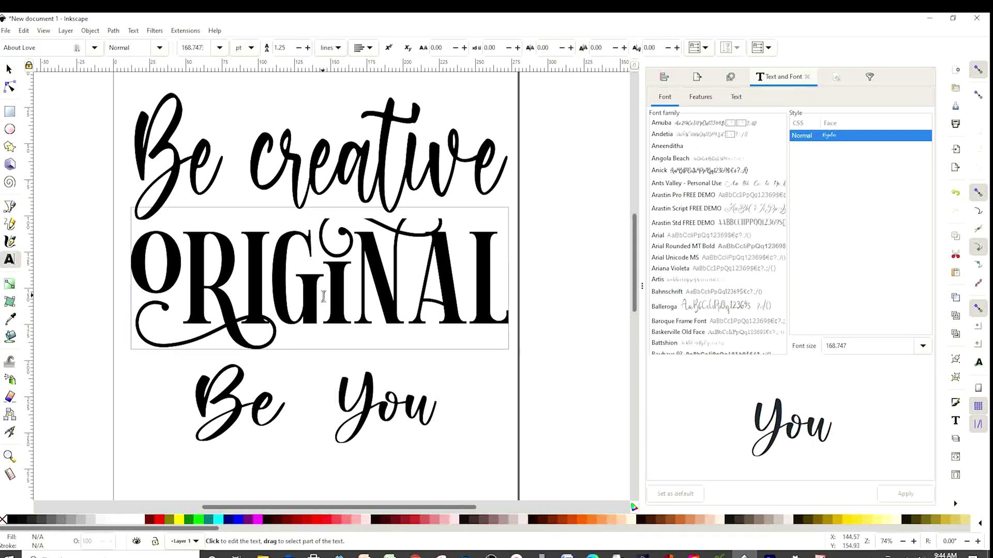
left_click(372, 403)
key("ctrl+a")
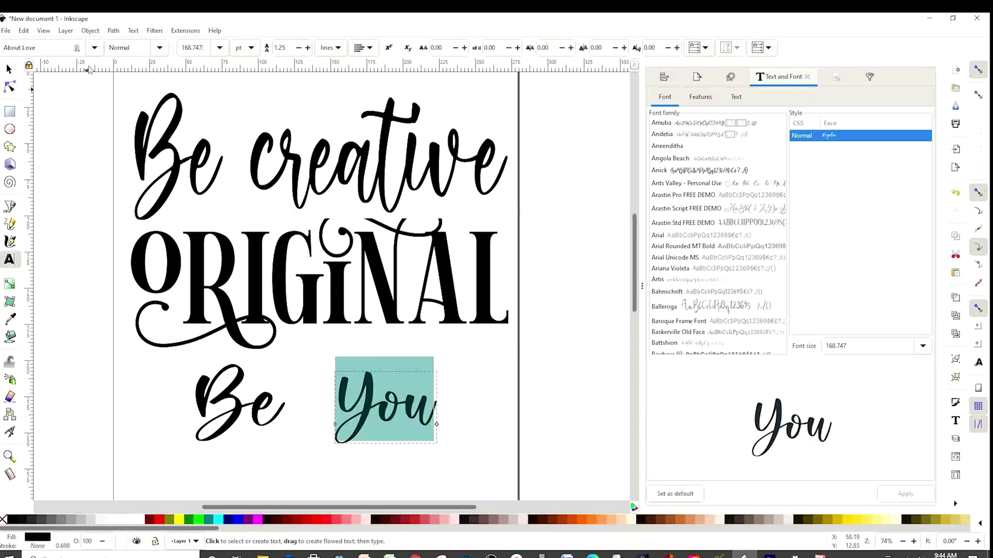
left_click(55, 47)
type("gt")
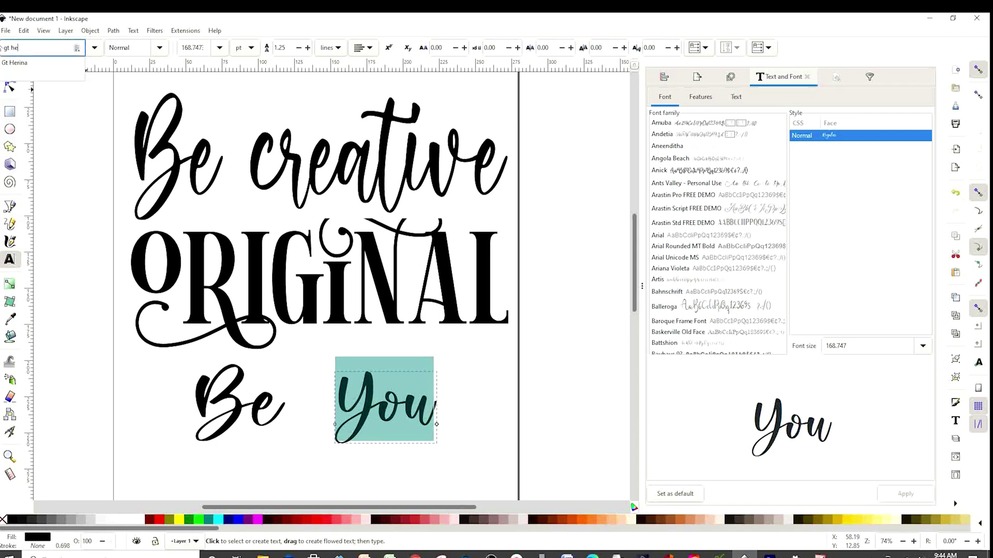
type(" he")
left_click(14, 63)
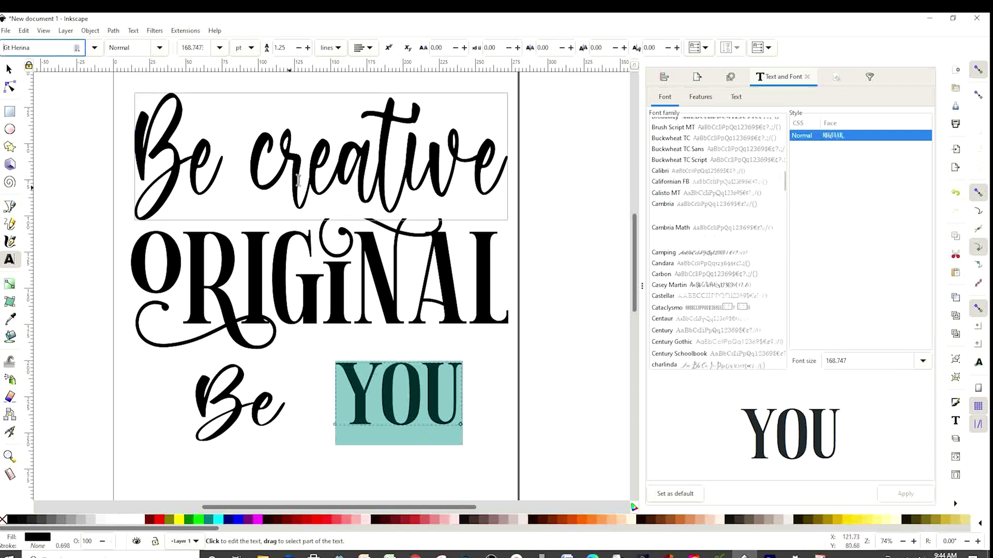
Enlarge "You" to about 102 by 67 mm right next to "Be", and move both words together to about X 67.9, Y 197 mm
left_click(9, 69)
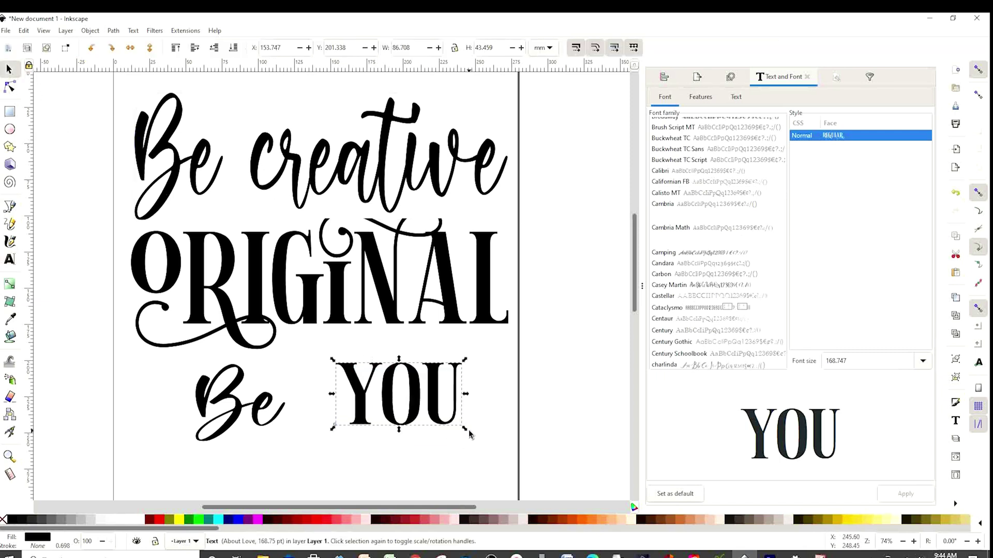
left_click_drag(465, 431, 391, 430)
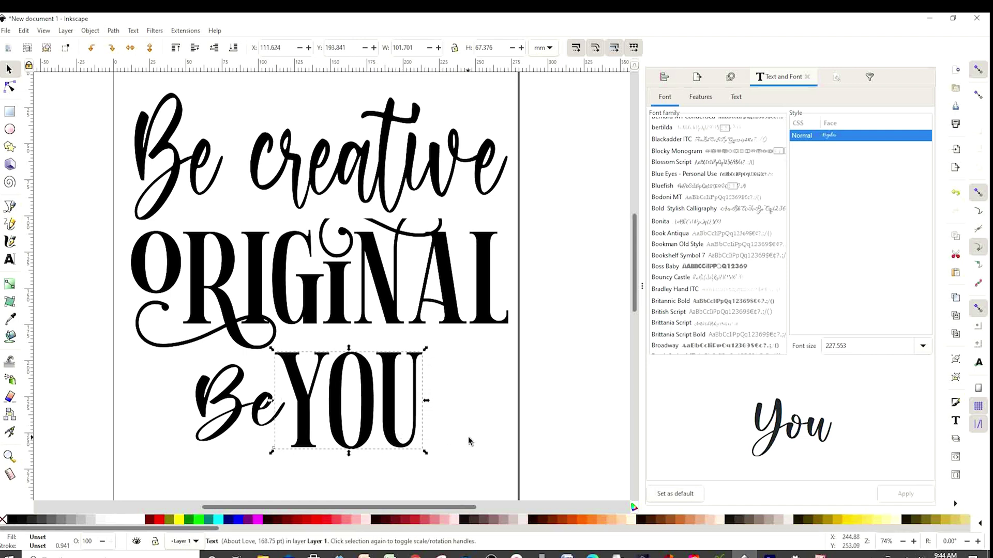
left_click(485, 475)
left_click_drag(485, 476, 158, 345)
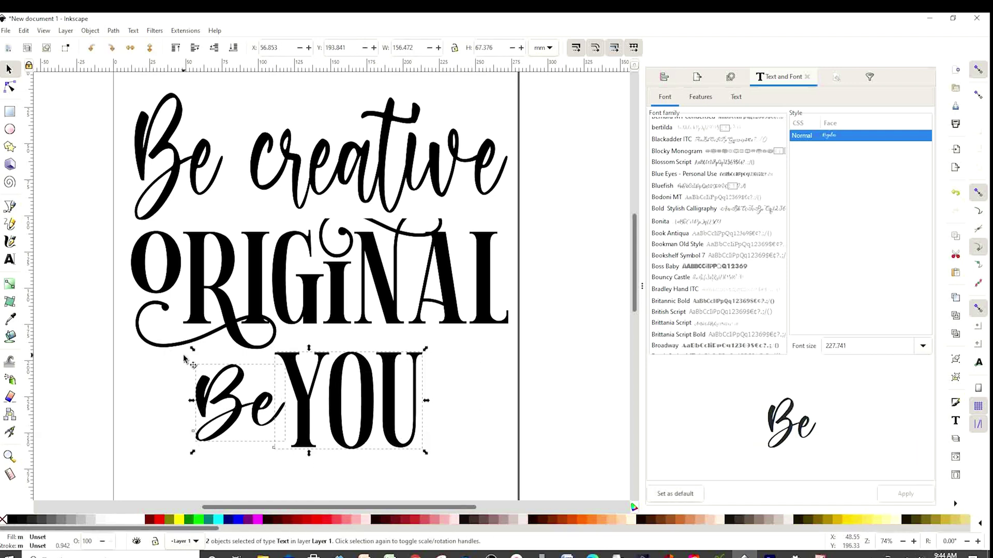
left_click_drag(302, 407, 348, 412)
left_click(499, 407)
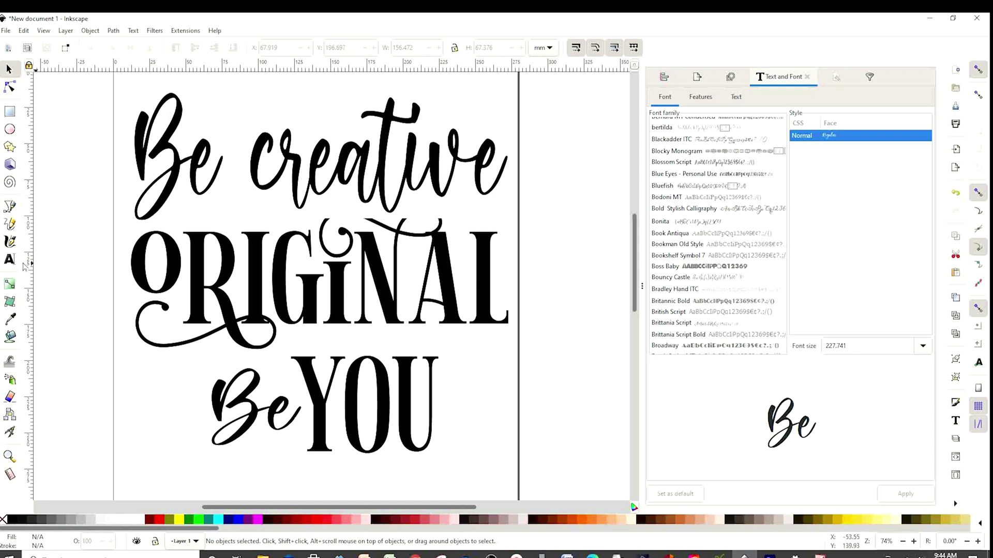
Insert a banner glyph below "Be You" by entering "a" in the Sweetie Almeera Extras font
left_click(9, 260)
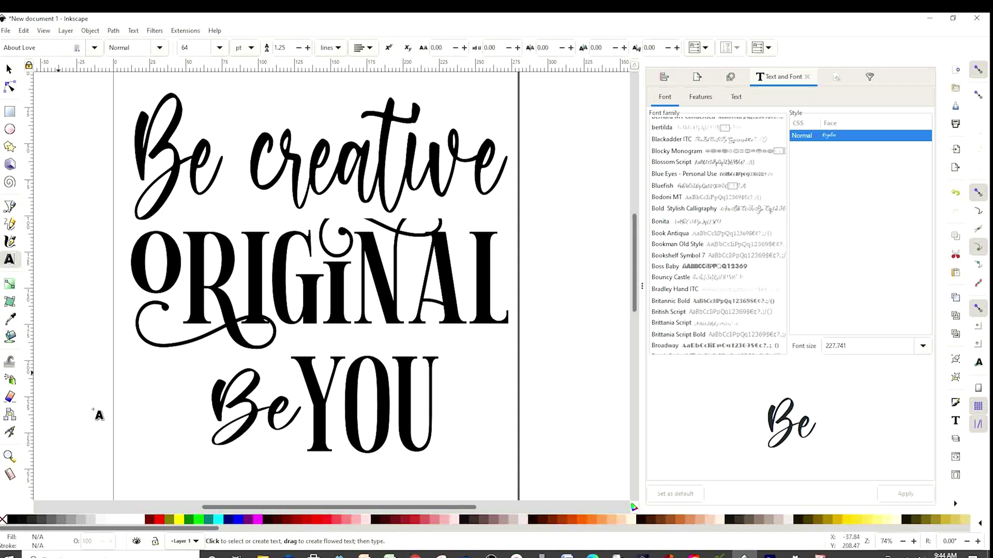
left_click(150, 465)
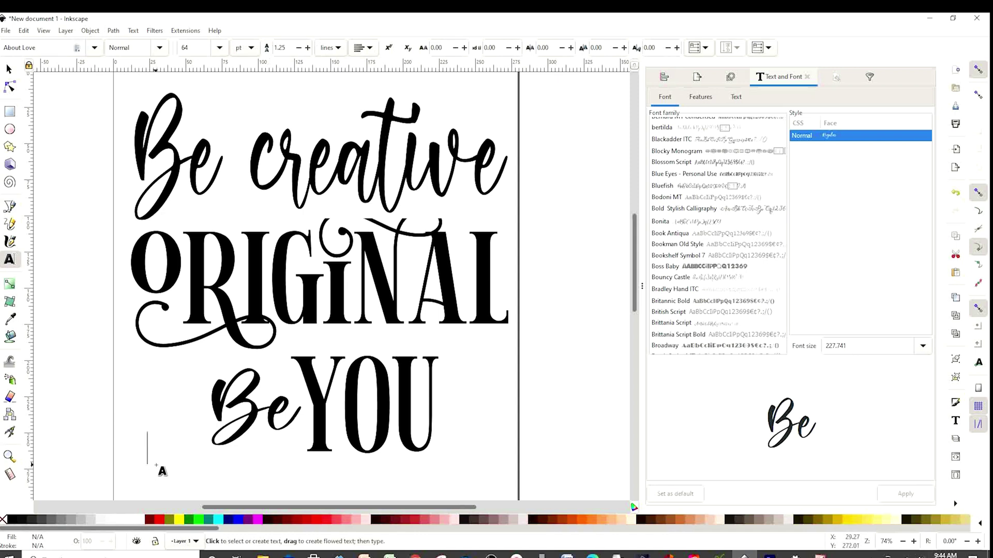
triple_click(48, 48)
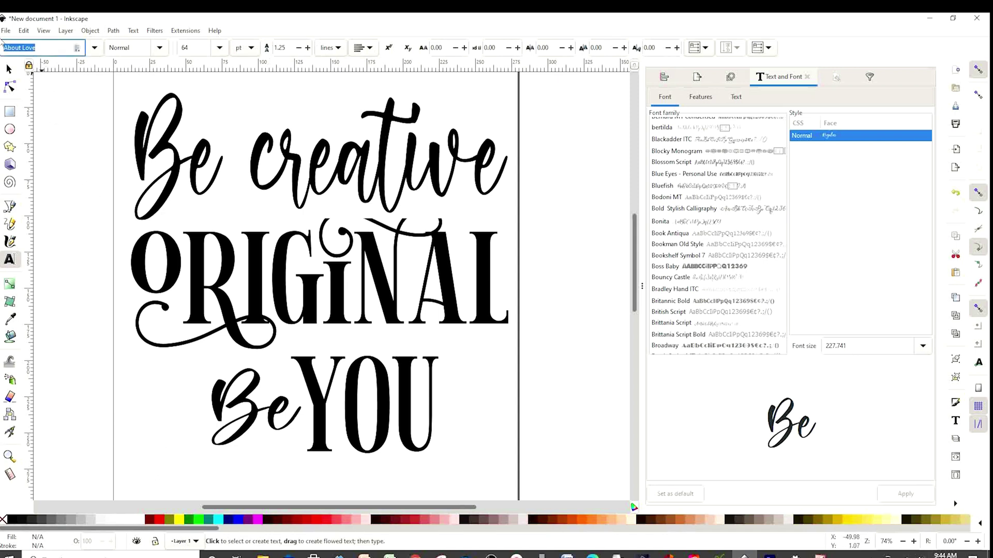
type("swee")
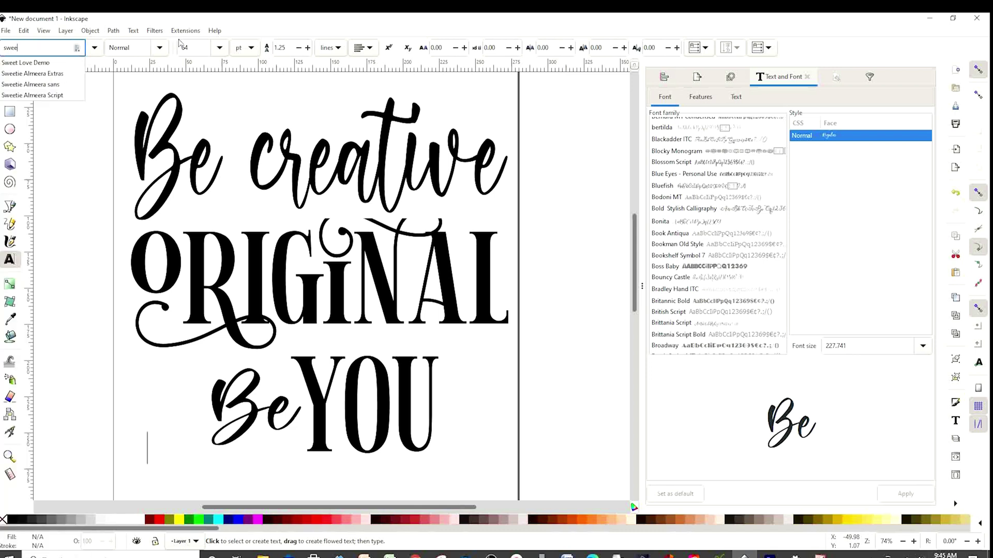
left_click(63, 75)
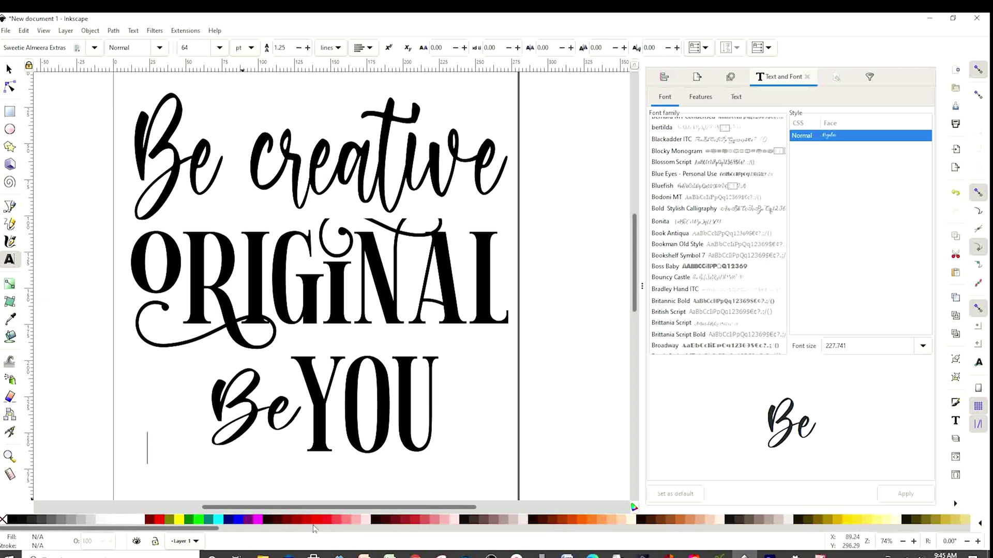
type("a")
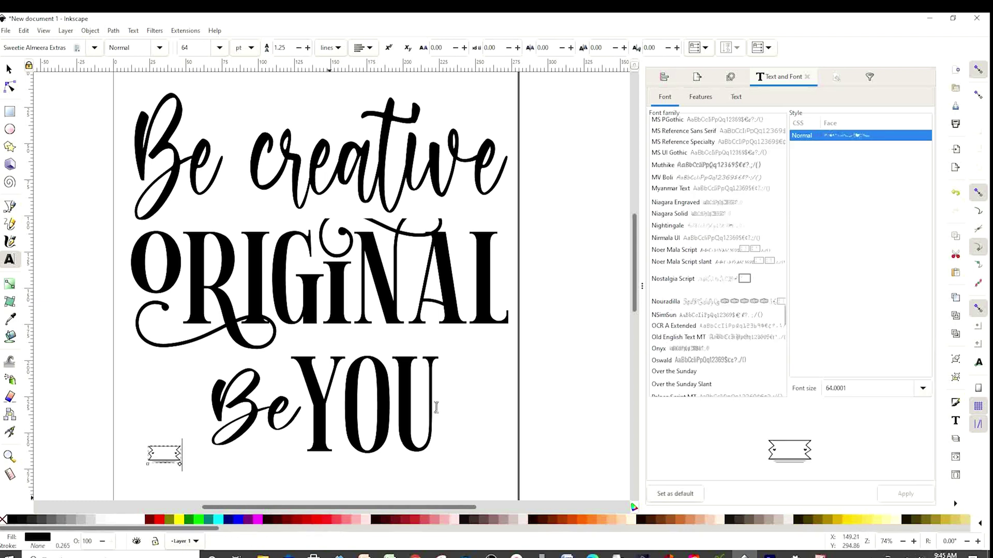
Enlarge the banner to about 264 by 132 mm and place it around "Be You" at about X 11, Y 197 mm
scroll(633, 323, "down", 4)
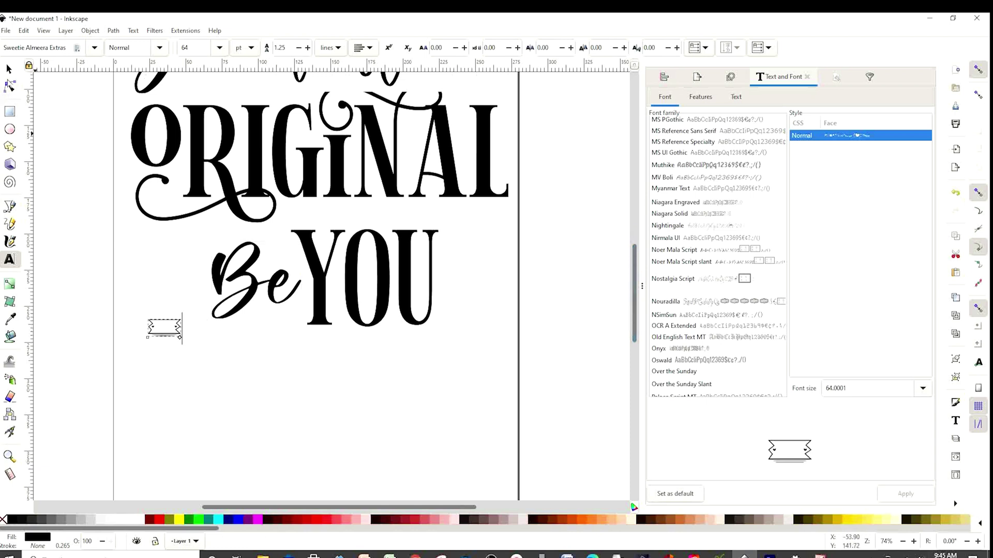
left_click(9, 69)
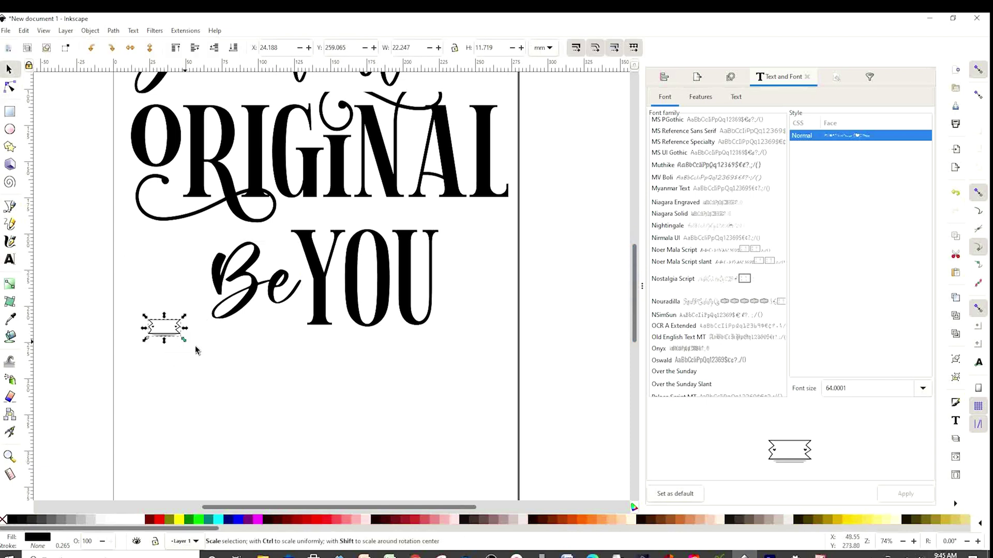
left_click_drag(195, 346, 477, 461)
left_click_drag(458, 421, 438, 243)
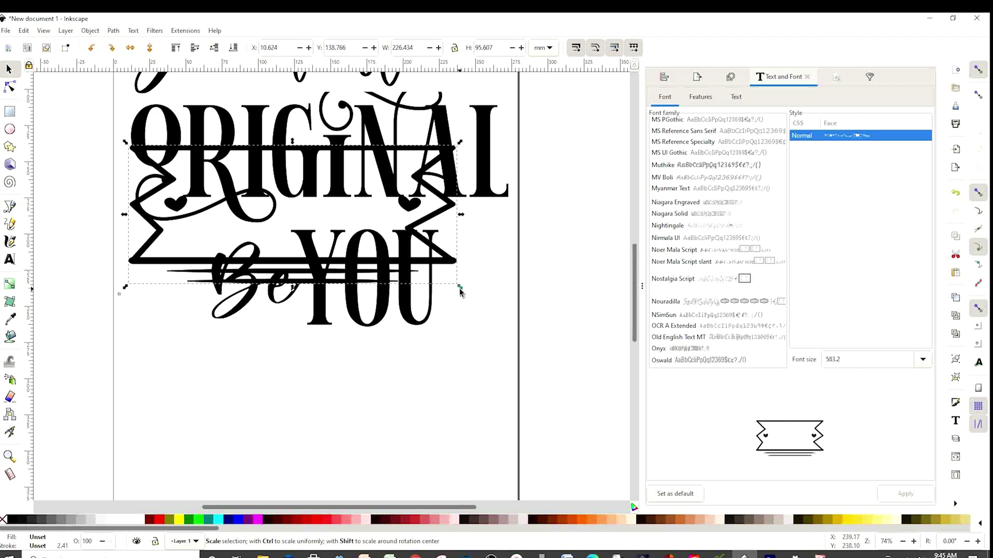
left_click_drag(464, 294, 514, 340)
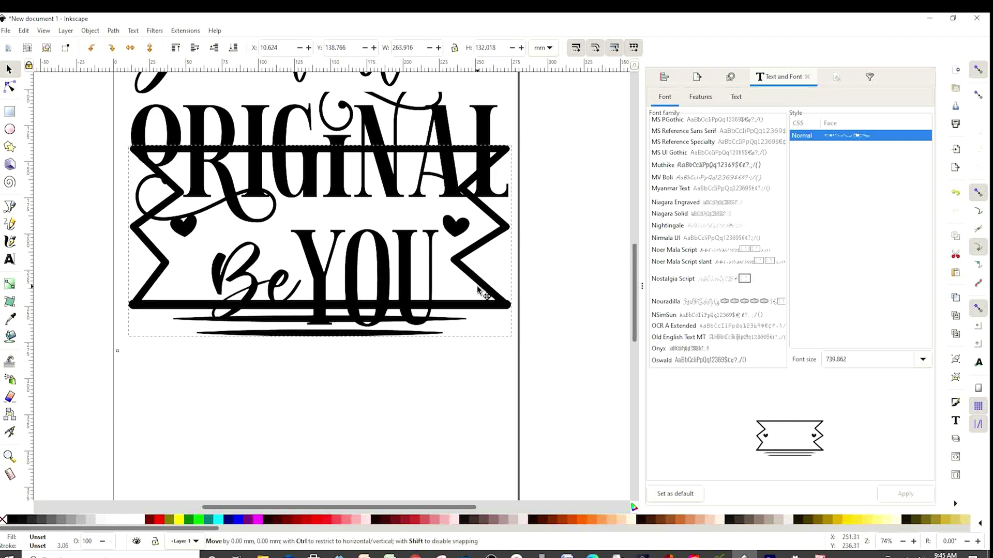
left_click_drag(476, 302, 478, 374)
Move the words "Be" and "You" down so both sit inside the banner between the hearts
scroll(558, 367, "up", 4)
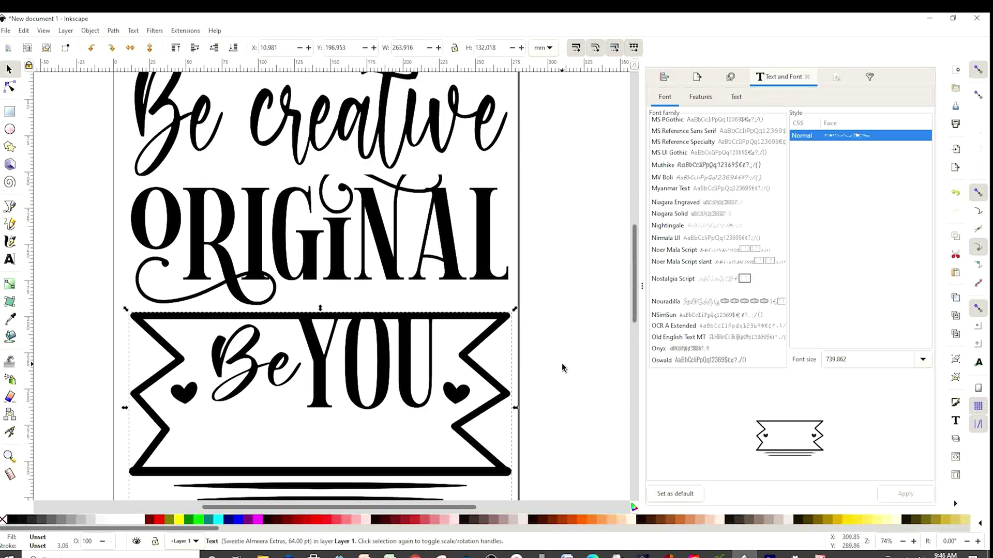
scroll(553, 365, "down", 2)
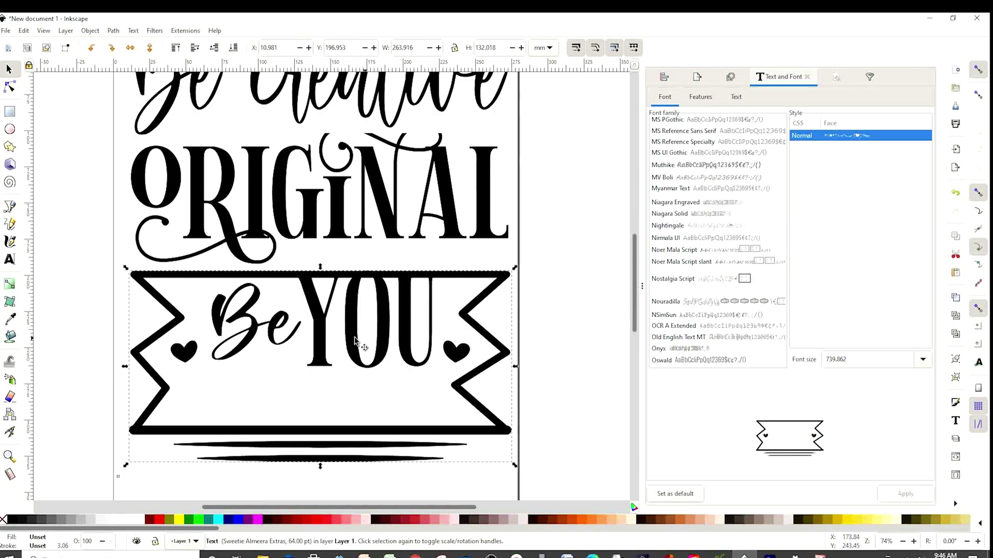
left_click(280, 339)
left_click(278, 337)
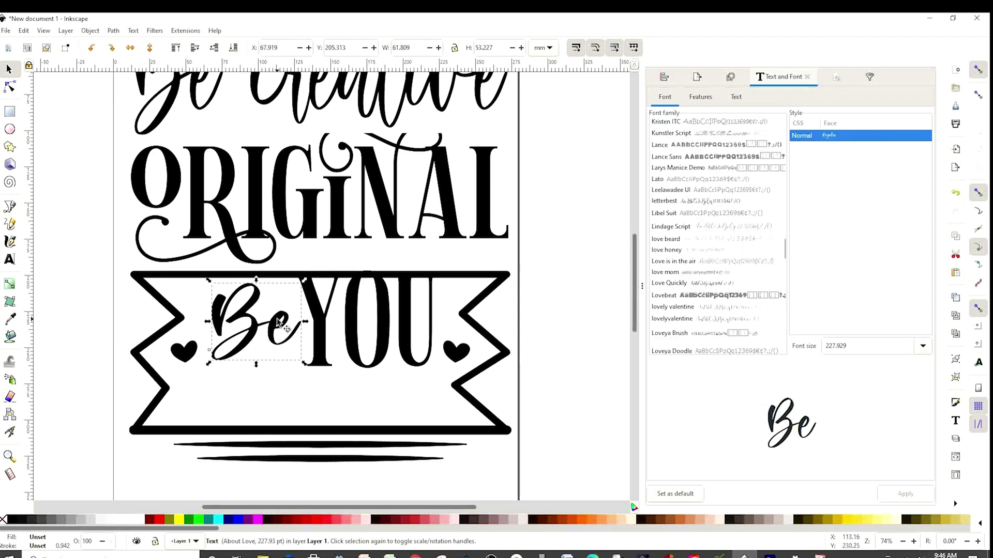
left_click_drag(278, 327, 273, 350)
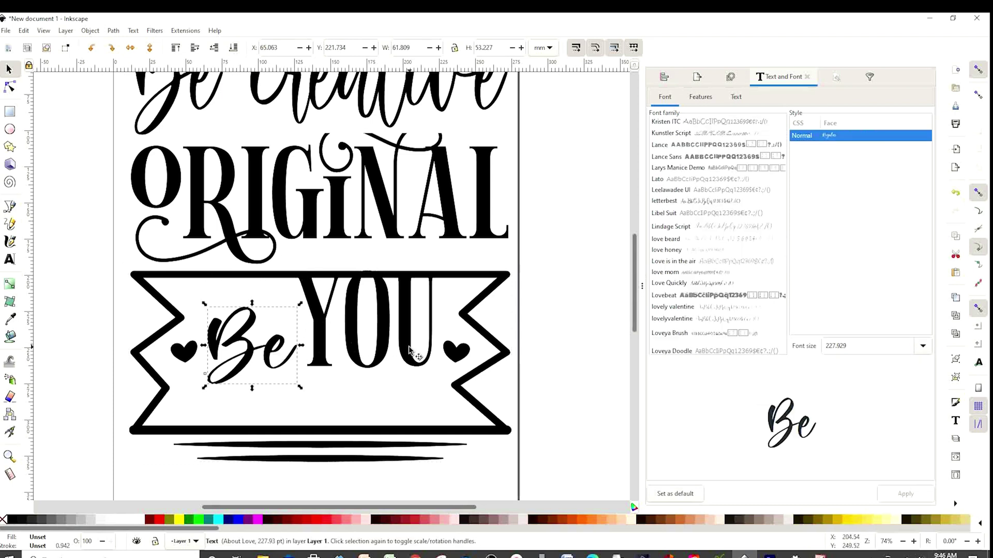
left_click_drag(407, 352, 448, 408)
Reduce the banner's height to about 113 mm so it fits closely around "Be You", and deselect everything
left_click(320, 458)
left_click_drag(321, 464, 321, 437)
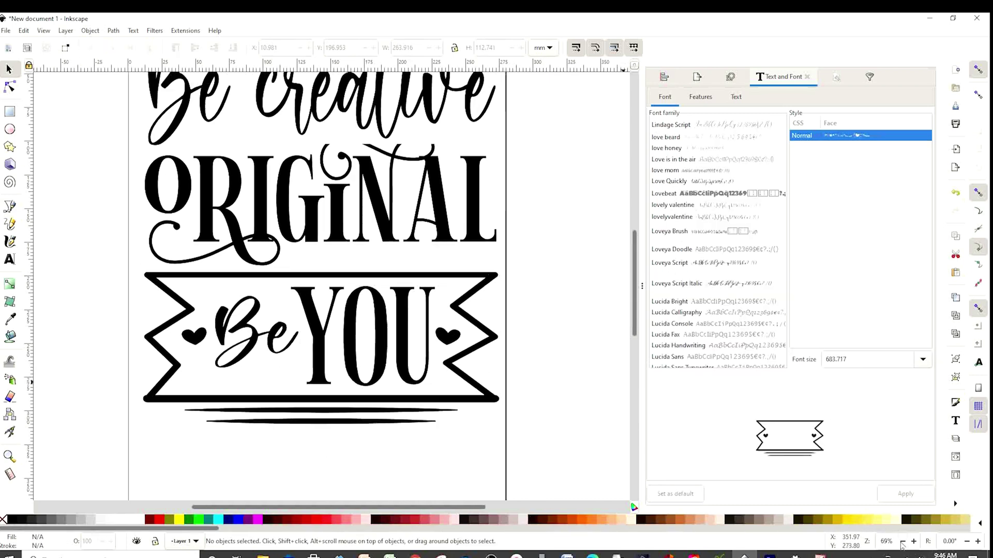
scroll(576, 300, "down", 1)
left_click(575, 299)
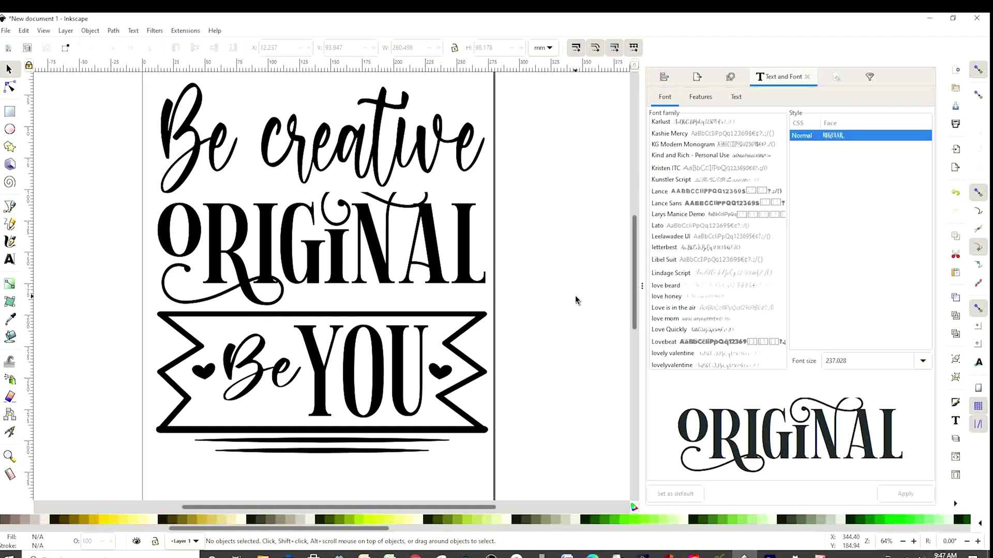
Recolor the word "Original" emerald green and deselect it
left_click(323, 264)
left_click_drag(379, 530, 14, 525)
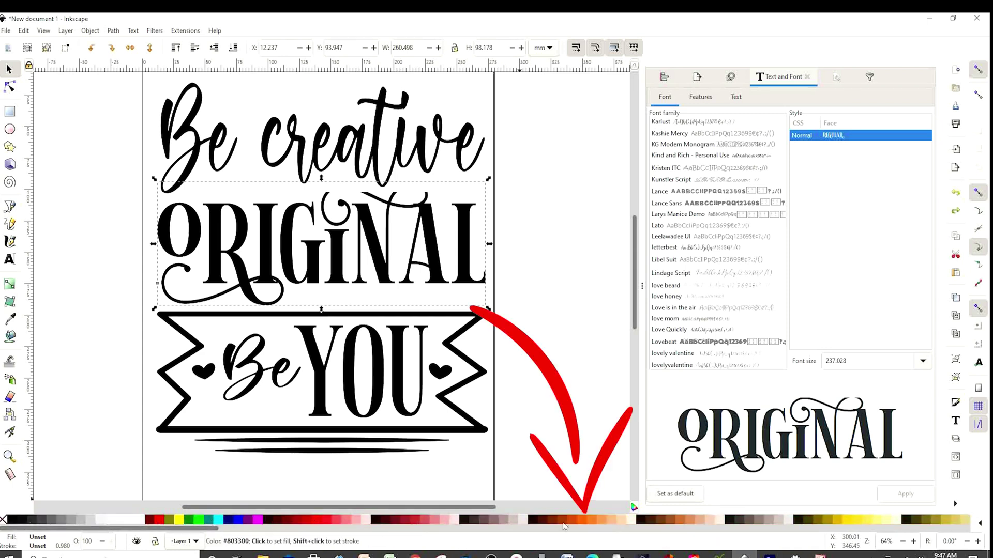
left_click_drag(212, 529, 565, 538)
left_click(582, 520)
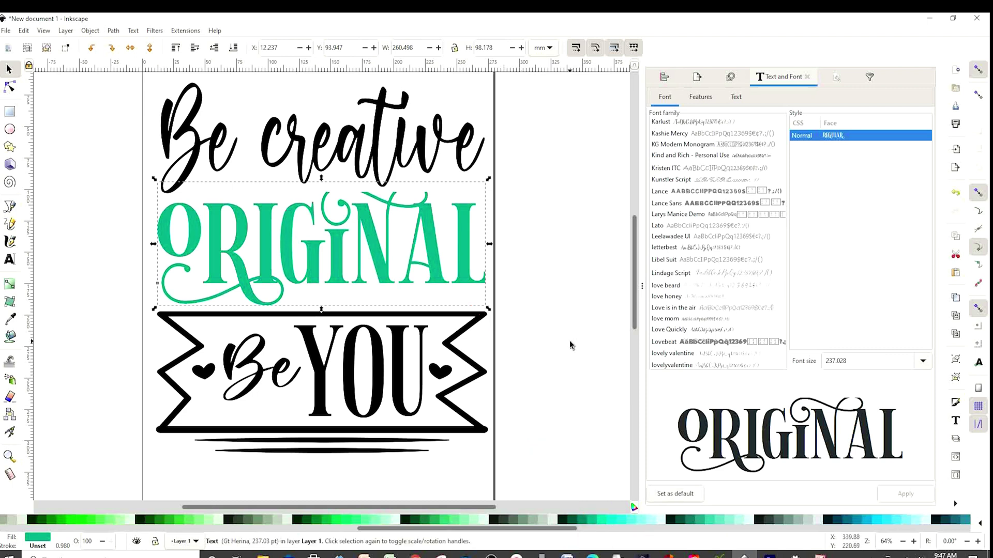
key("Tab")
left_click(521, 355)
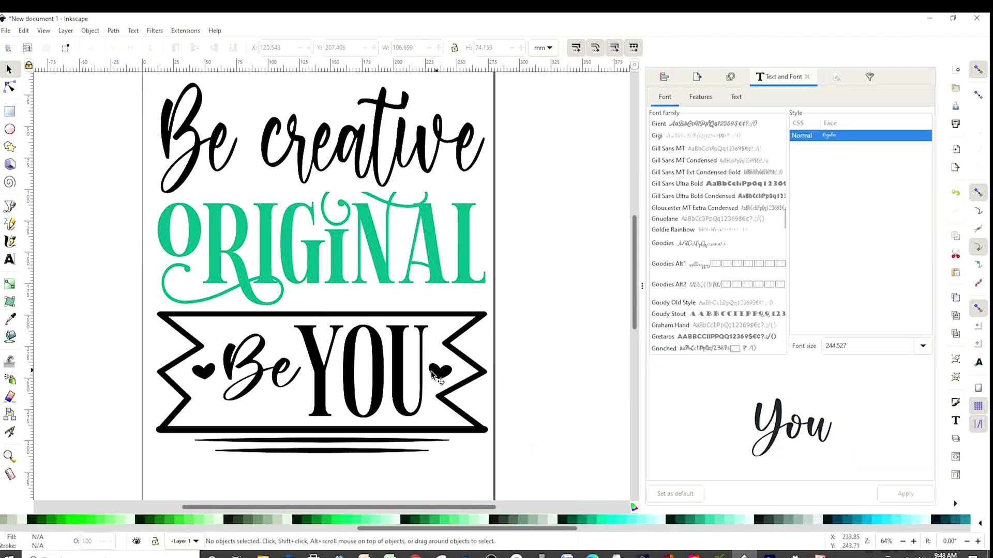
Give the word "You" in the banner the same emerald green fill as "Original" and deselect it
left_click(380, 363)
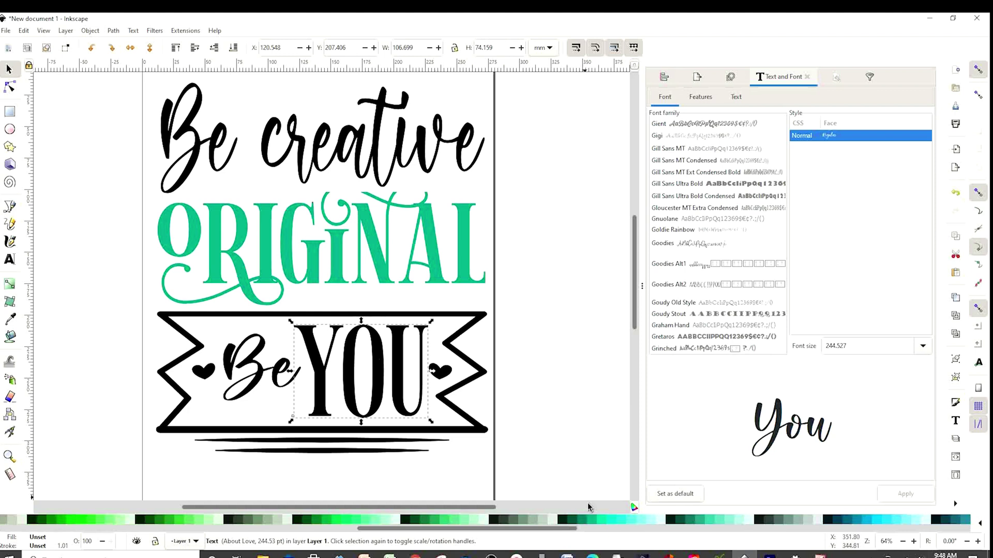
left_click(591, 523)
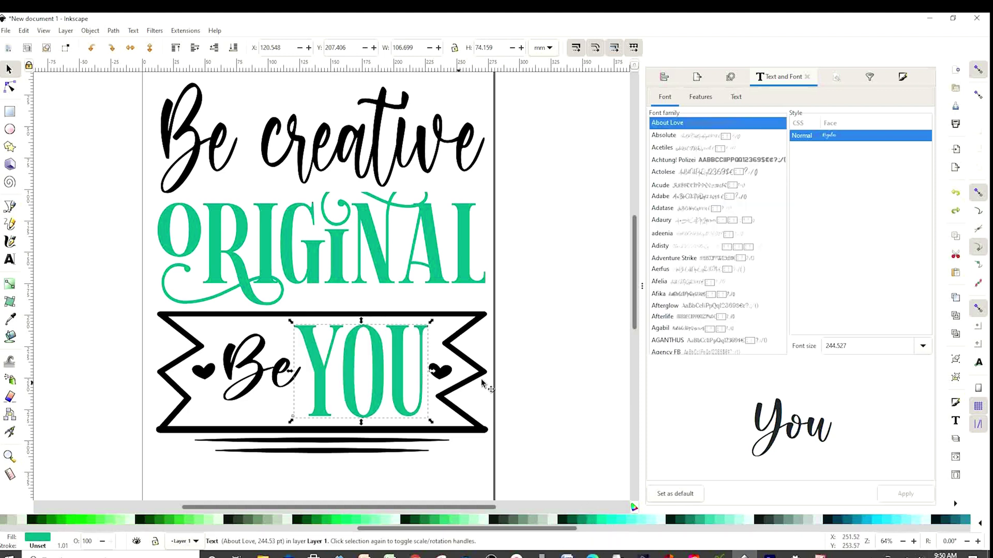
left_click(571, 354)
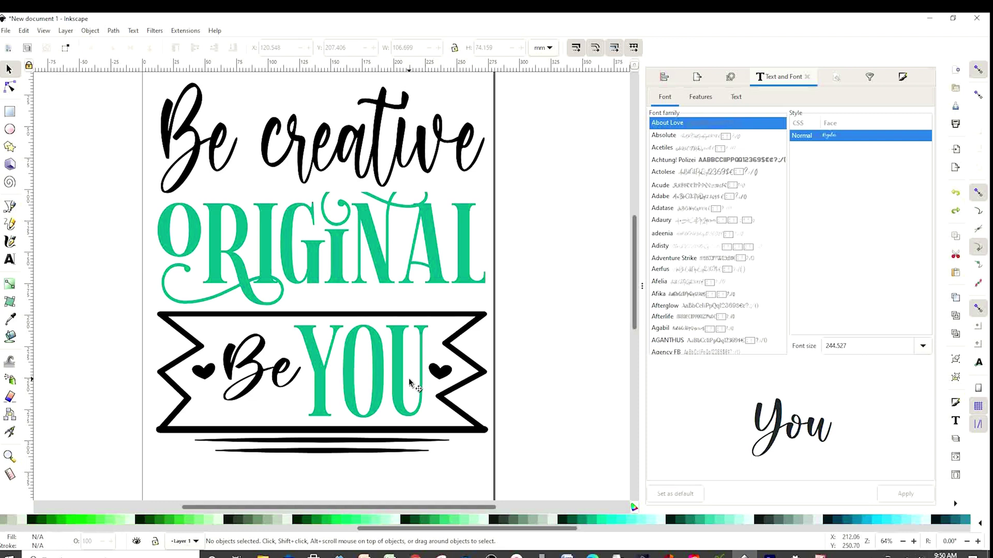
Convert the word "You" from text to paths and ungroup its letters
left_click(378, 371)
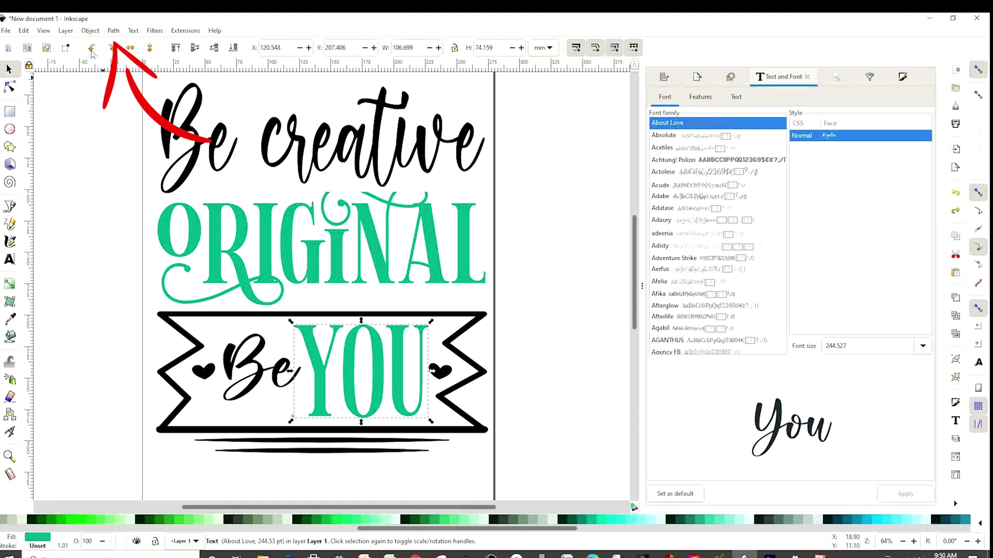
left_click(115, 31)
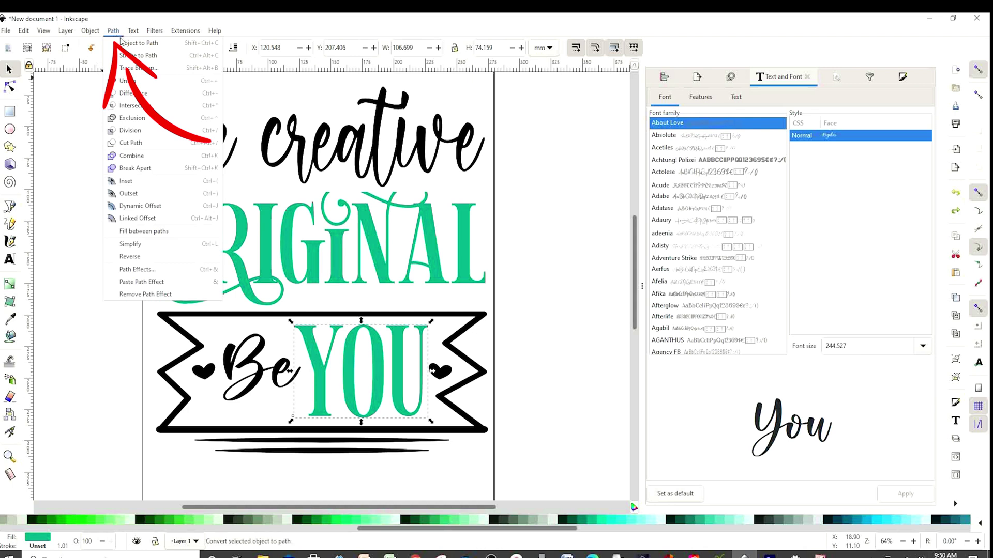
left_click(136, 43)
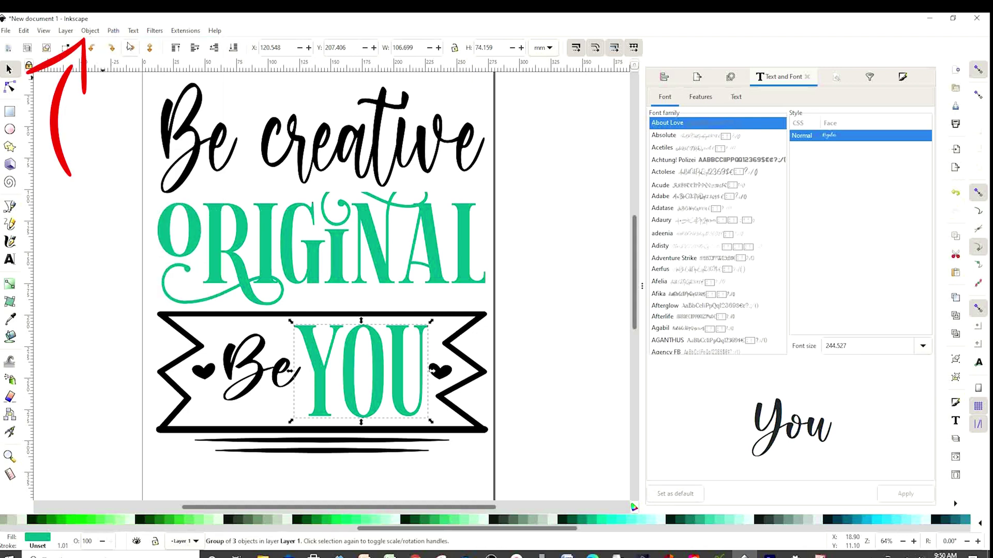
left_click(90, 30)
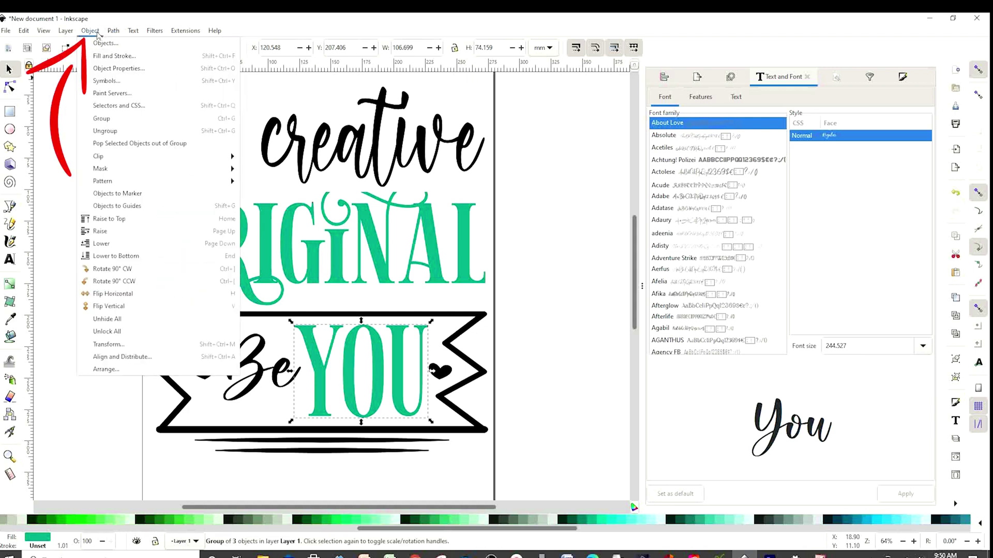
left_click(115, 134)
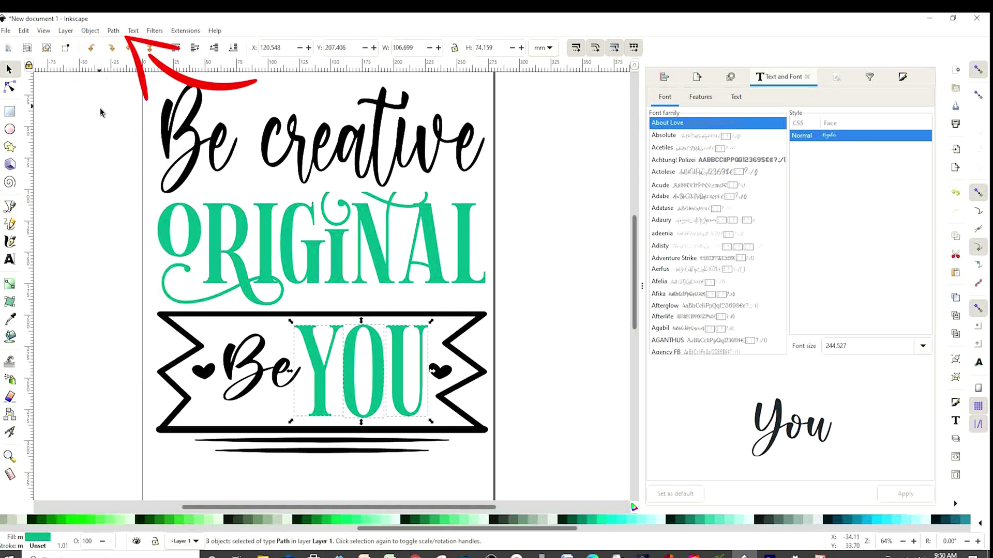
Union the three letters of "You" into one path and create a linked offset from it
left_click(113, 34)
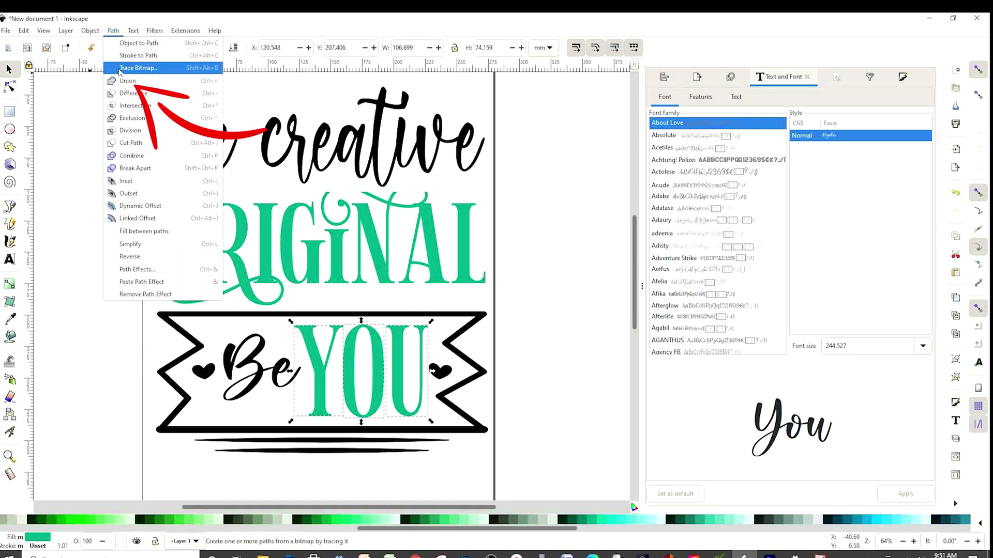
left_click(126, 83)
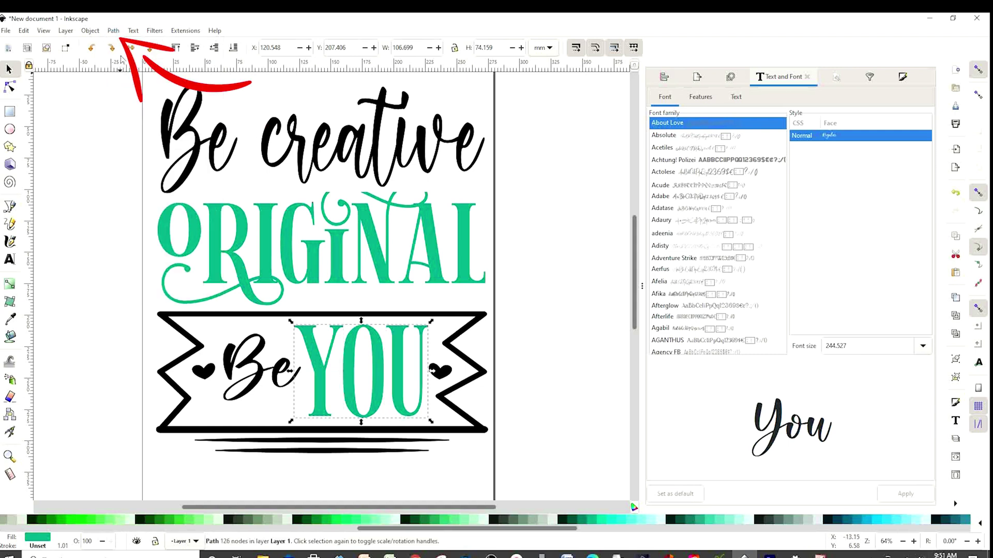
left_click(113, 30)
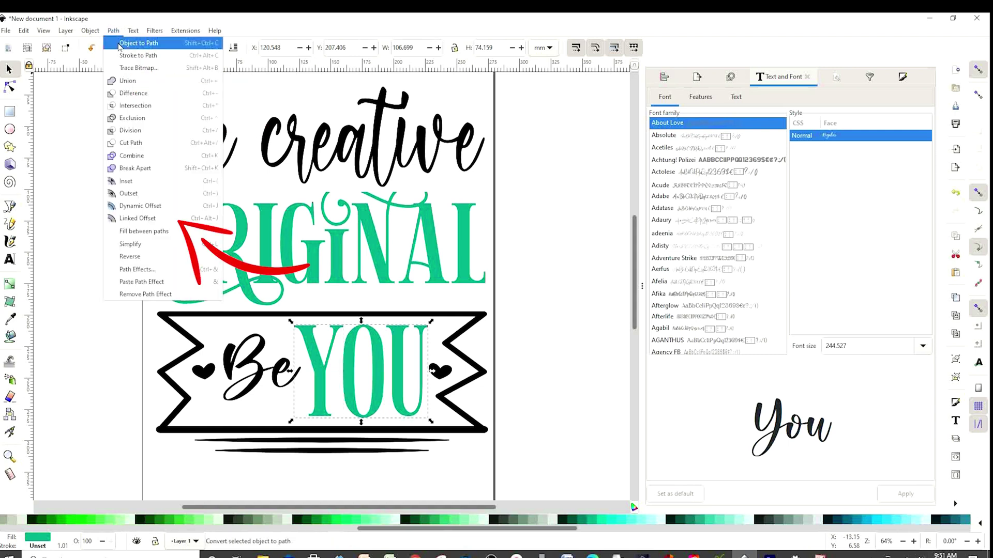
left_click(150, 220)
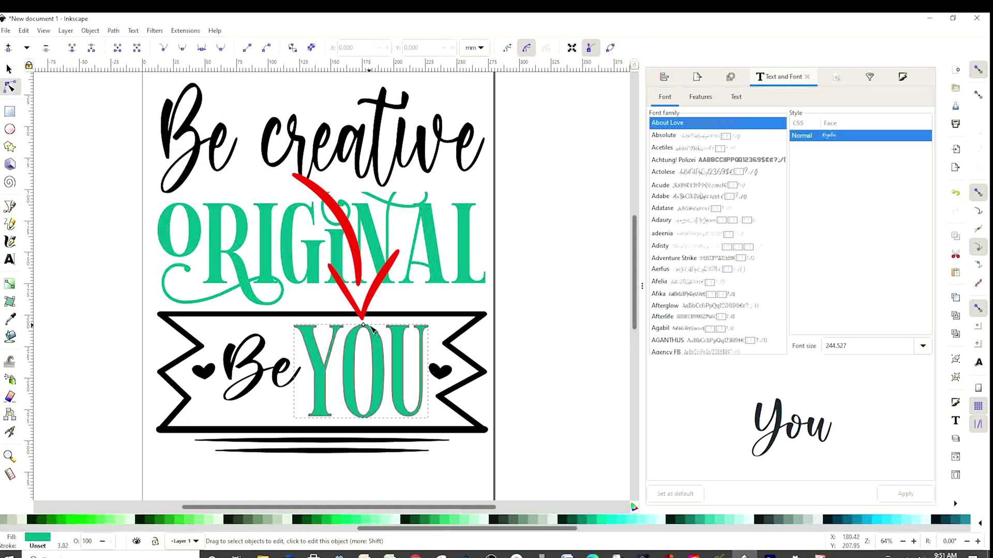
Expand the linked offset outward around the letters of "You" and fill it with very dark green as a thick outline
left_click(914, 541)
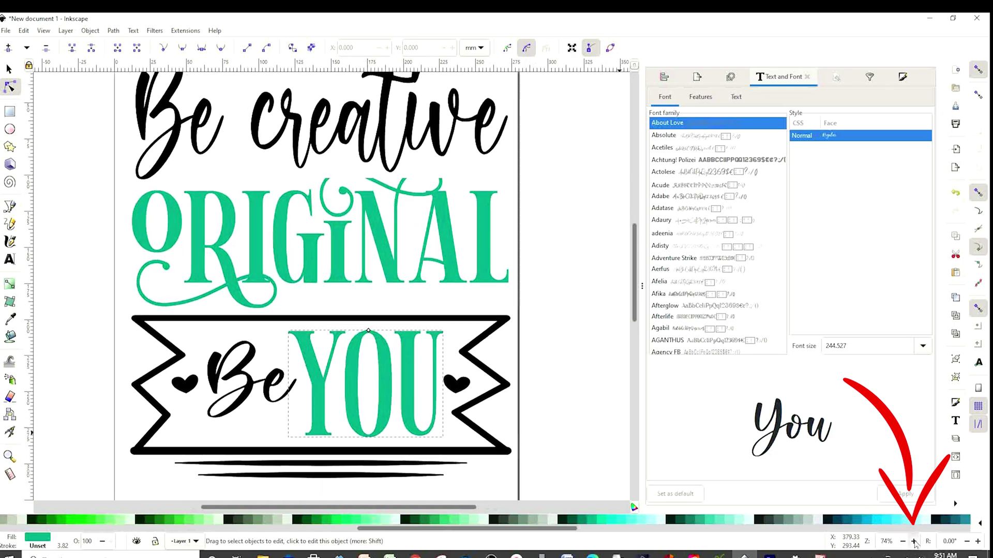
left_click(914, 542)
left_click(914, 541)
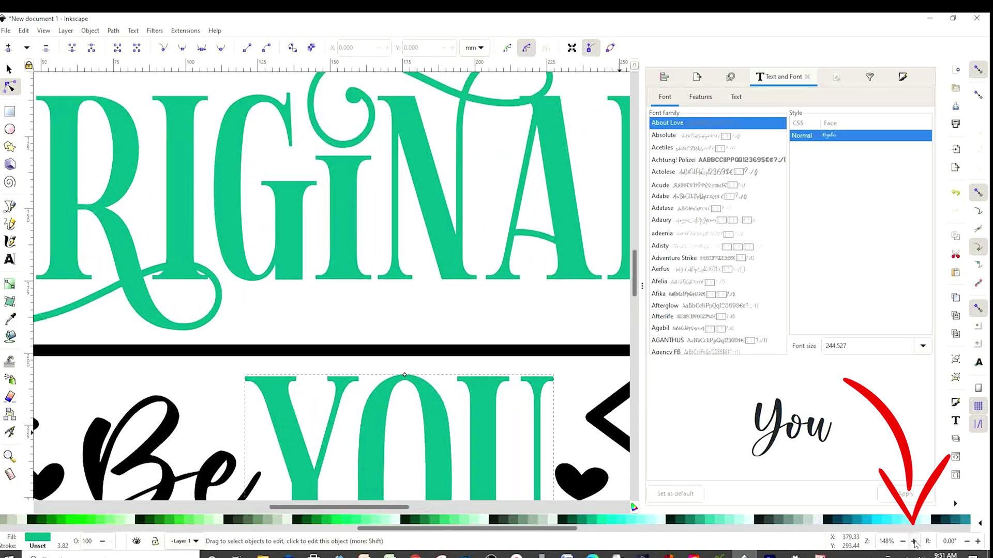
left_click(913, 541)
left_click(914, 542)
left_click(914, 541)
left_click(914, 541)
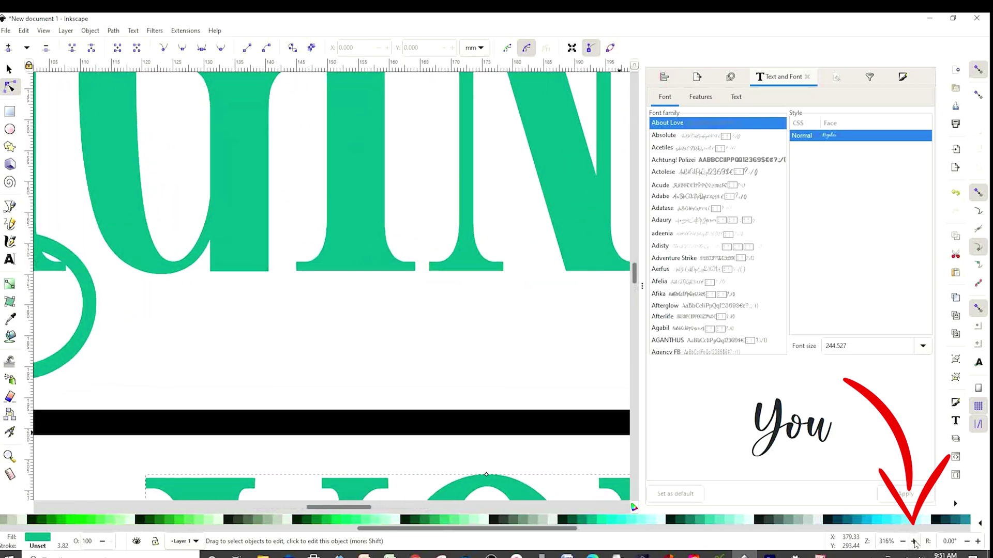
left_click(914, 542)
left_click(914, 542)
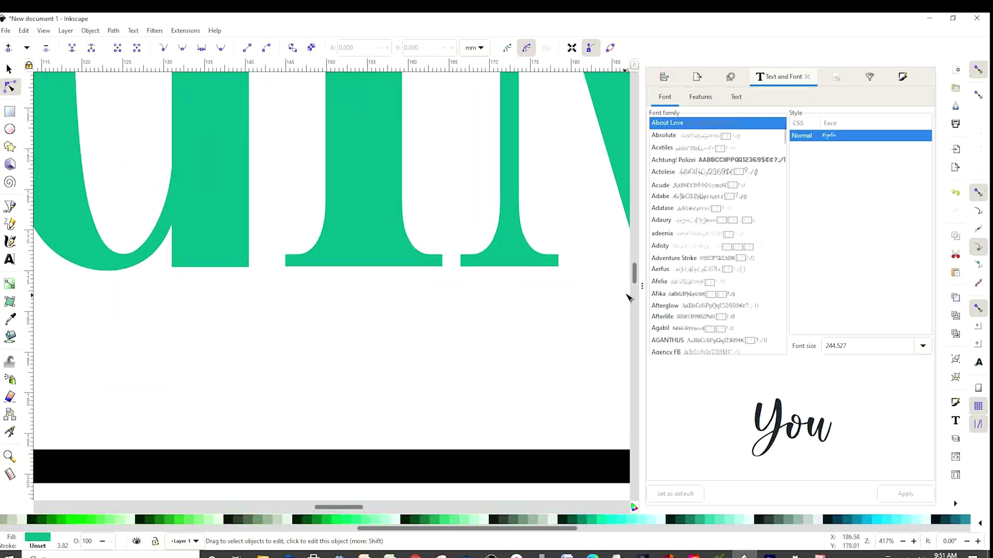
left_click_drag(634, 274, 636, 296)
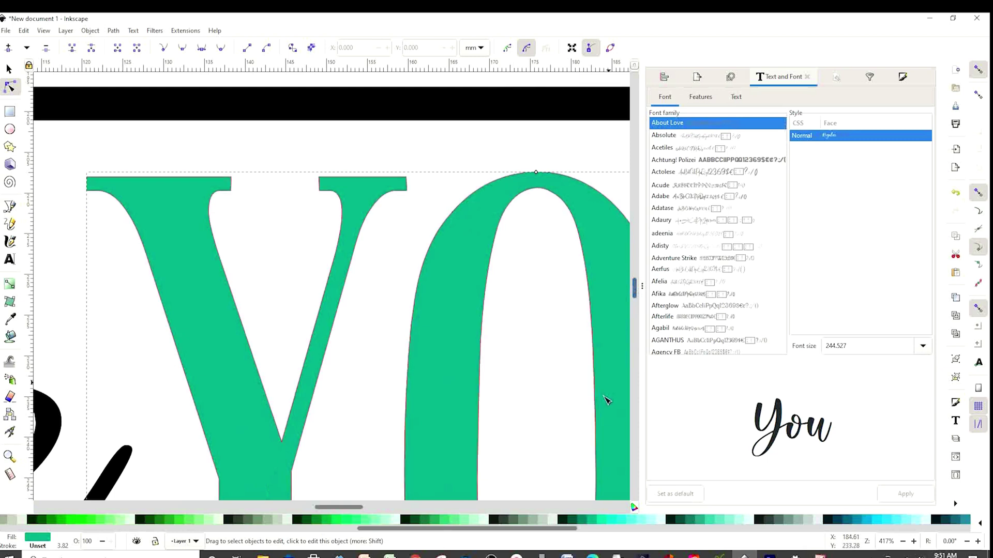
left_click(914, 541)
left_click(913, 541)
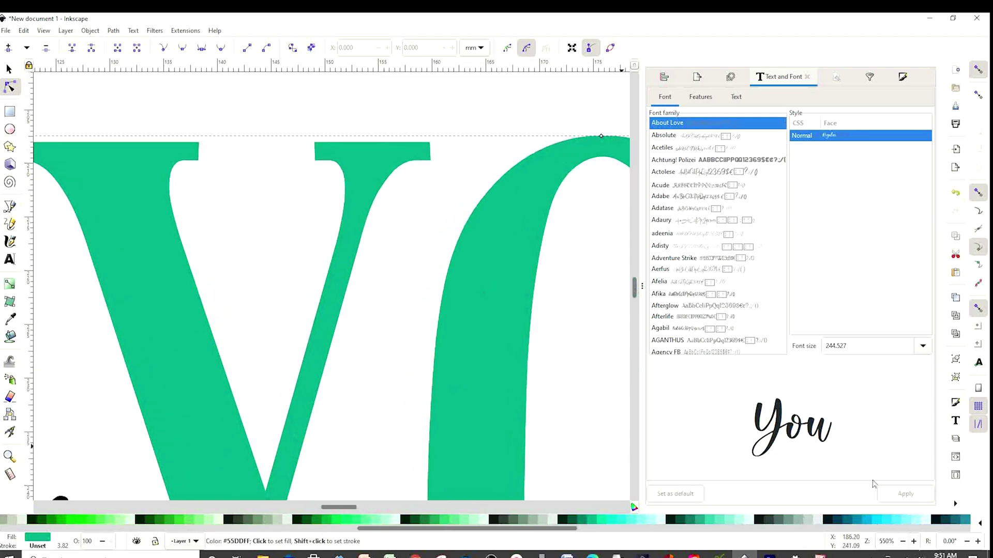
left_click_drag(344, 508, 369, 511)
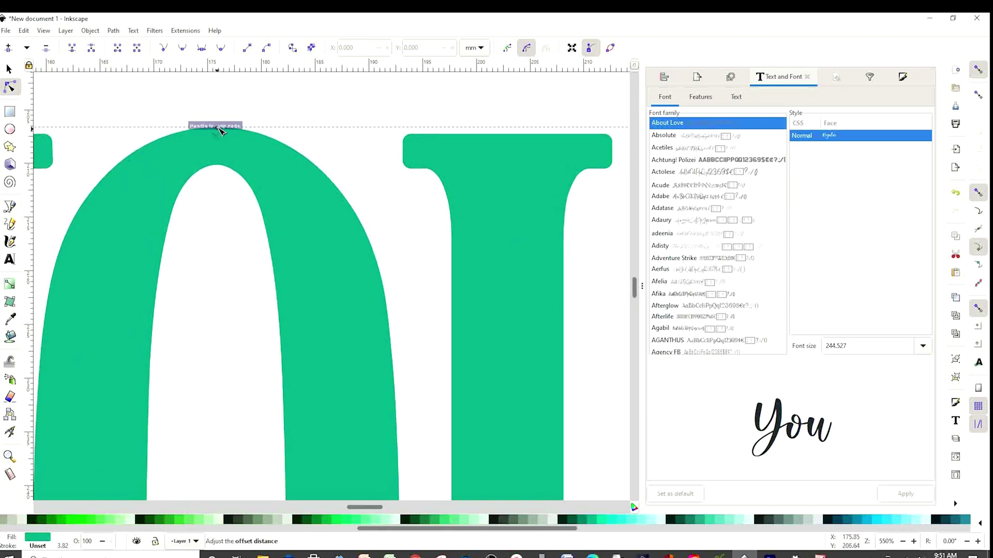
left_click_drag(215, 136, 219, 123)
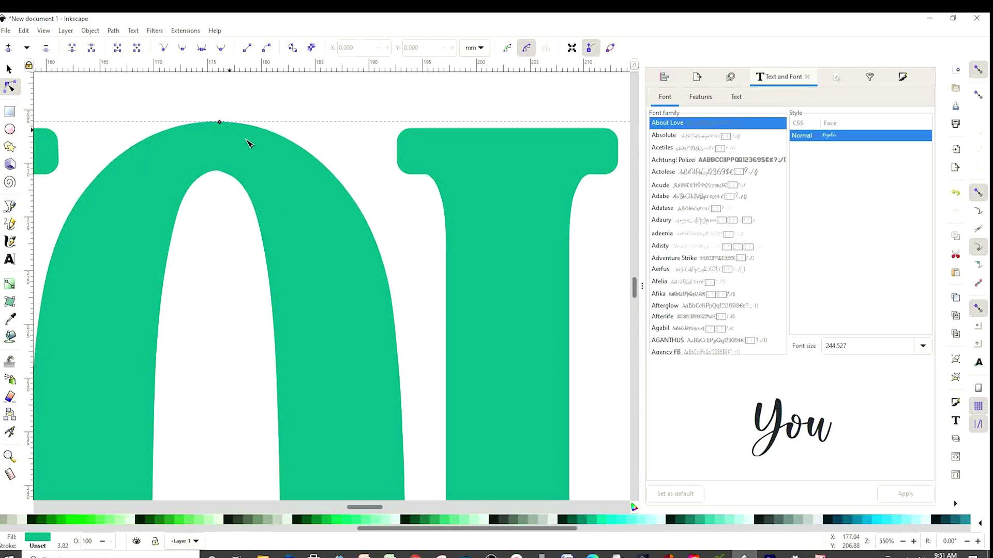
left_click(562, 523)
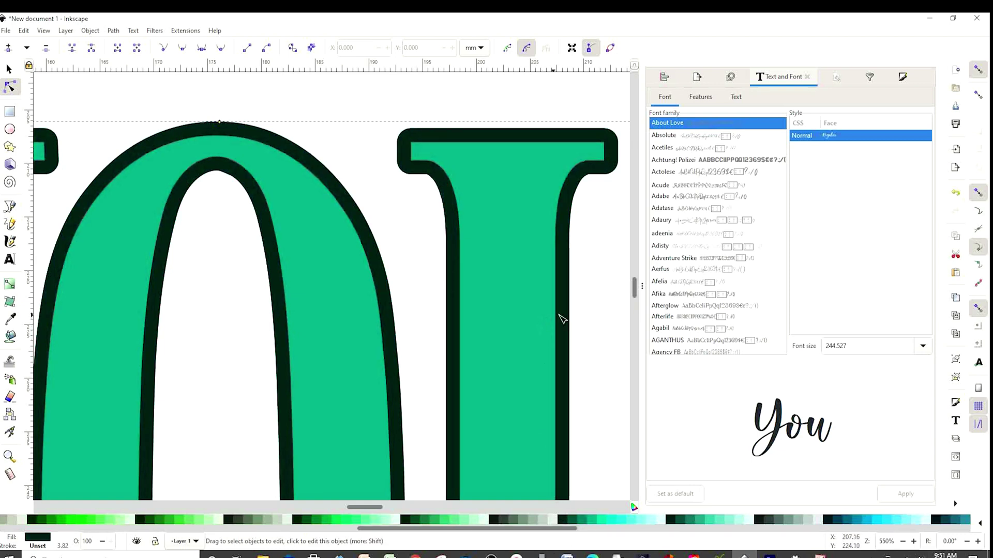
left_click_drag(219, 122, 220, 117)
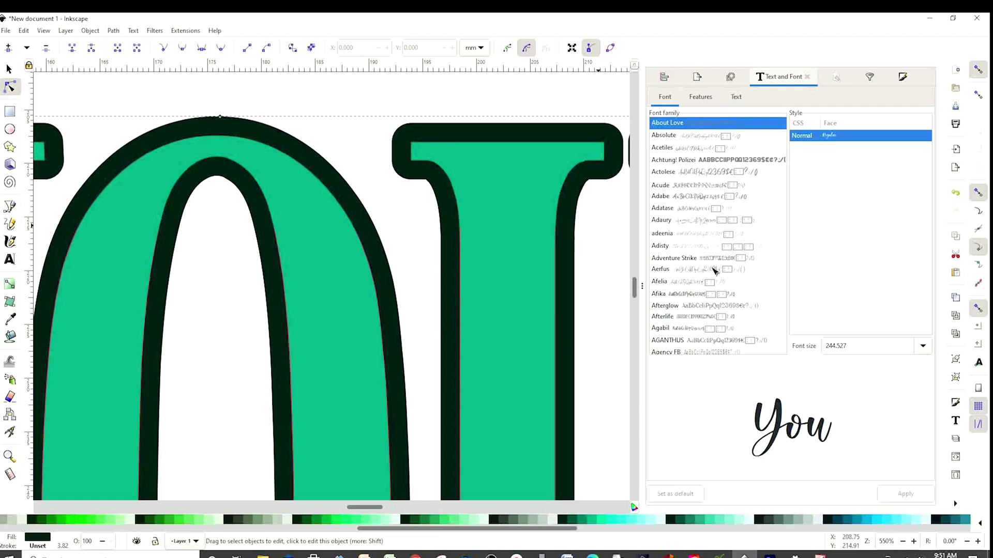
Examine the outlined "You" within the whole design and deselect it
left_click(902, 542)
left_click(902, 542)
left_click(902, 542)
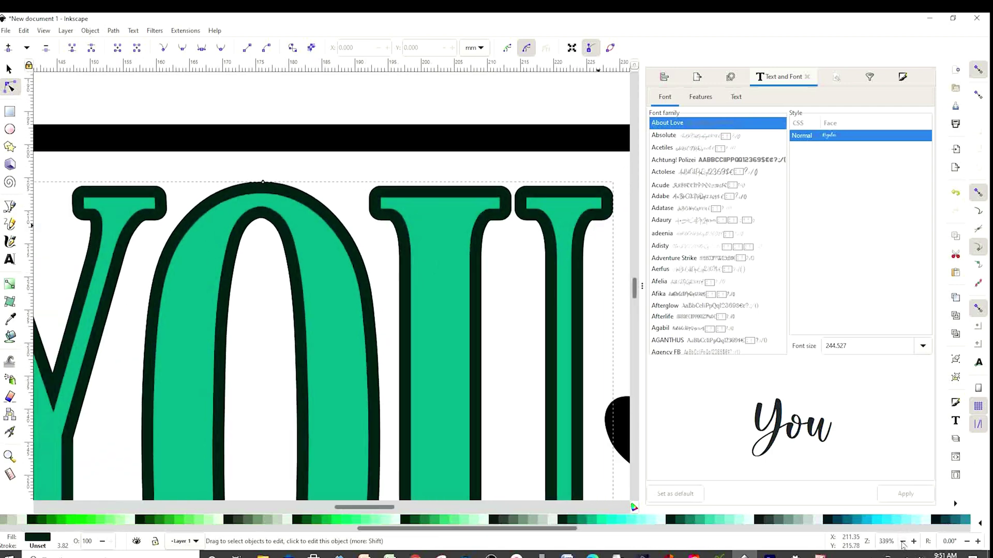
left_click(902, 542)
left_click(902, 542)
left_click(902, 542)
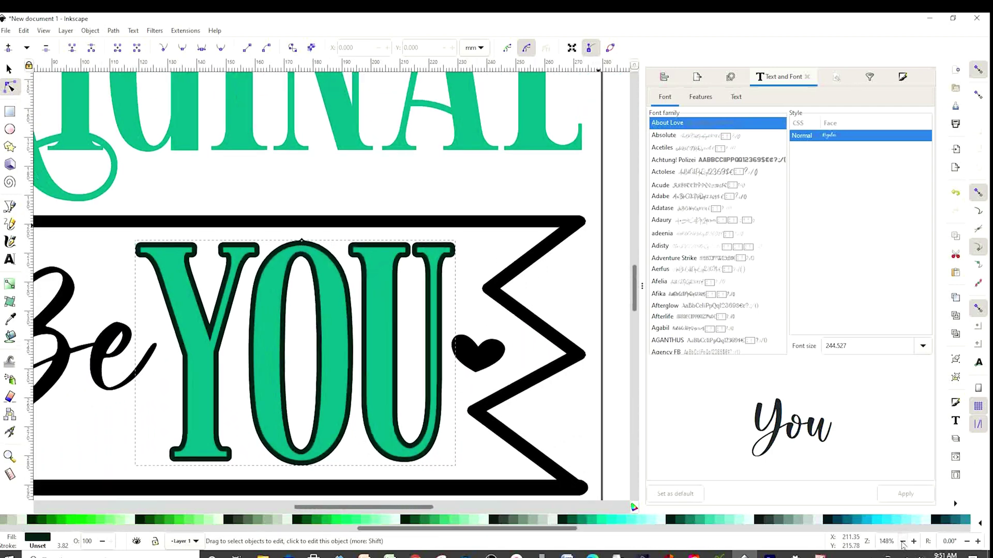
left_click(902, 542)
left_click(902, 542)
left_click(902, 542)
left_click(902, 542)
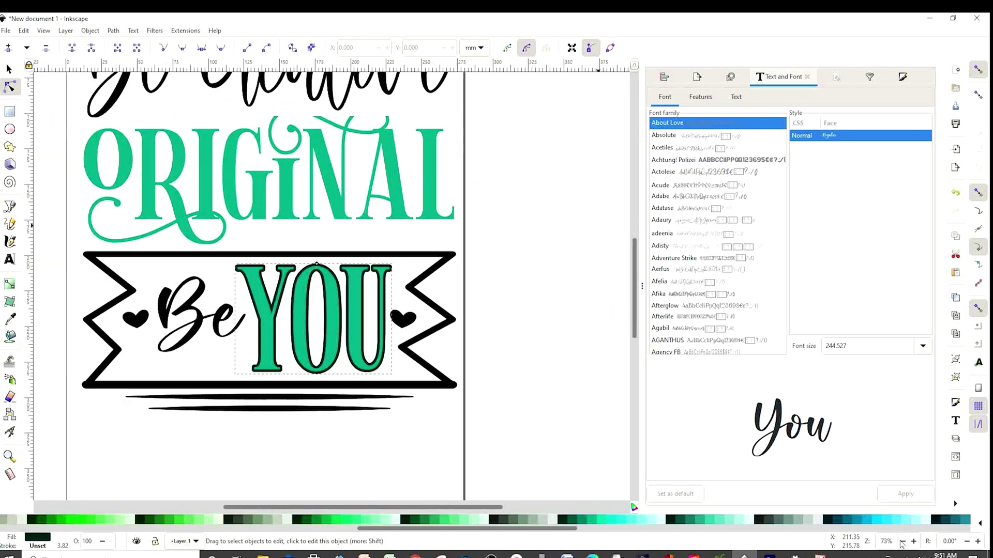
left_click(903, 542)
left_click(903, 542)
scroll(556, 365, "up", 2)
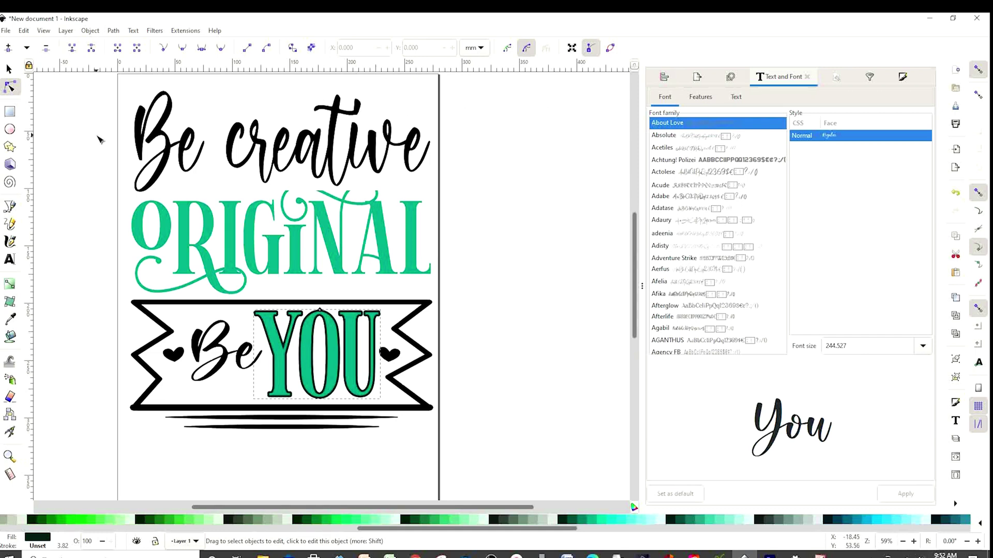
key("s")
key("Escape")
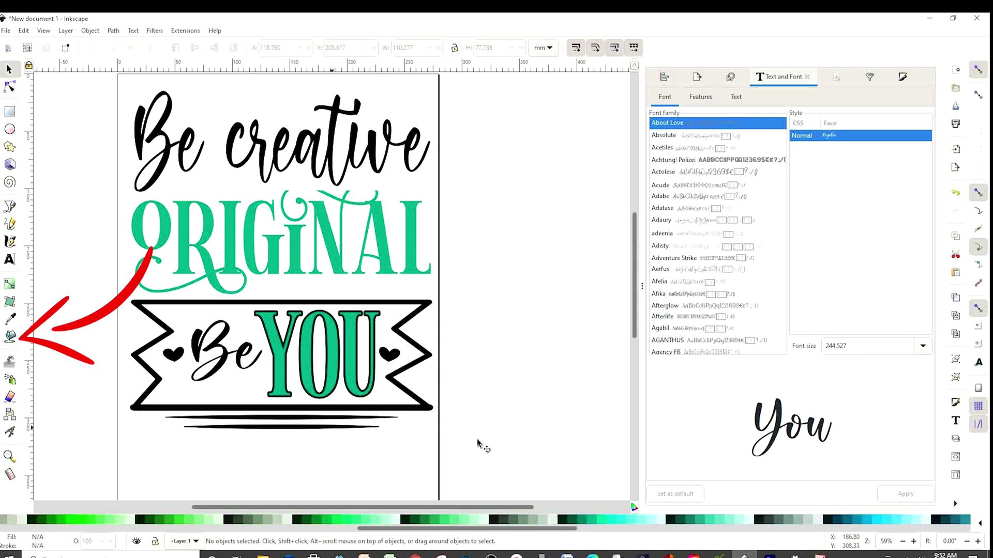
Fill both hearts in the banner with gray using the Paint Bucket tool
left_click(10, 337)
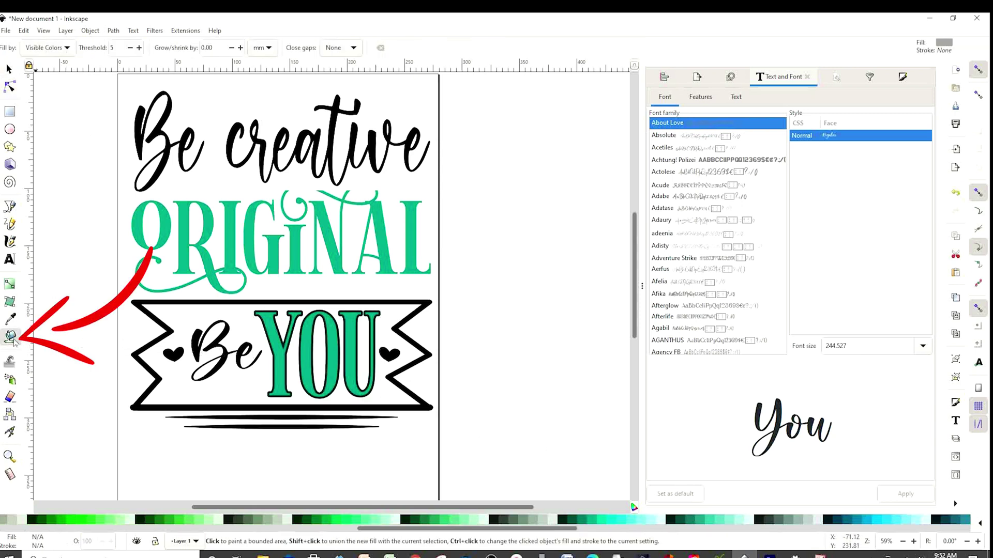
left_click(176, 351)
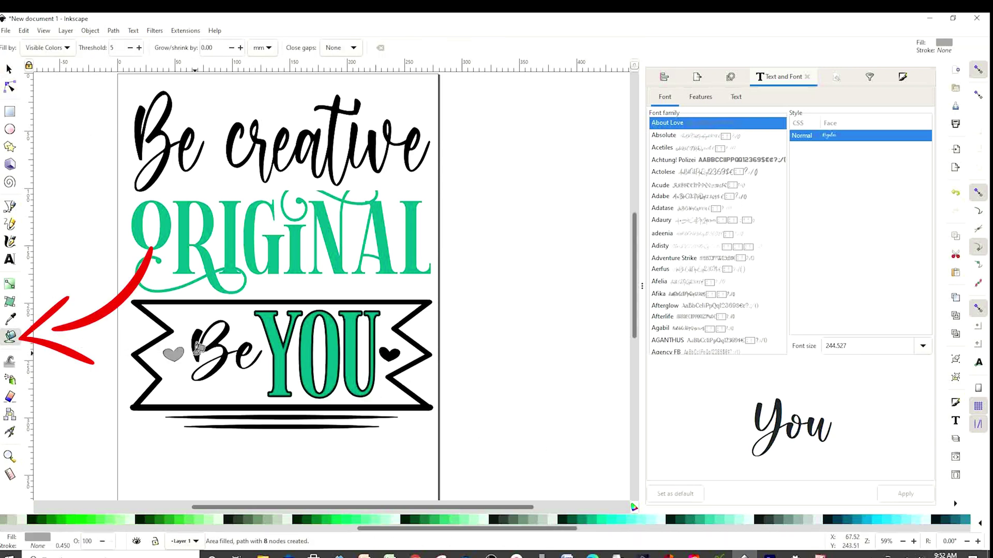
left_click(394, 354)
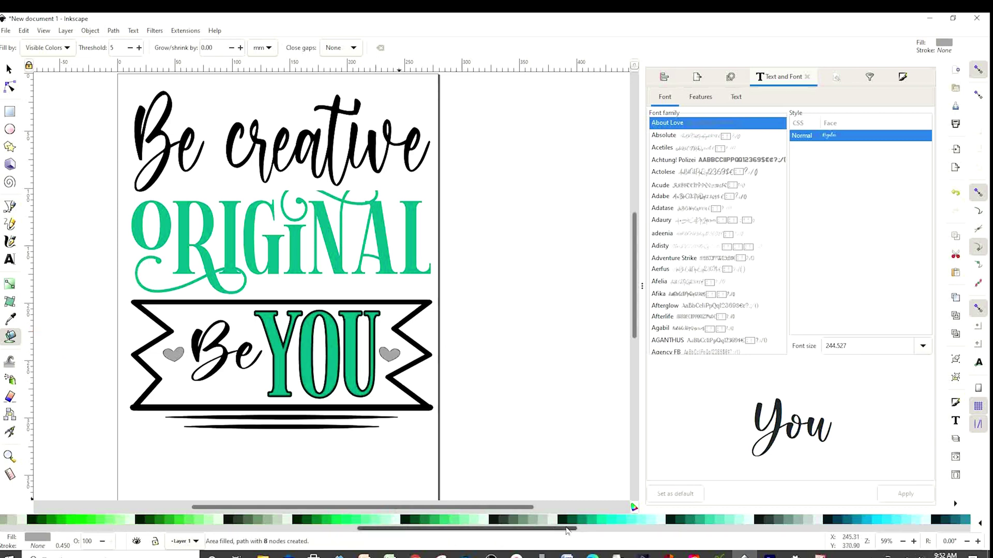
Change the fill of the heart after "You" to bright turquoise green and return to the Selector tool
left_click(600, 526)
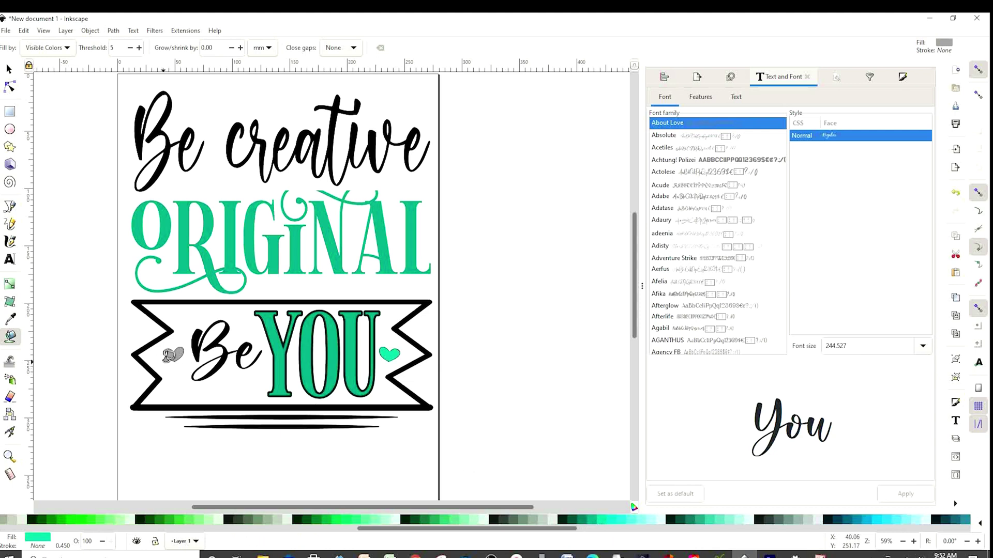
left_click(9, 69)
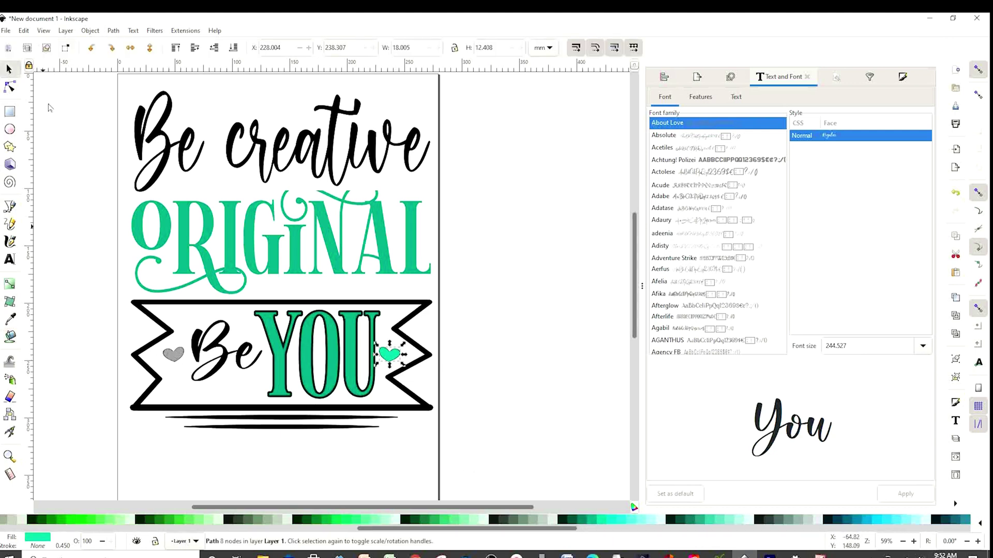
Change the fill of the heart before "Be" to bright turquoise green and deselect it
left_click(174, 355)
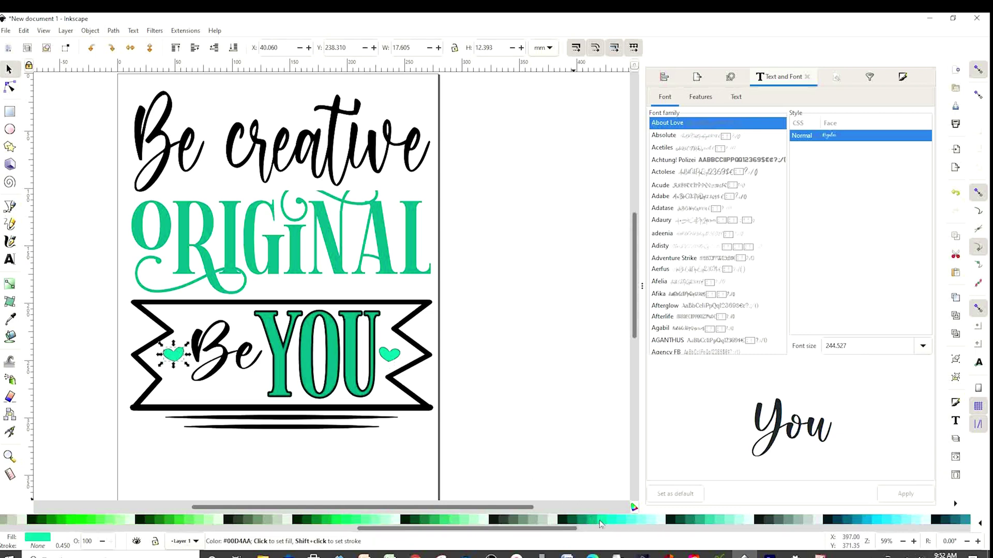
key("Escape")
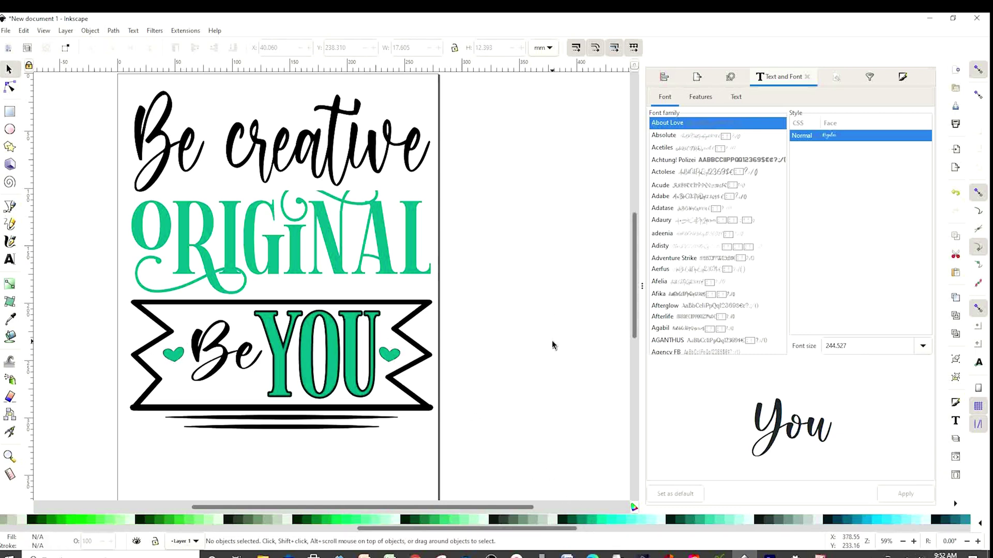
Fill the two tapered lines beneath the banner with gray using the Paint Bucket tool
left_click(10, 338)
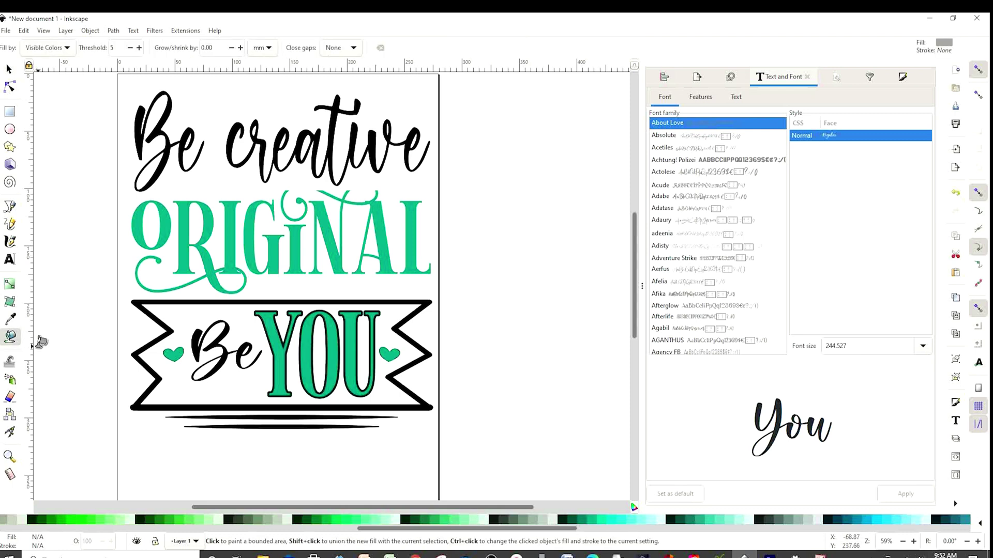
left_click(272, 417)
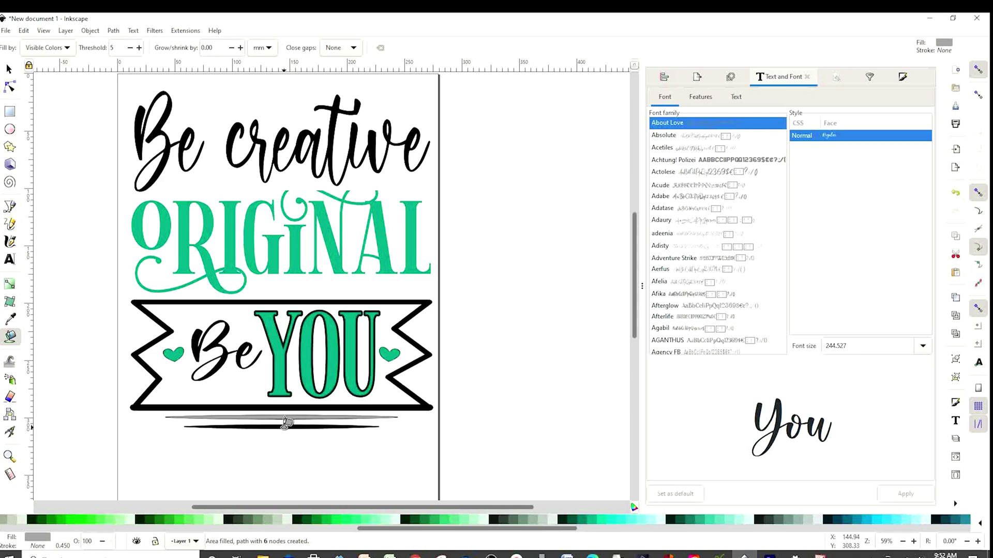
left_click(284, 427)
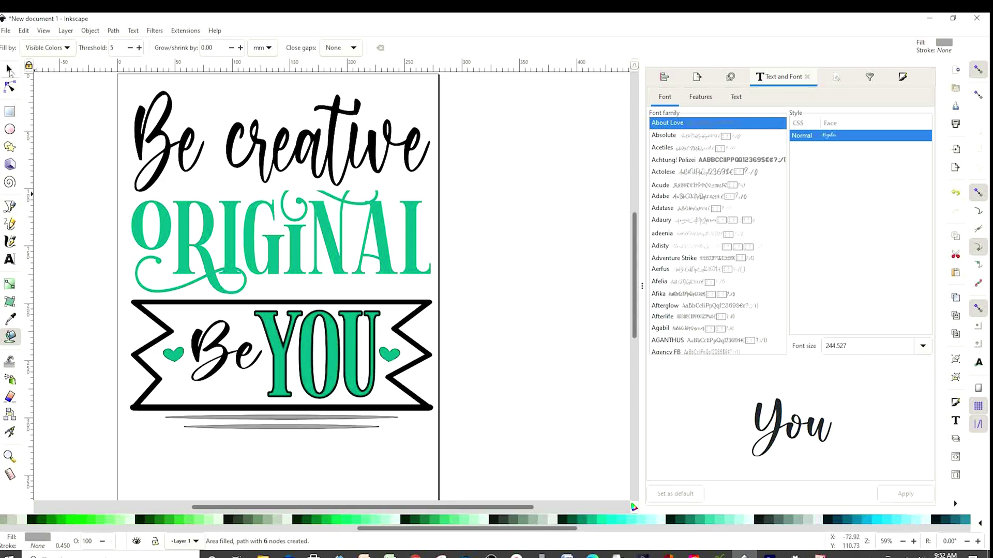
Select the two gray tapered lines beneath the banner together and move them just above "Be creative"
left_click(9, 71)
left_click(461, 475)
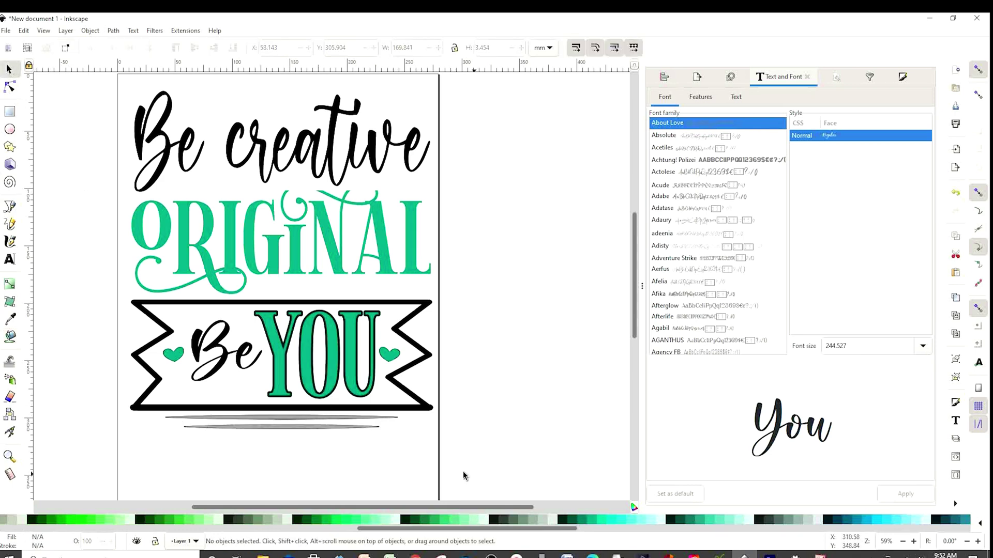
left_click_drag(444, 475, 133, 411)
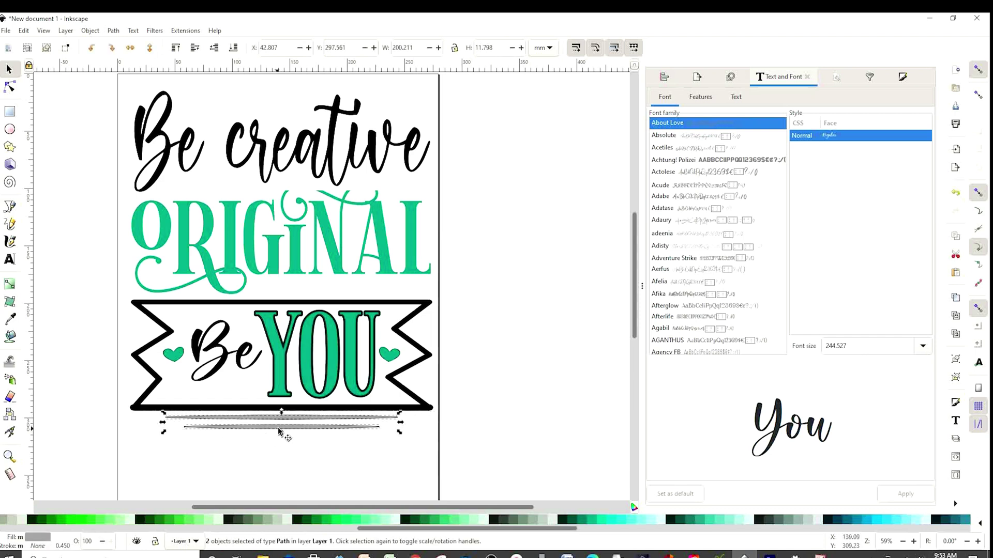
left_click_drag(278, 430, 284, 92)
scroll(613, 243, "up", 2)
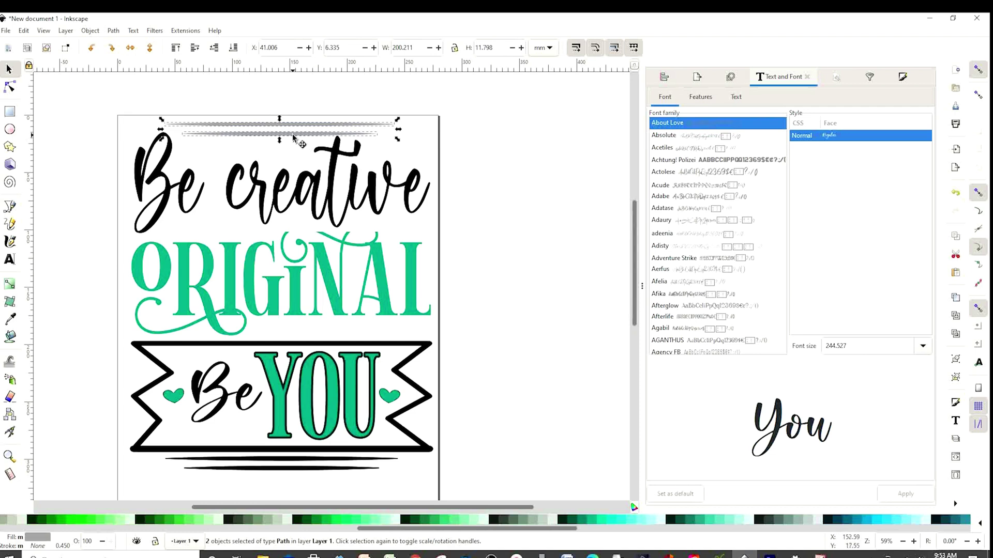
left_click_drag(292, 137, 293, 135)
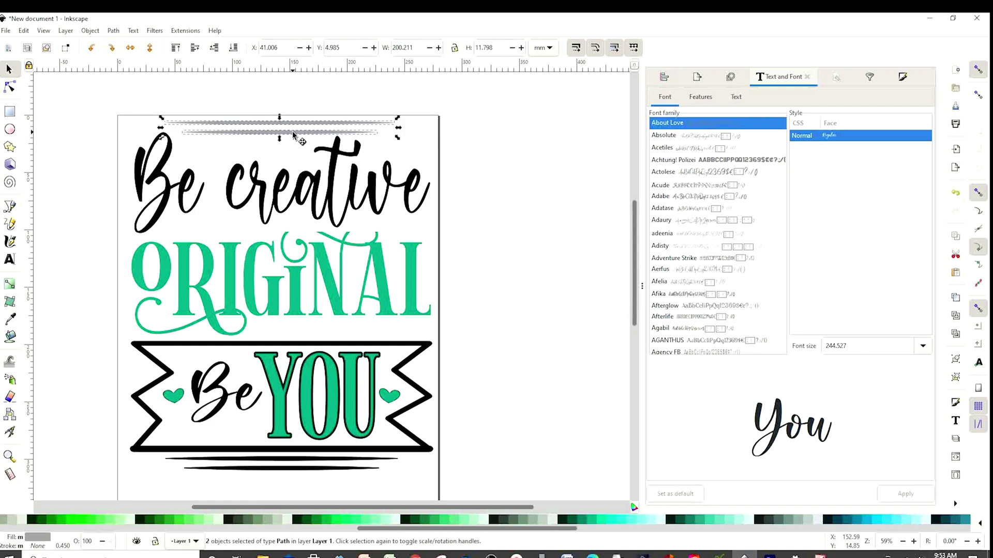
Flip the two gray lines above "Be creative" vertically and fill them with black
left_click(150, 48)
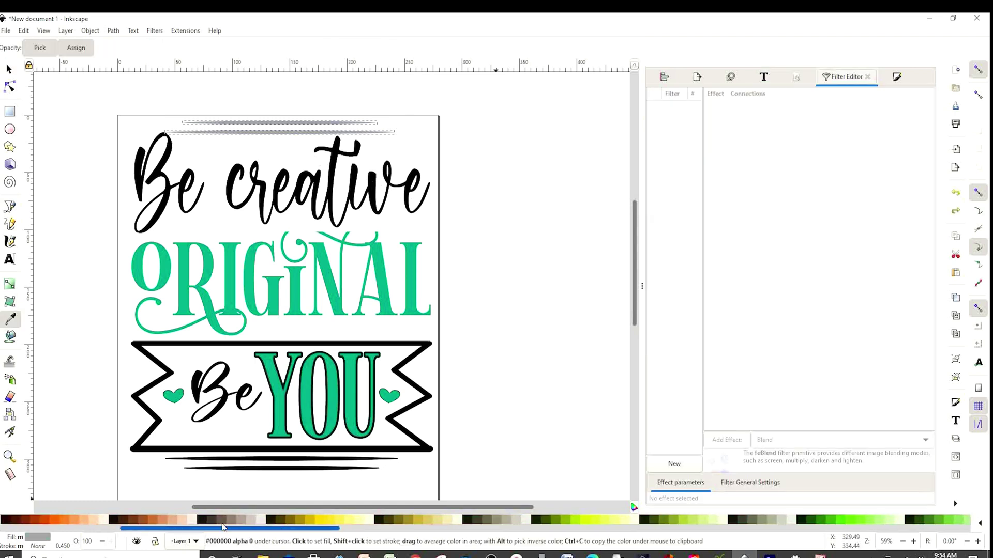
left_click_drag(207, 528, 60, 532)
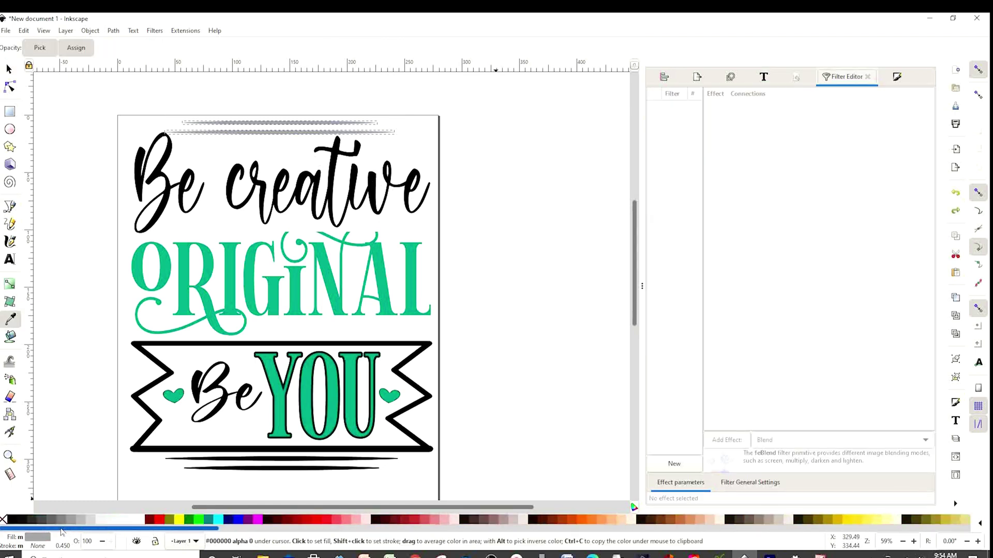
left_click(9, 521)
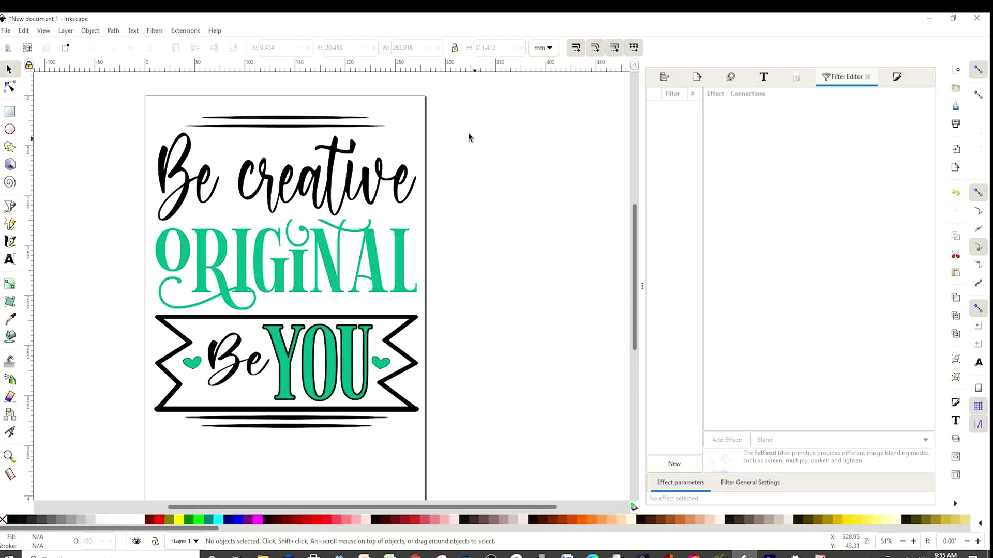
Group the two black lines above "Be creative" and deselect them
left_click_drag(153, 94, 435, 151)
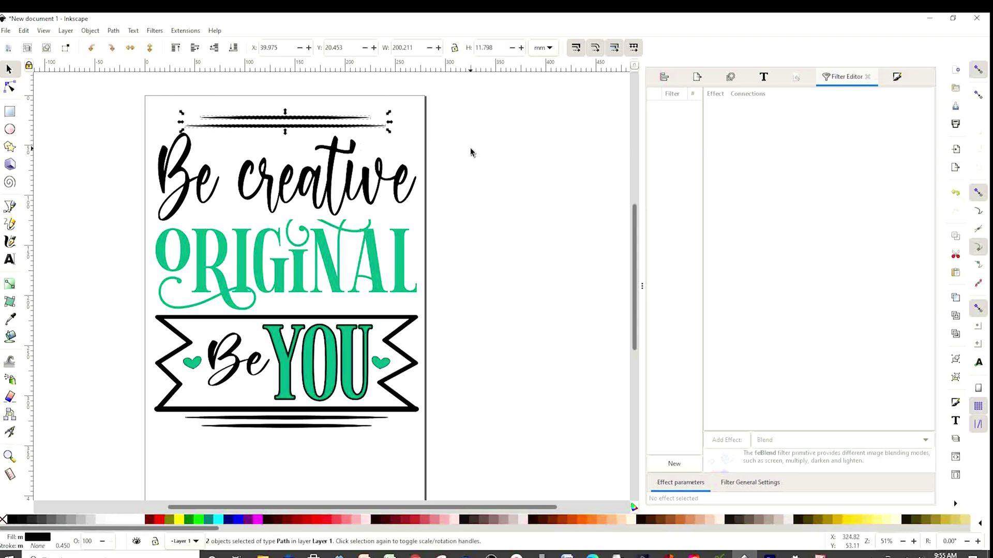
right_click(314, 123)
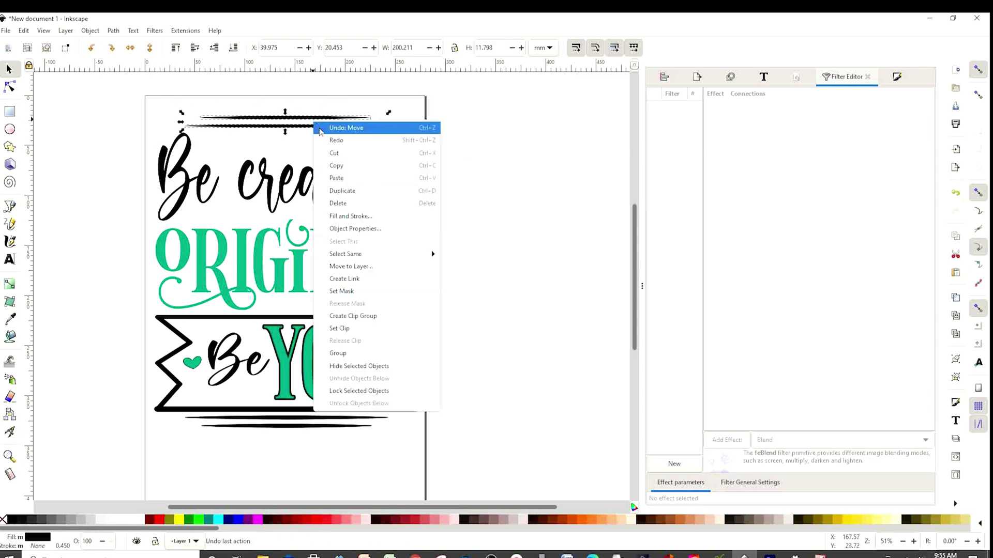
left_click(414, 353)
left_click(98, 168)
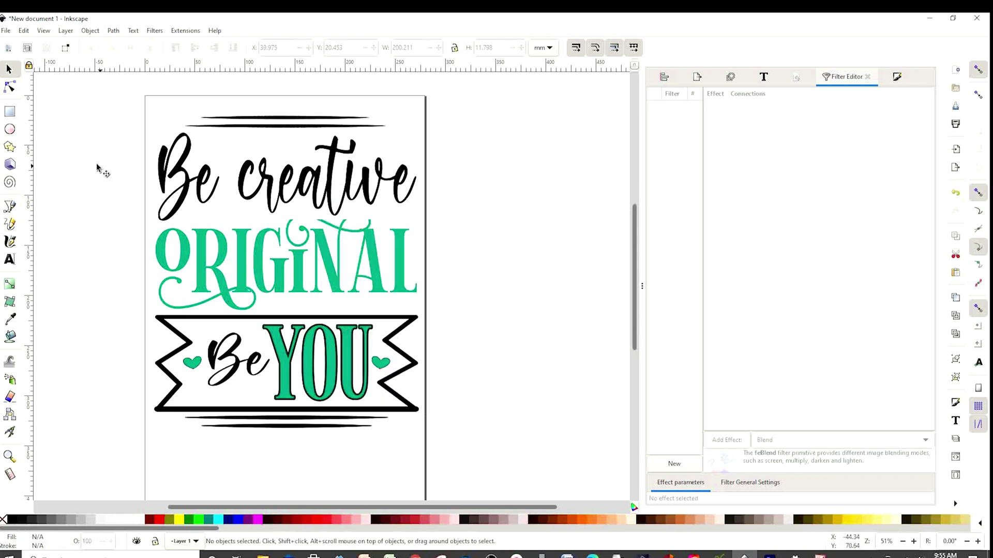
Group the banner with its "Be You" lettering, the hearts and the lines beneath it
left_click(198, 184)
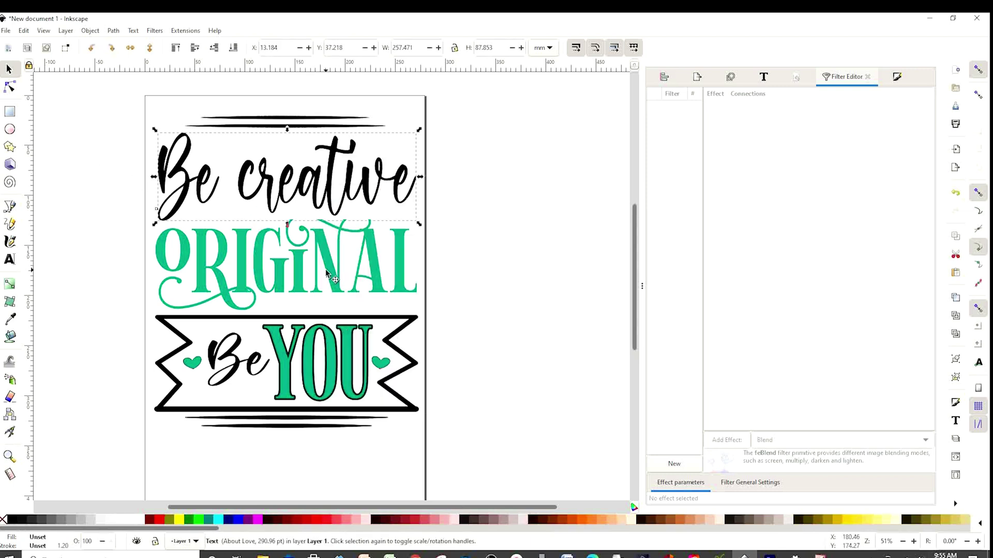
left_click_drag(502, 455, 96, 309)
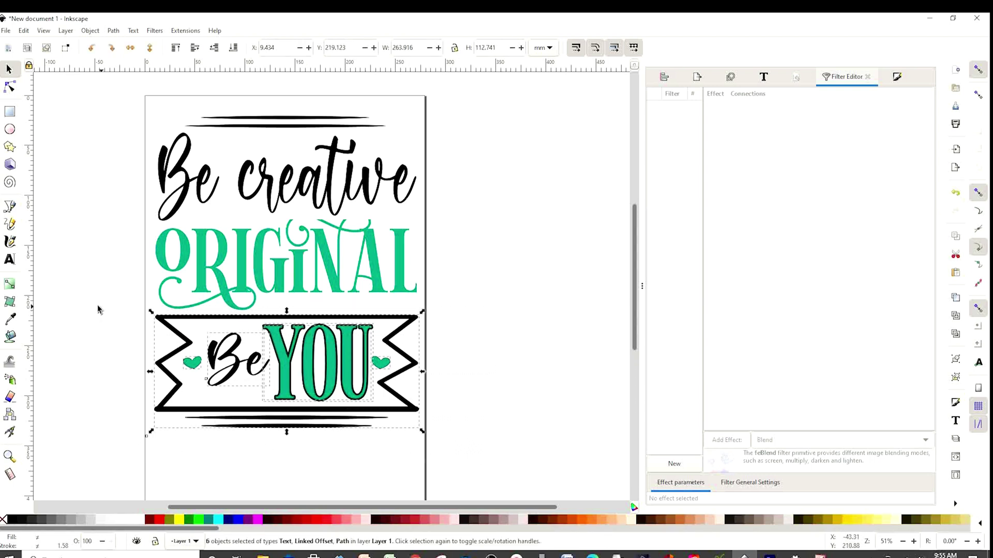
right_click(288, 345)
left_click(310, 288)
left_click(518, 346)
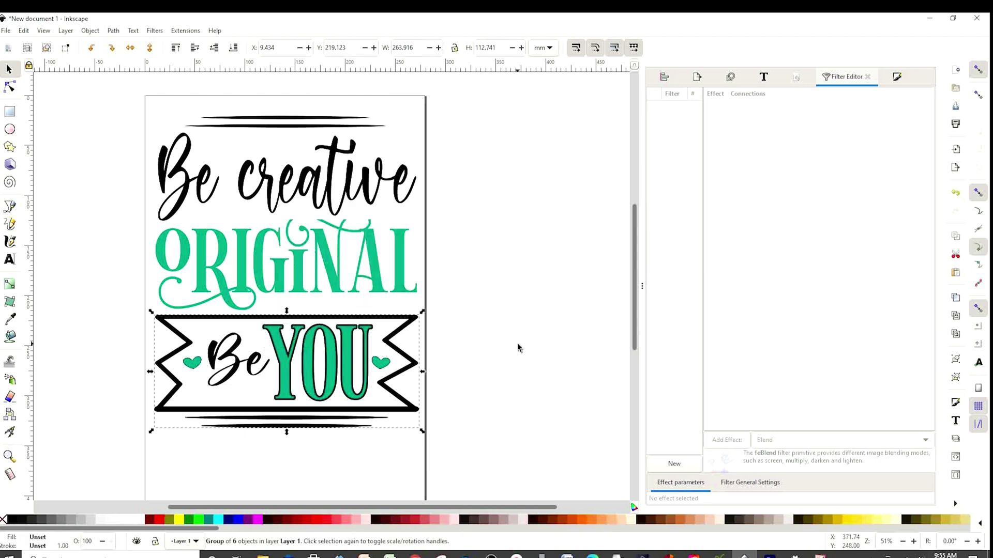
Center the upper lines, "Be creative", "Original" and the banner group on the vertical axis relative to the selection area
left_click_drag(582, 474, 92, 98)
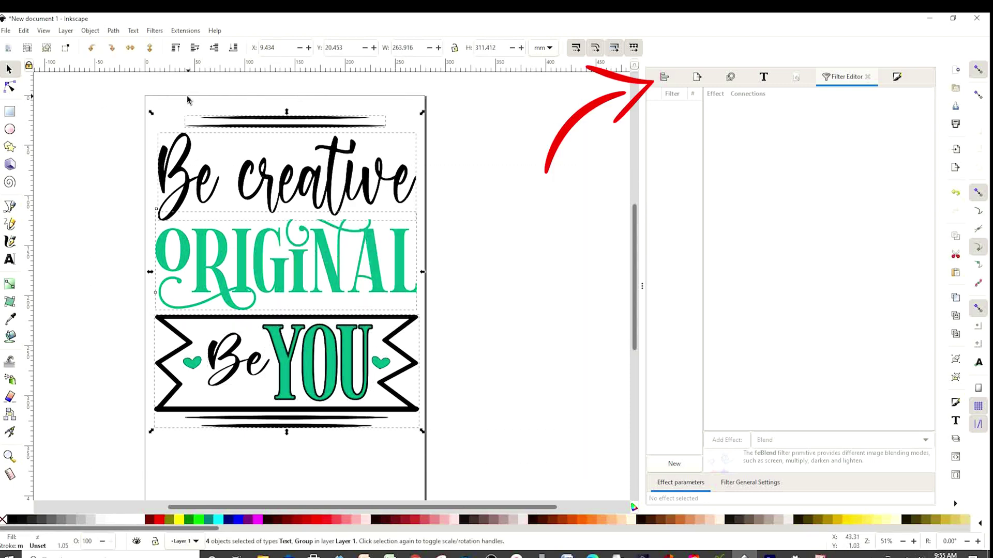
left_click(664, 78)
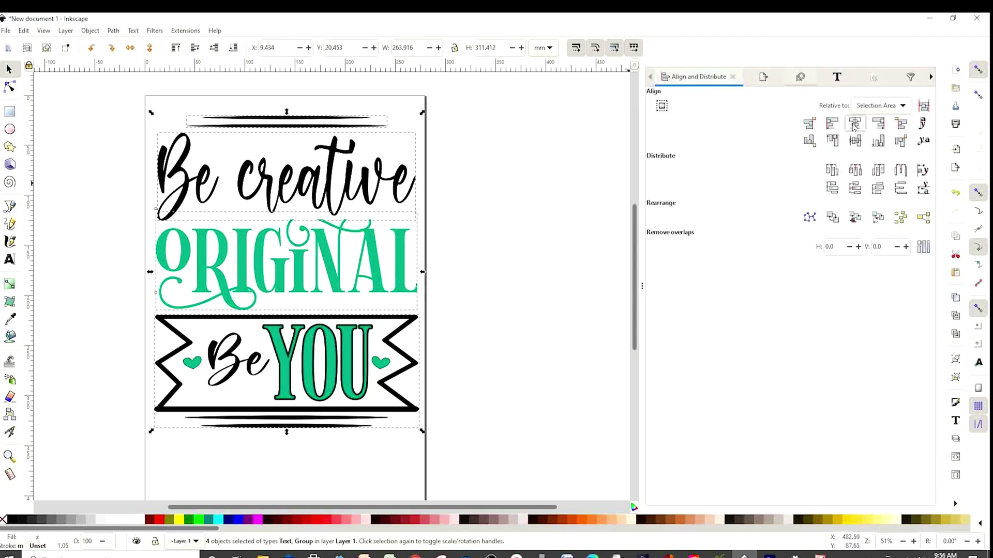
left_click(509, 245)
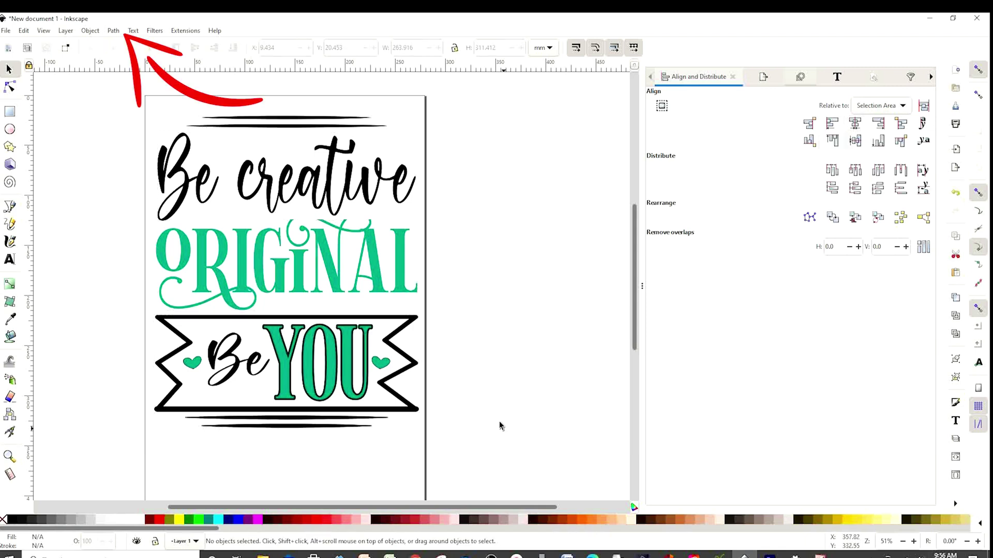
Convert the "Be creative" text to a path and ungroup its letters
left_click(296, 194)
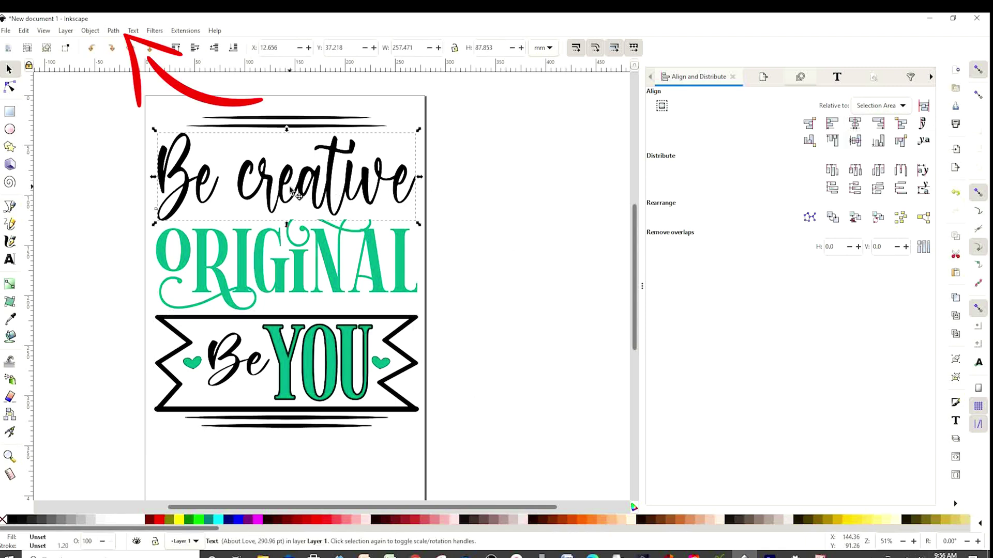
left_click(113, 31)
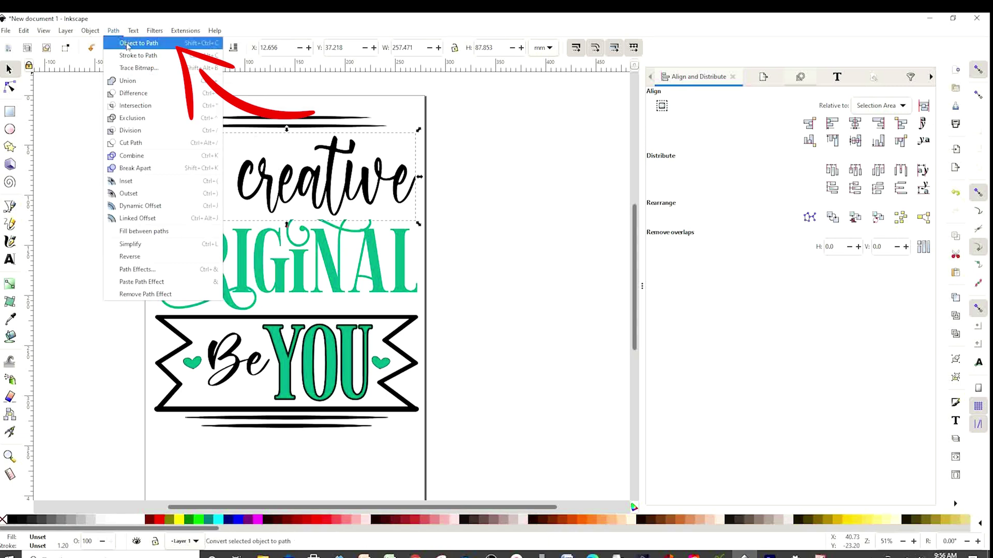
left_click(154, 46)
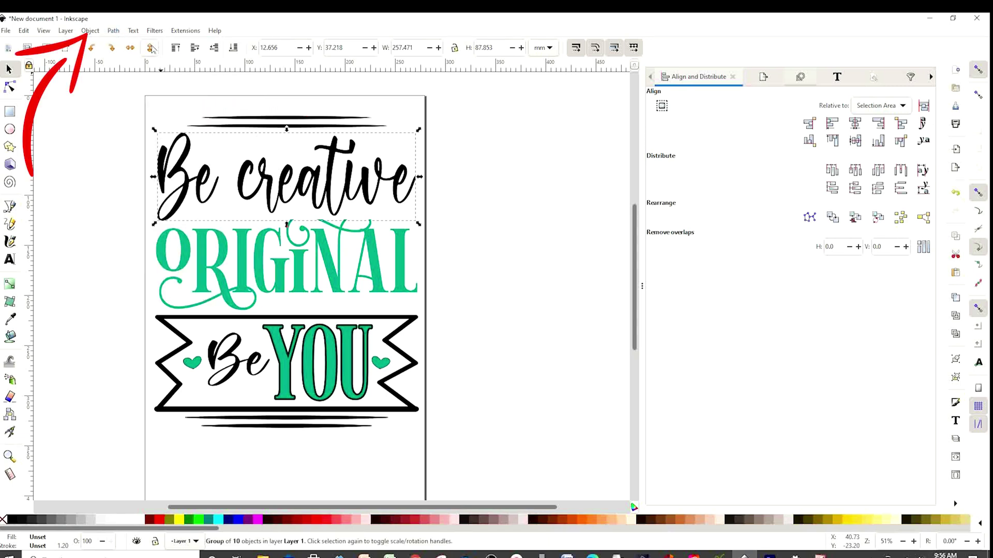
left_click(90, 31)
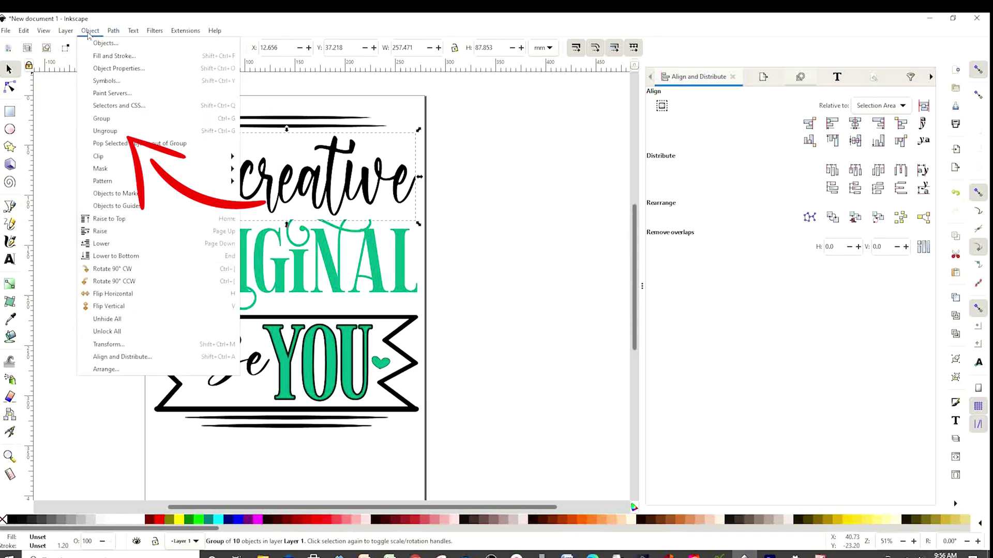
left_click(106, 132)
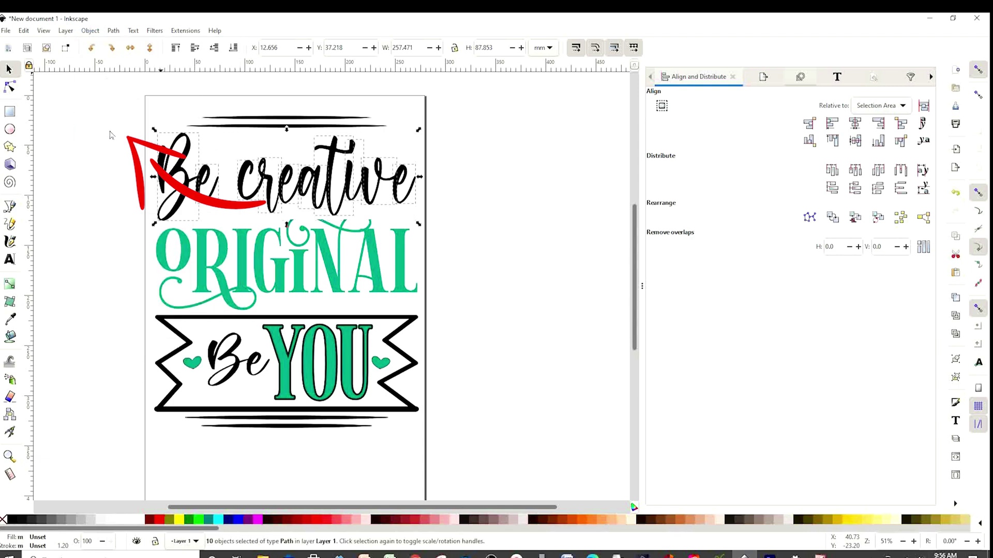
Merge the letters of "Be creative" into one path with Union, undoing a trial move of the result
left_click(114, 31)
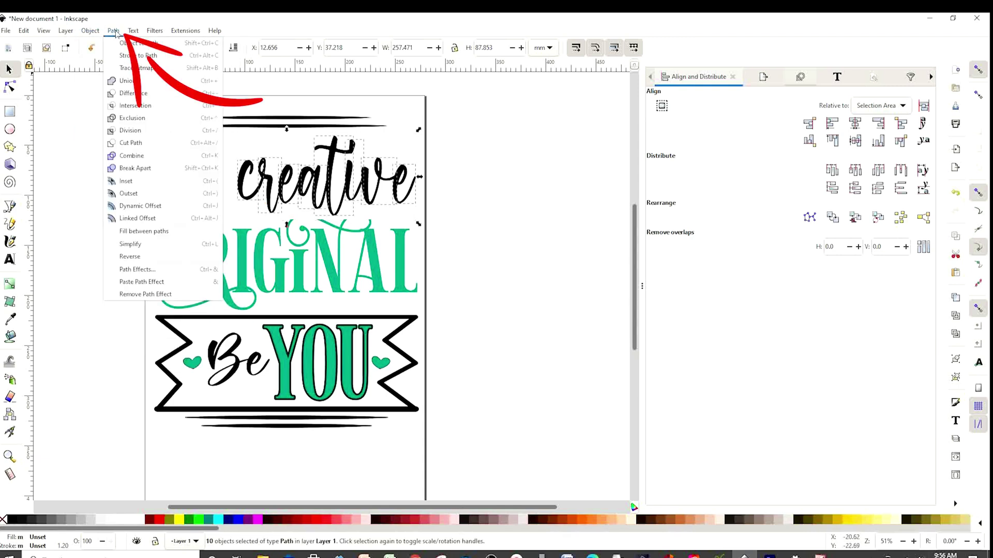
left_click(123, 81)
mouse_move(272, 190)
left_mouse_down()
mouse_move(287, 181)
mouse_move(270, 183)
mouse_move(253, 164)
mouse_move(276, 184)
left_mouse_up()
left_click(955, 196)
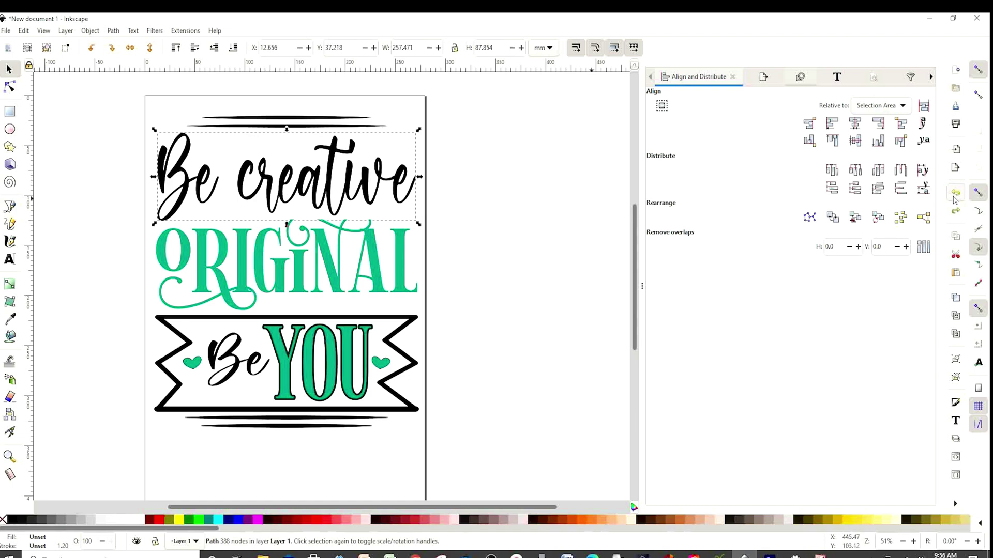
left_click(518, 227)
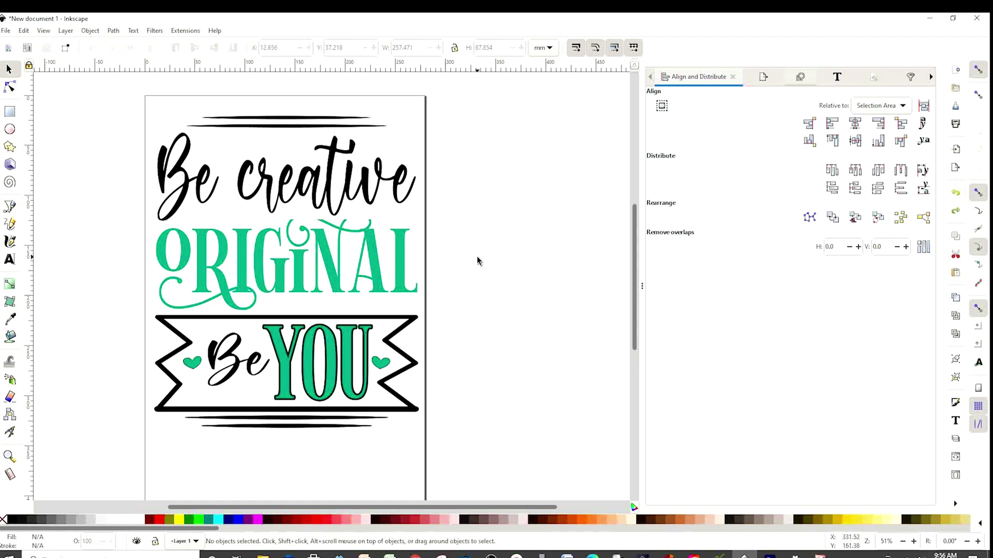
Convert the "Original" text to a path and ungroup its letters
left_click(326, 259)
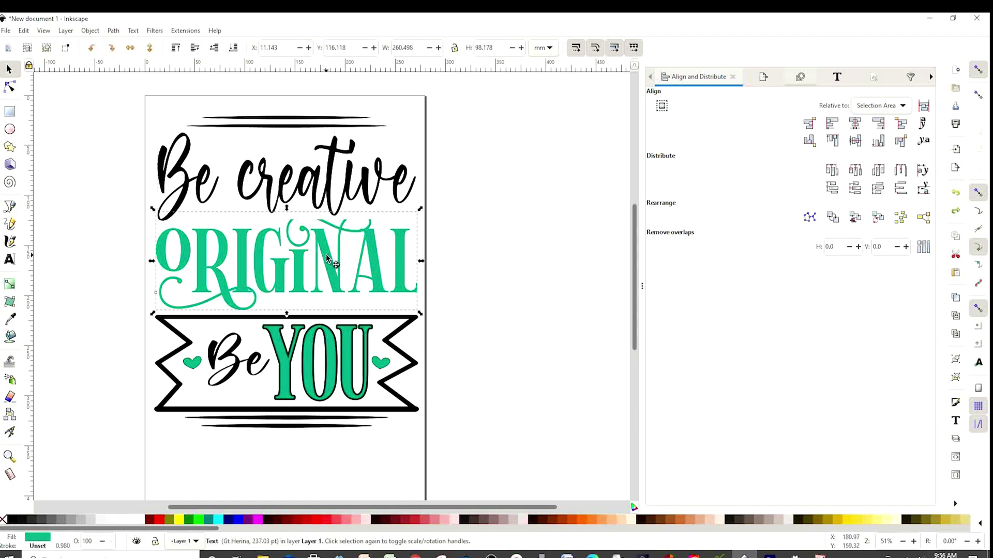
left_click(114, 31)
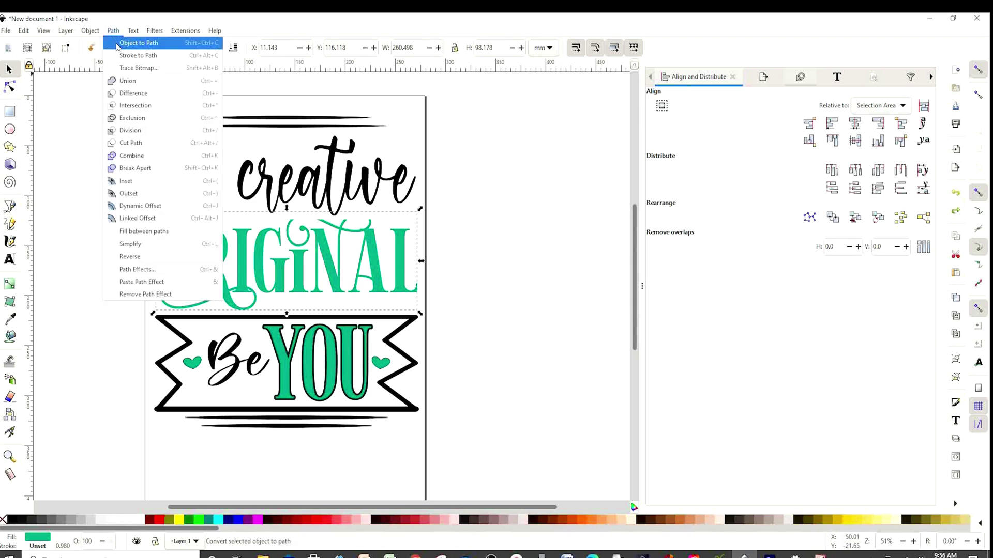
left_click(117, 44)
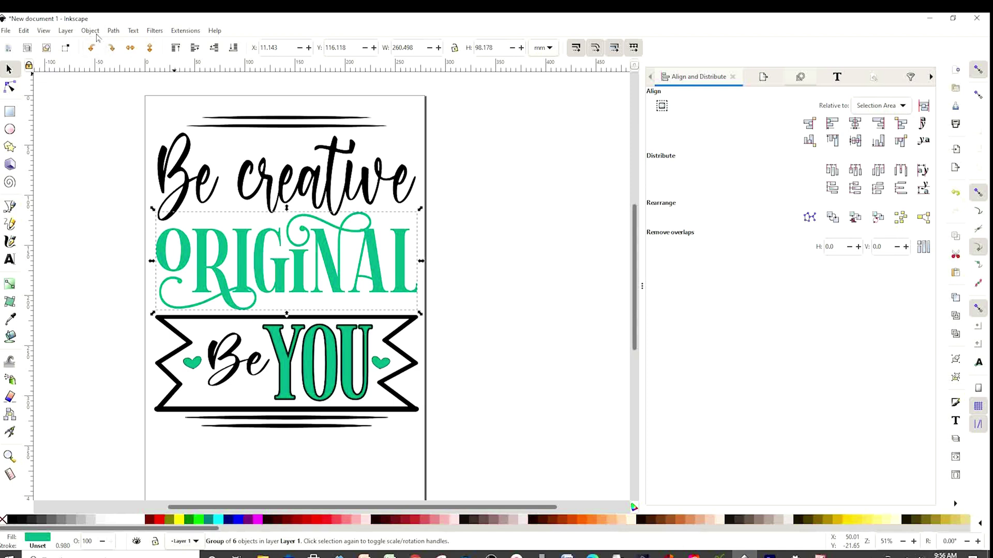
left_click(95, 33)
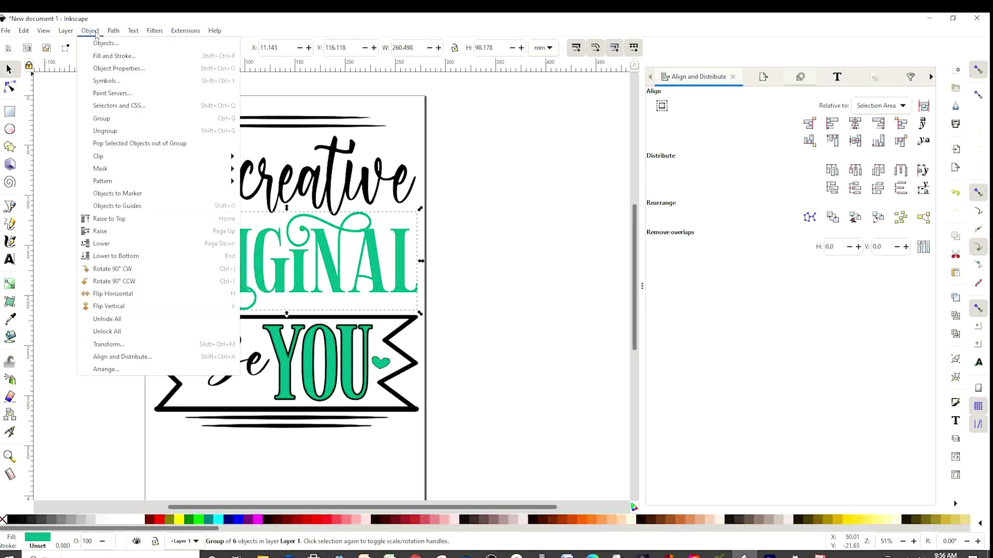
left_click(114, 132)
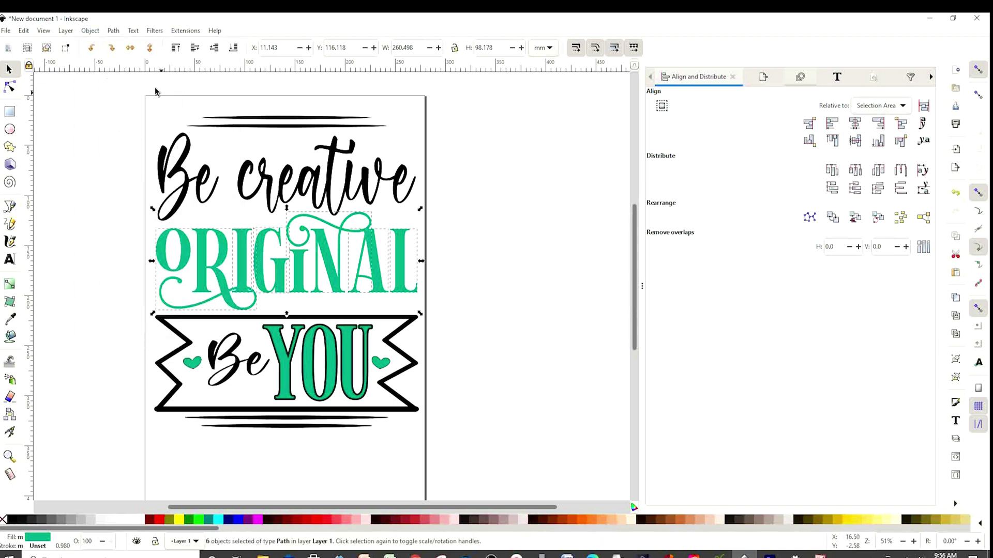
Merge the letters of "Original" into one path with Union and nudge the merged word slightly to the left
left_click(115, 33)
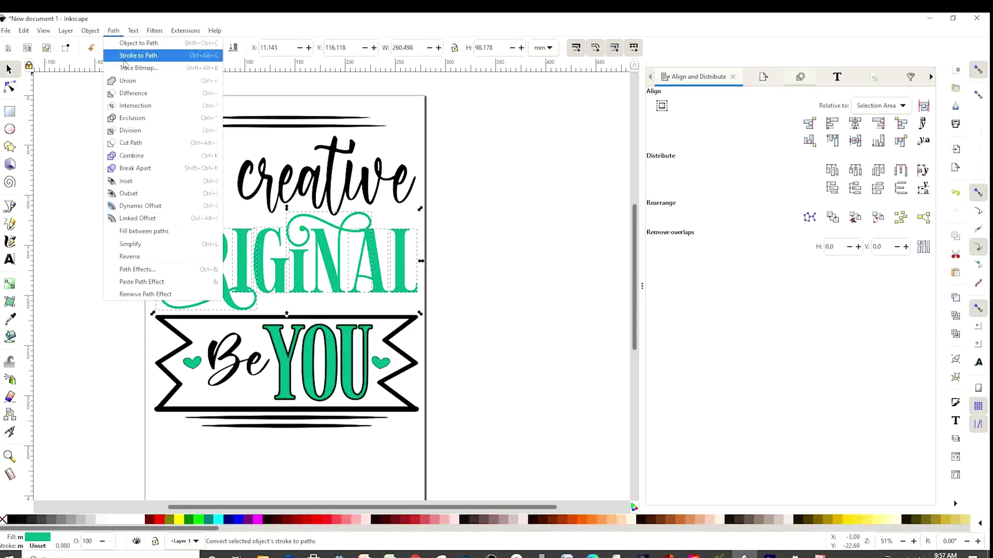
left_click(130, 84)
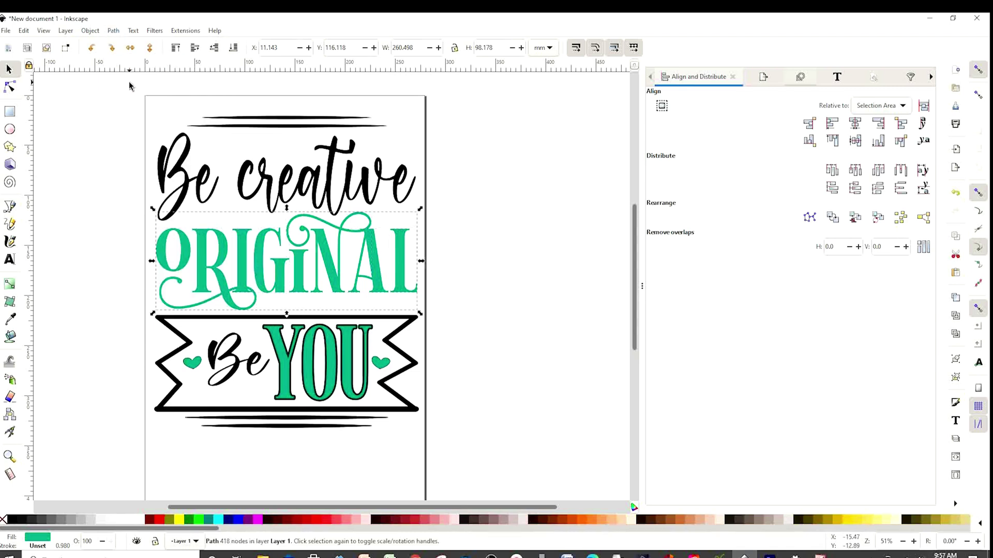
mouse_move(331, 279)
left_mouse_down()
mouse_move(276, 265)
mouse_move(329, 278)
left_mouse_up()
left_click(456, 403)
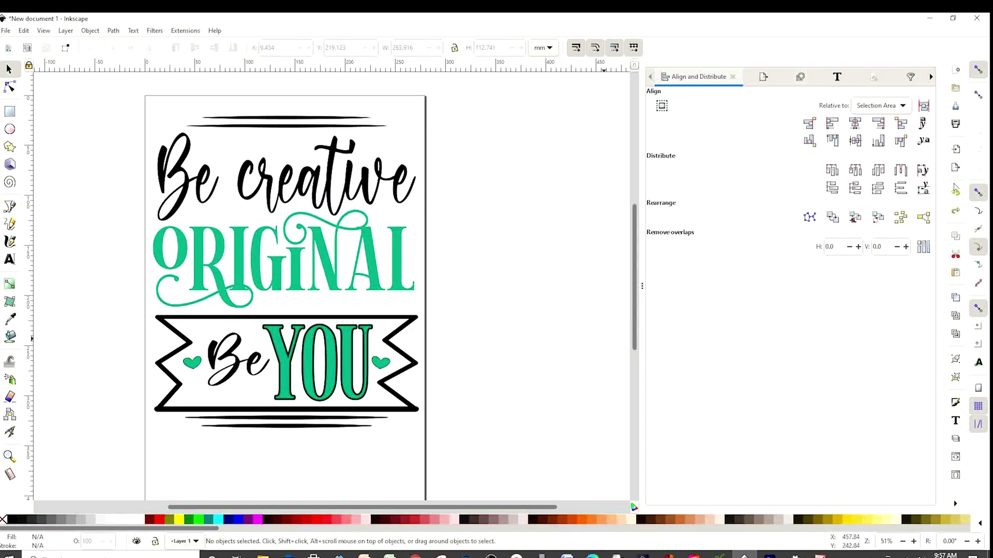
Ungroup the banner group containing "Be YOU", the hearts and the lower lines
left_click_drag(510, 432, 300, 427)
left_click(307, 363)
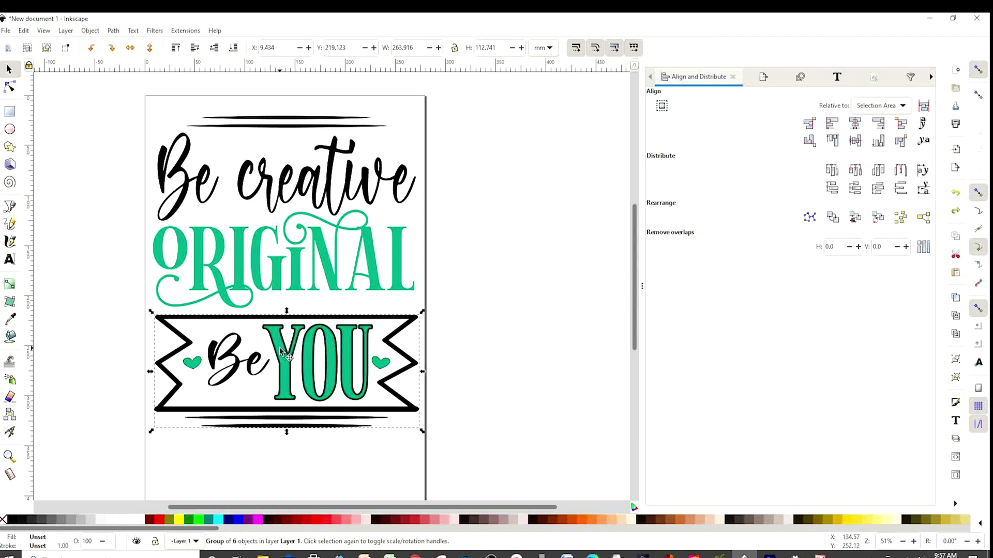
right_click(280, 352)
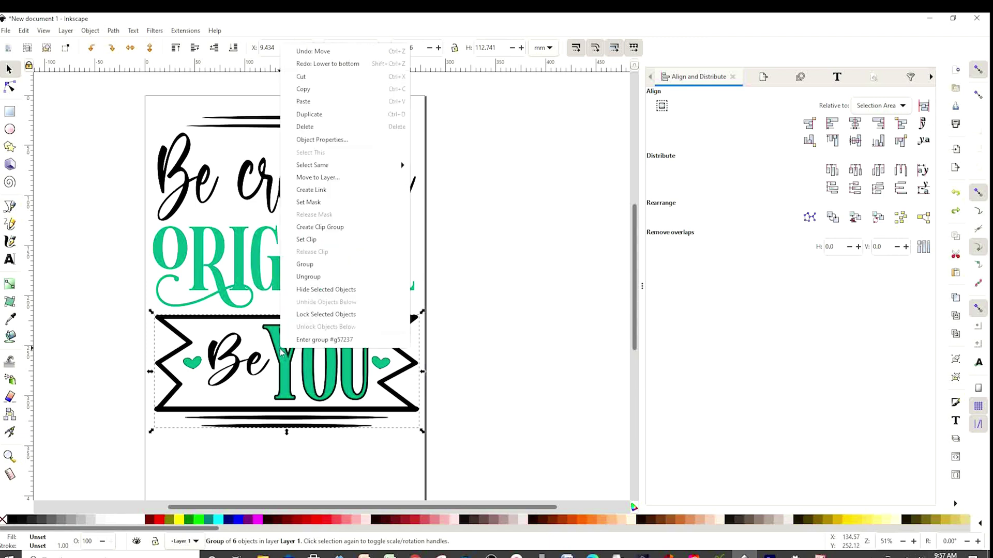
left_click(322, 283)
left_click(485, 362)
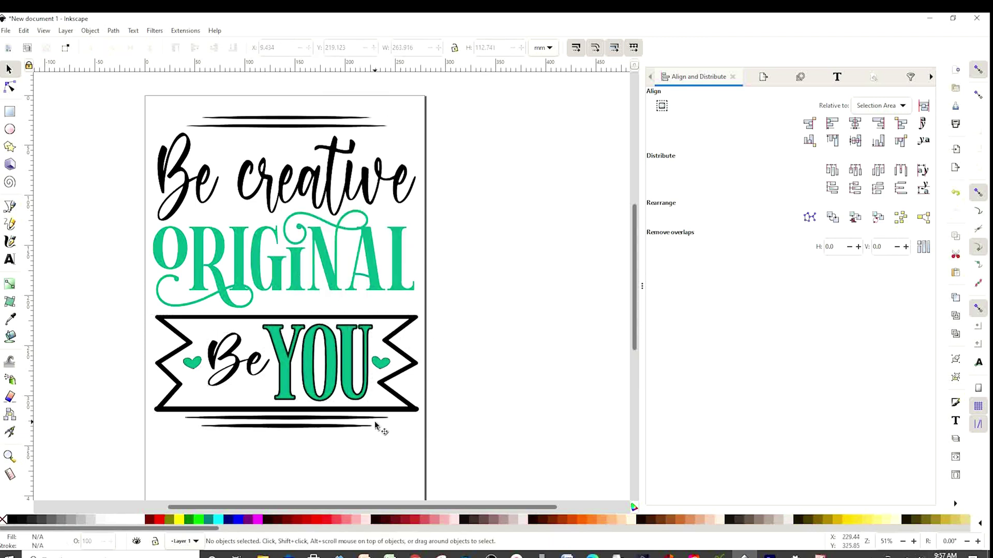
Convert the "Be" text inside the banner to a path and ungroup its letters
left_click(237, 365)
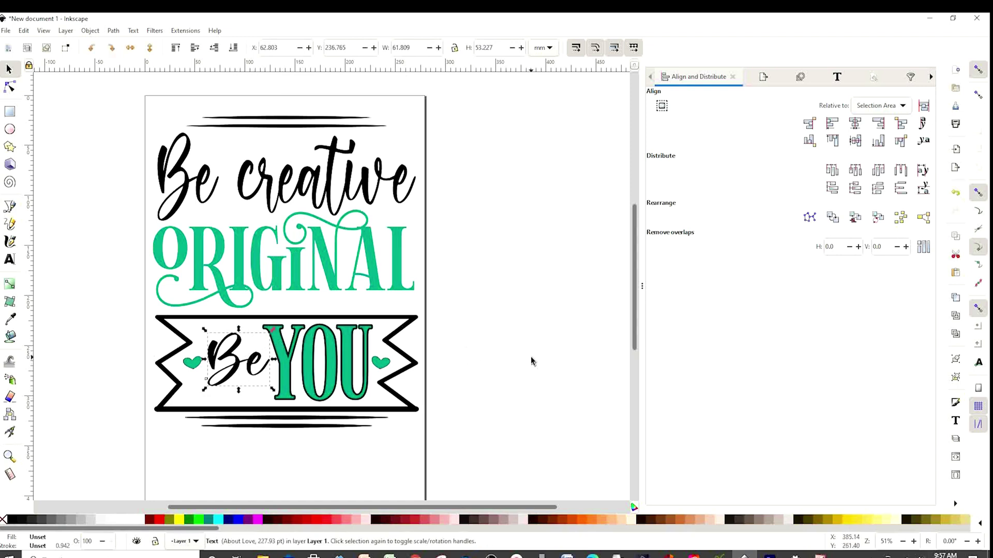
left_click(532, 359)
left_click(236, 362)
left_click(114, 31)
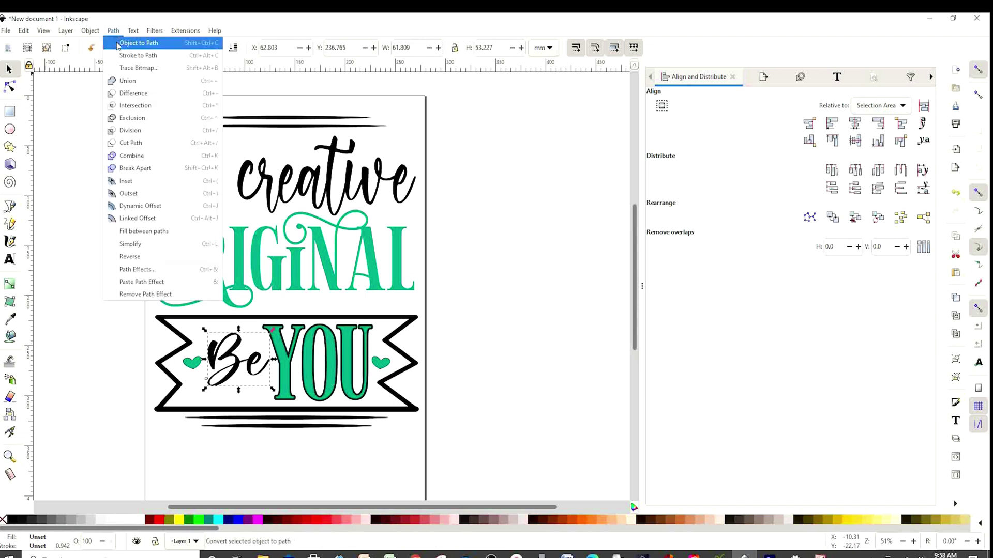
left_click(118, 47)
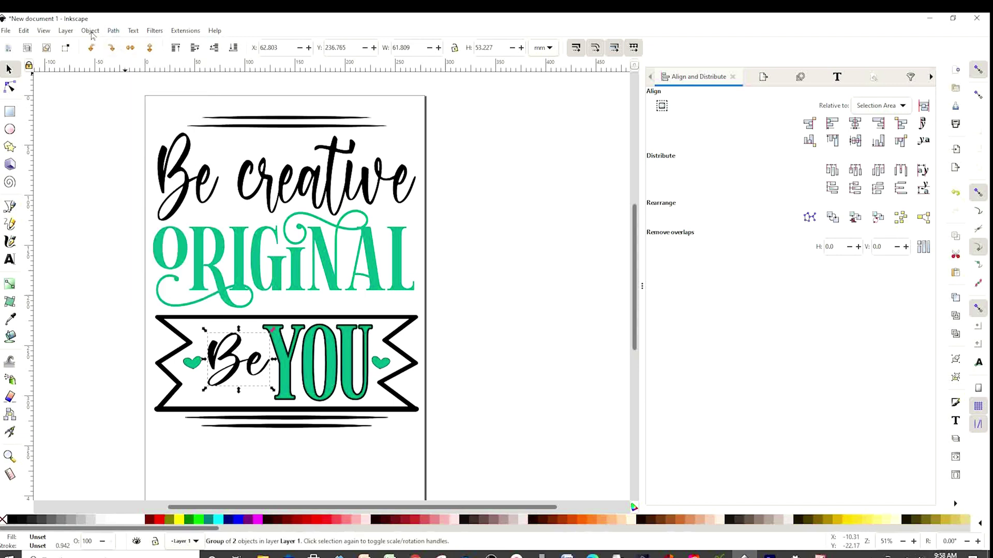
left_click(91, 31)
left_click(108, 126)
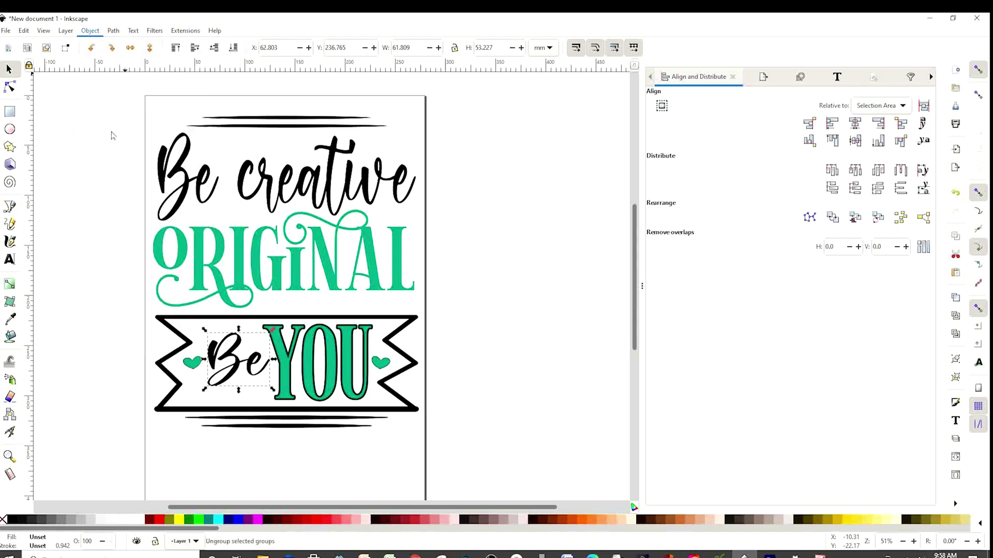
Merge the two letters of the banner's "Be" into one path with Union
left_click(114, 31)
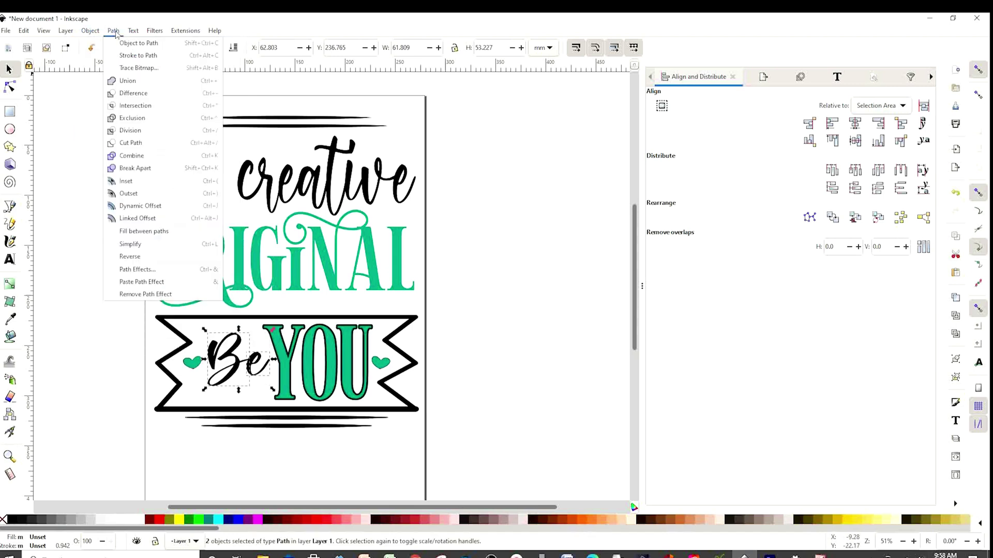
left_click(130, 81)
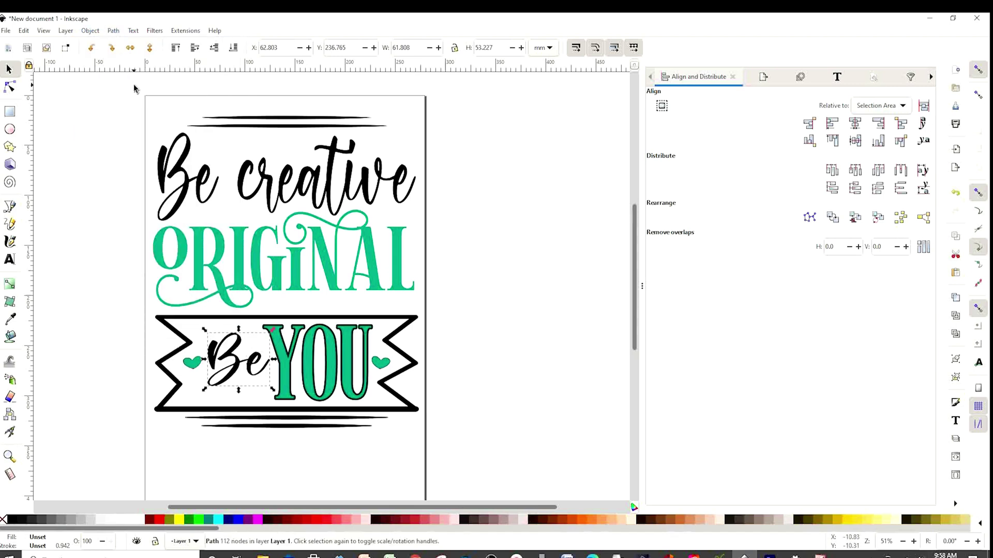
left_click(311, 361)
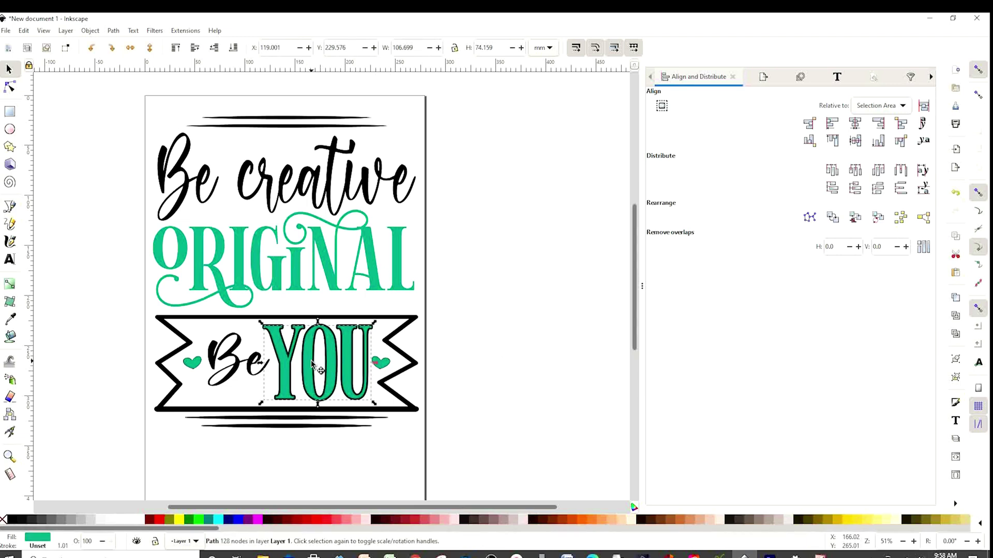
left_click(404, 428)
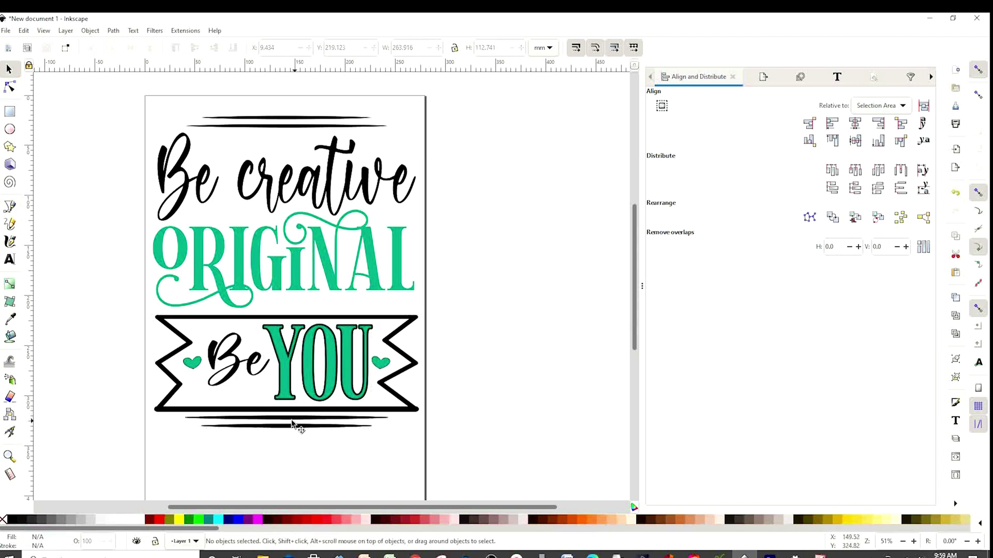
Convert the banner frame, a text object in the Sweetie Almeera Extras font, to a path
left_click(292, 424)
left_click(113, 31)
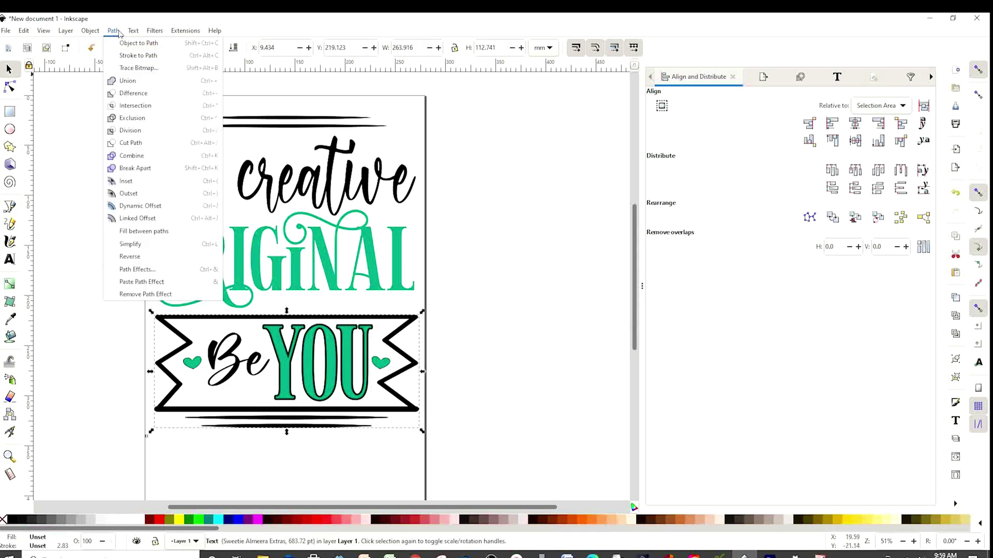
left_click(114, 32)
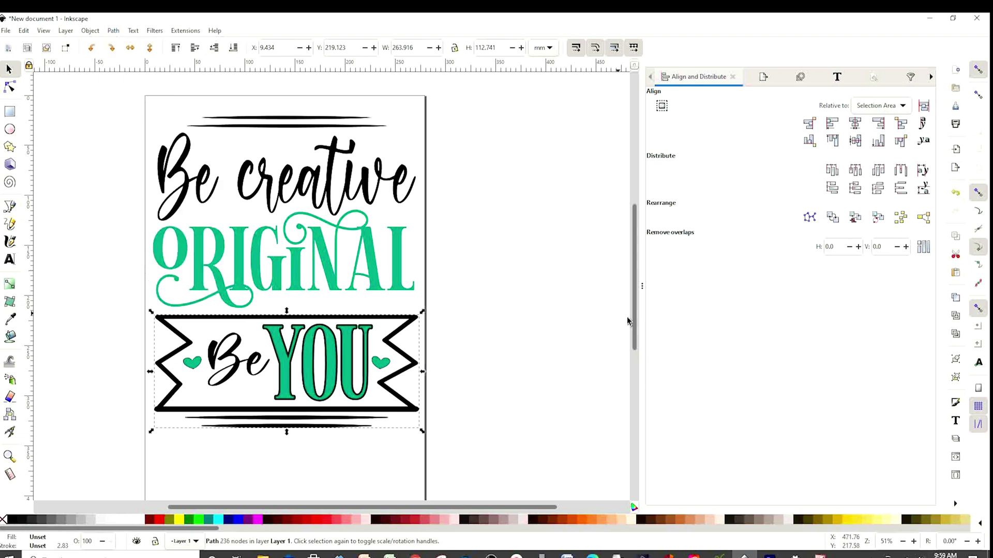
left_click(526, 290)
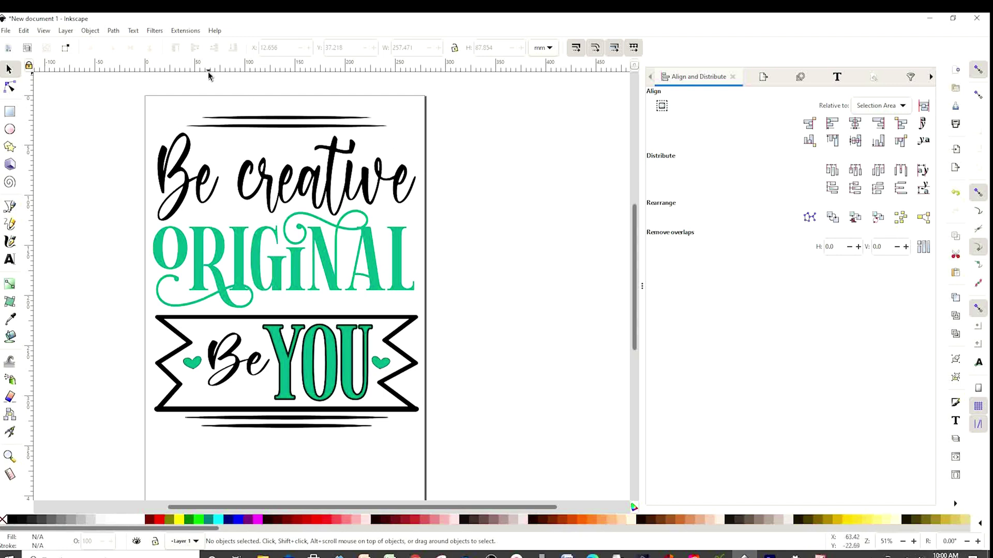
Save the document as "BE CREATIVE 1" in Plain SVG format in the svg png design folder
left_click(5, 31)
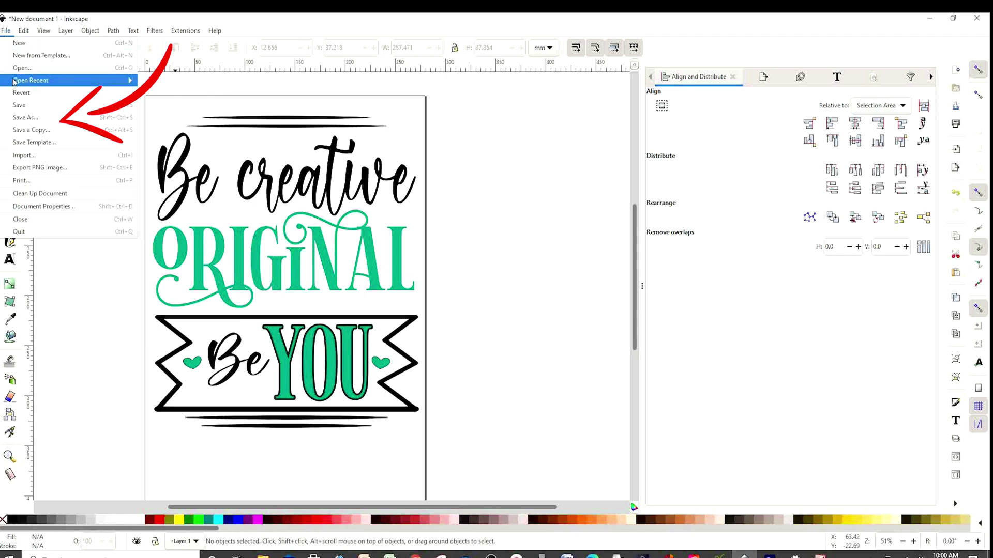
left_click(48, 122)
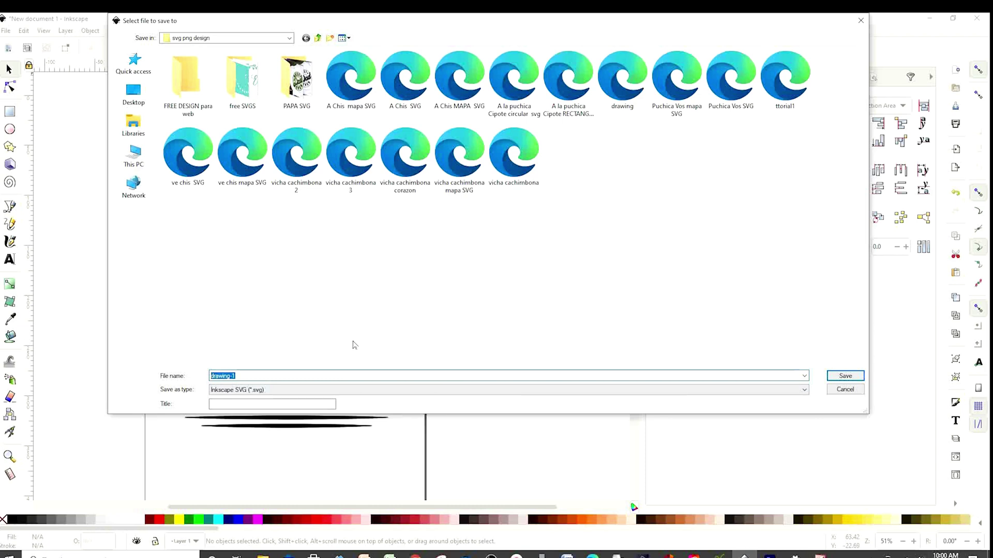
type("BE CREATIVE 1")
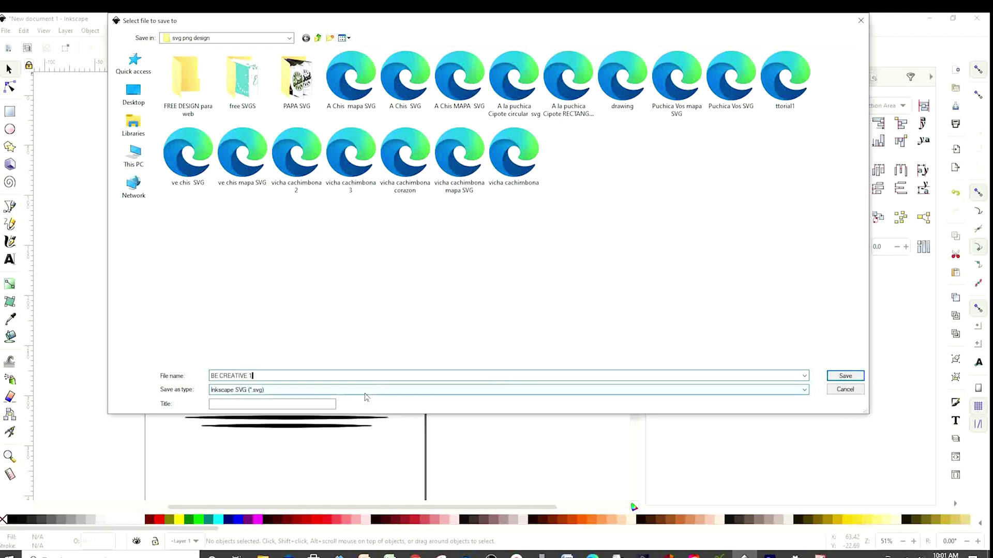
left_click(365, 391)
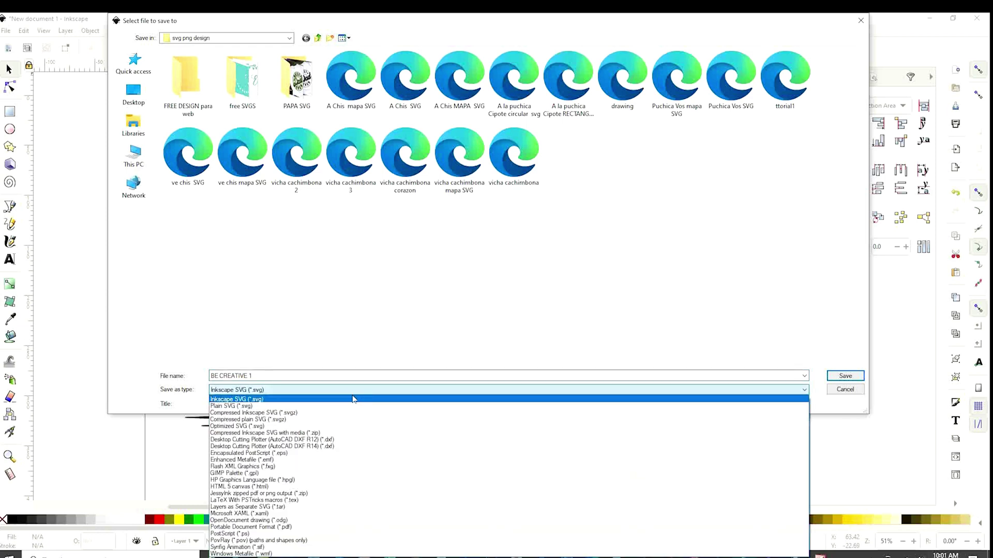
left_click(245, 407)
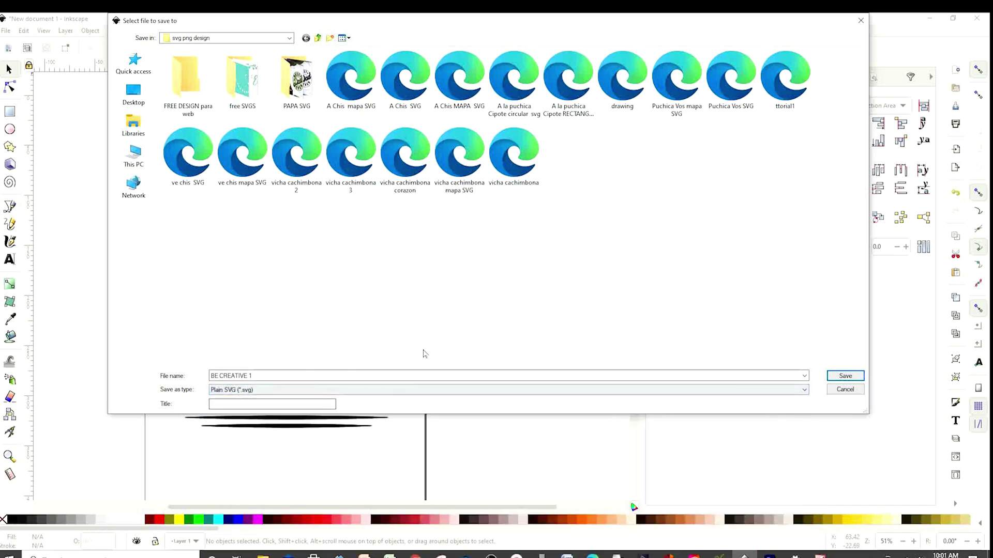
left_click(845, 376)
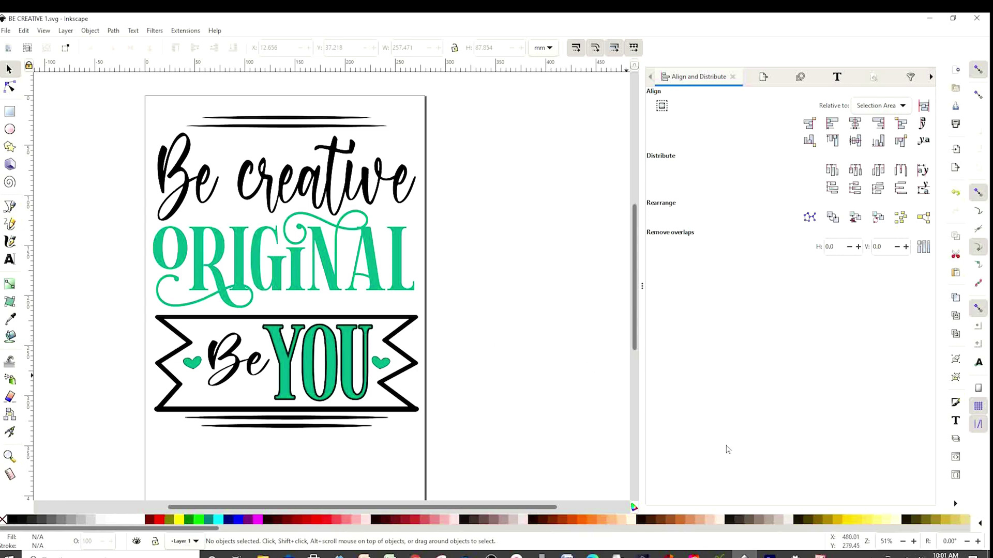
Switch to Cricut Design Space and upload the BE CREATIVE 1 SVG file from the agosto folder as an image
key("alt+Tab")
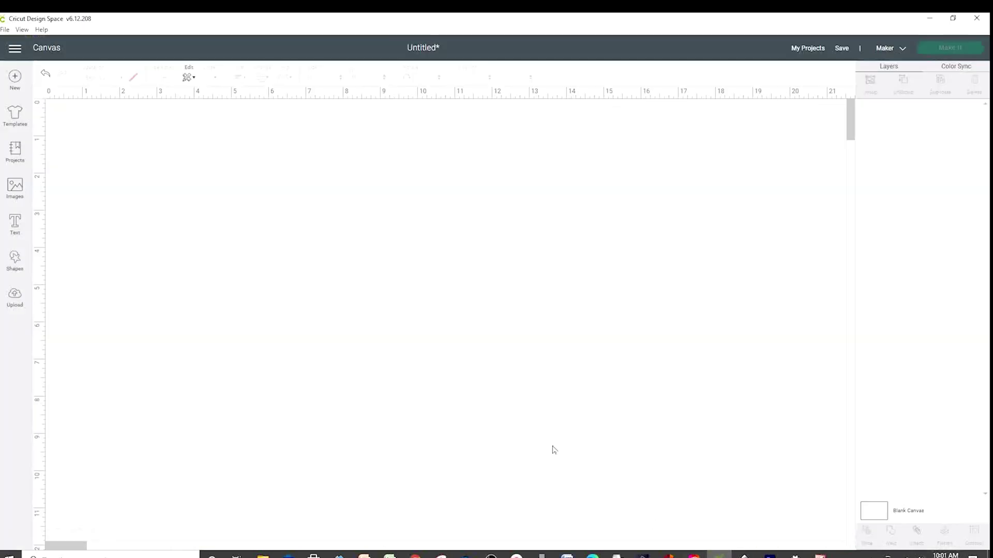
left_click(17, 300)
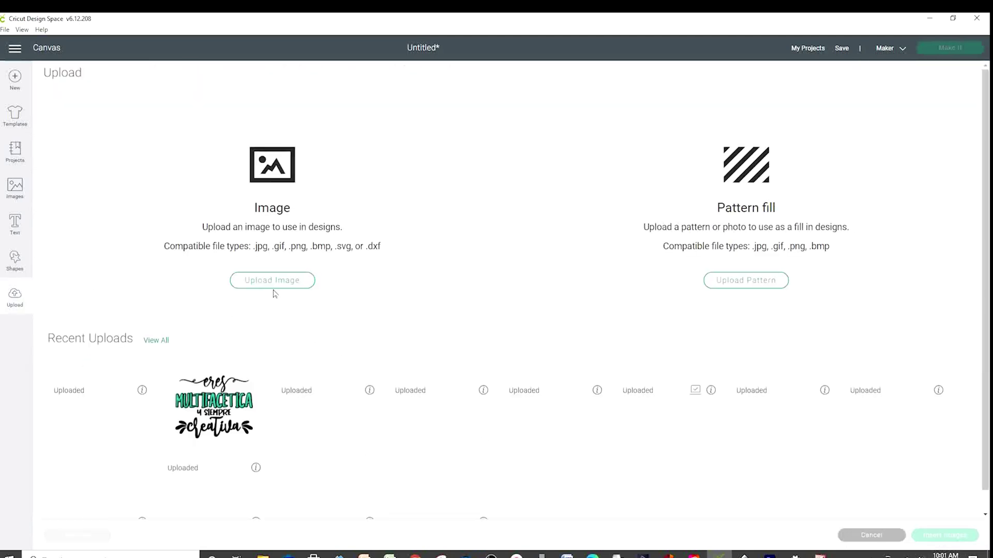
left_click(298, 281)
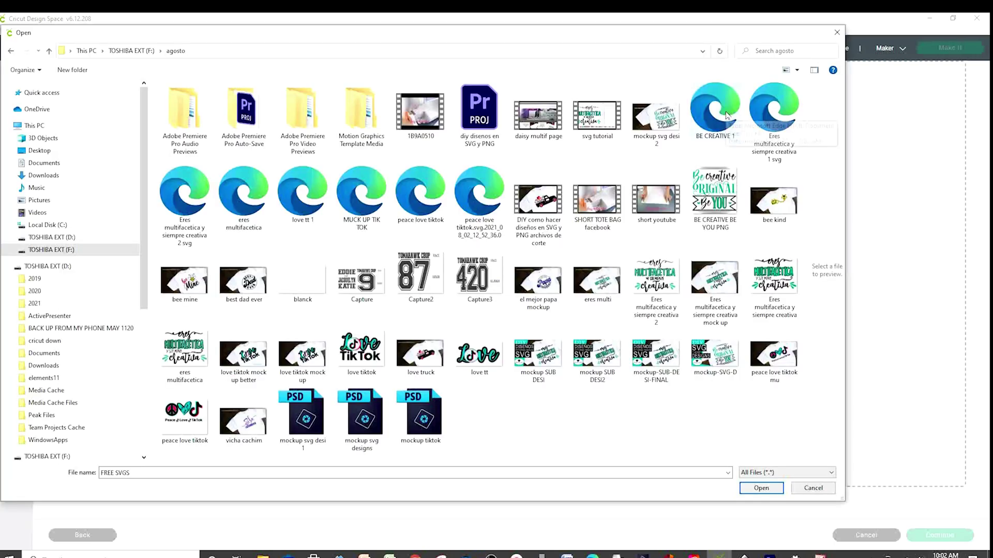
left_click(721, 114)
left_click(773, 489)
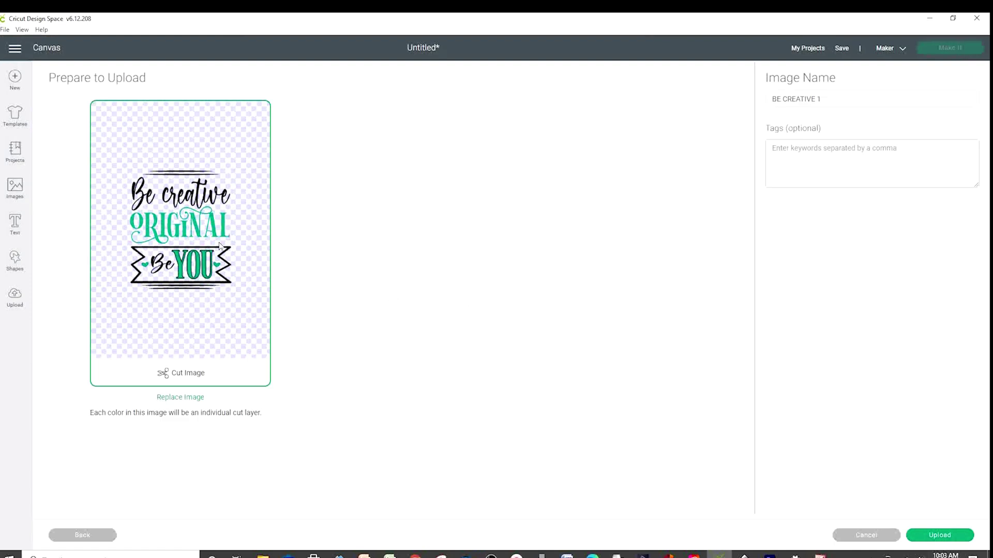
left_click(963, 540)
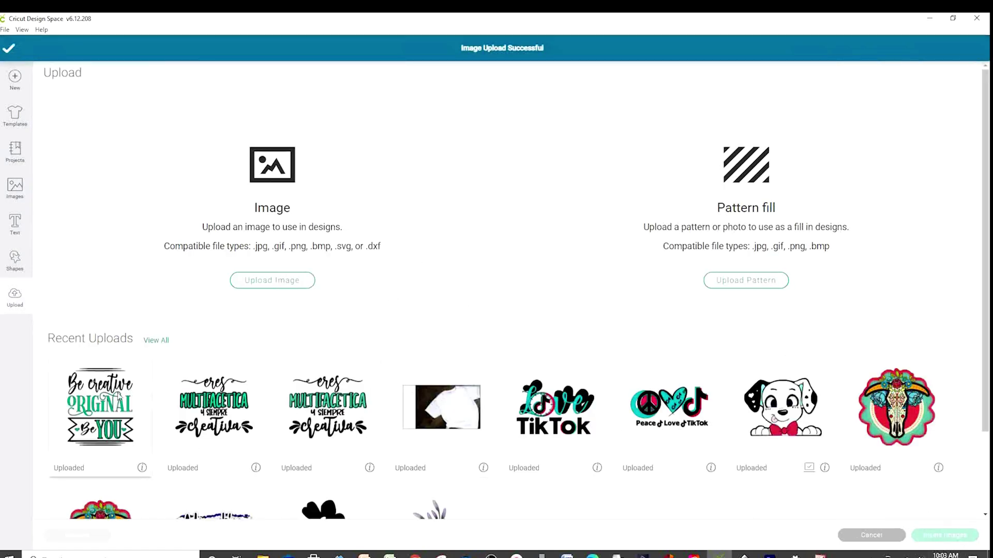
Insert the uploaded "Be creative" design onto the canvas and ungroup it
left_click(86, 408)
left_click(957, 536)
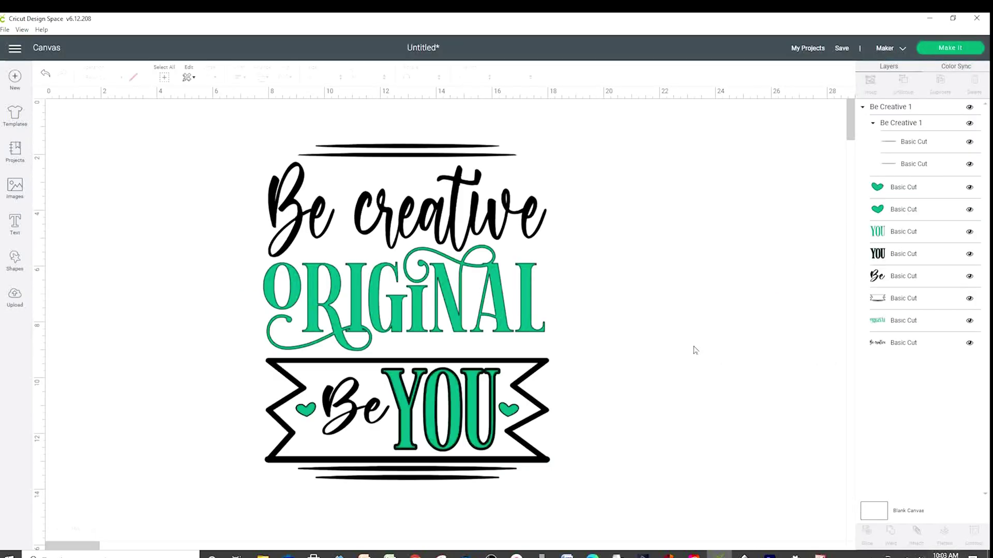
left_click(461, 325)
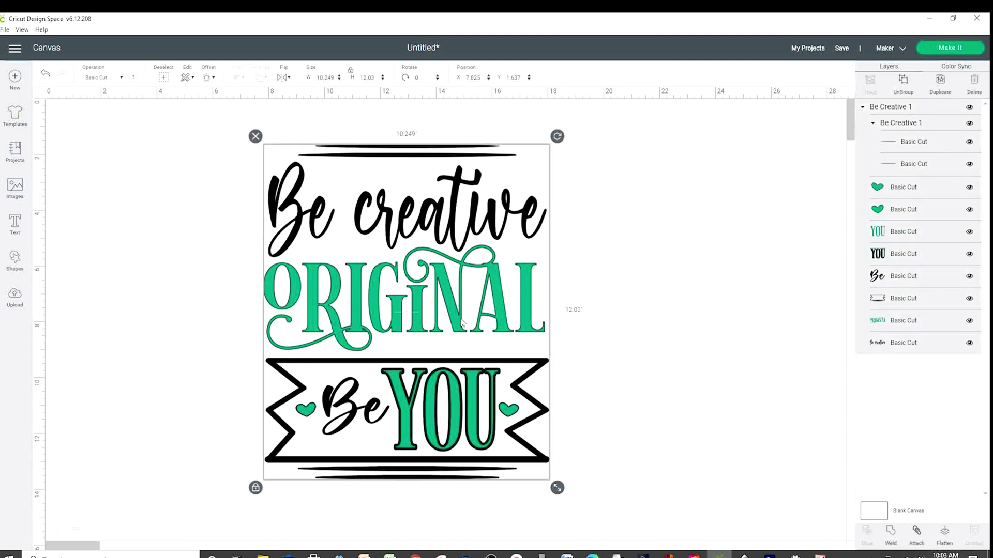
left_click(904, 82)
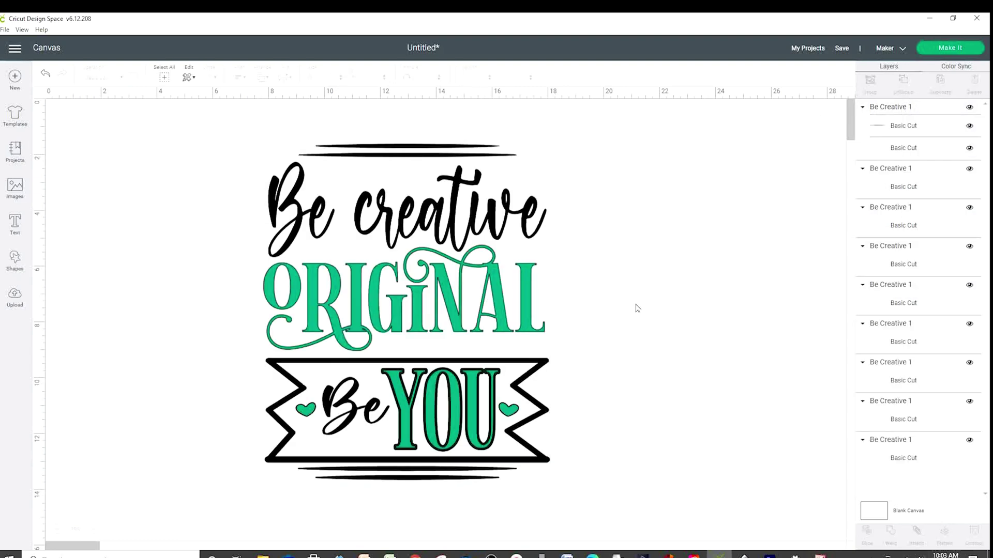
Spread "Original", "Be creative", the green and black "YOU" layers, "Be" and the banner apart on the canvas
left_click_drag(455, 329, 624, 319)
left_click_drag(487, 211, 337, 236)
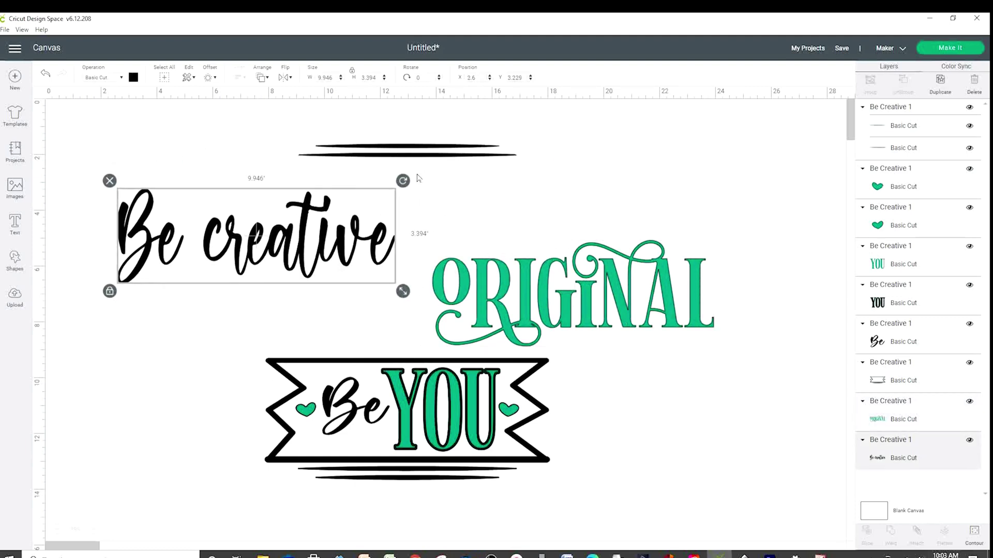
left_click(442, 409)
left_click_drag(442, 408, 162, 401)
left_click_drag(442, 414, 670, 421)
left_click_drag(354, 406, 341, 323)
left_click_drag(408, 459, 474, 470)
left_click_drag(77, 136, 776, 514)
left_click(804, 426)
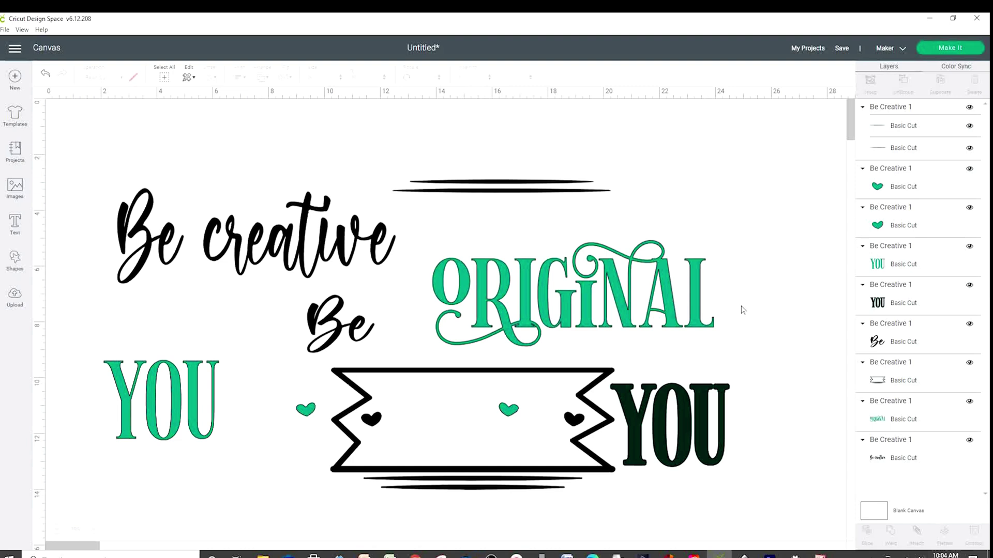
Switch to Inkscape and set the document's page size to US Letter, 8.5 x 11.0 in
left_click(745, 553)
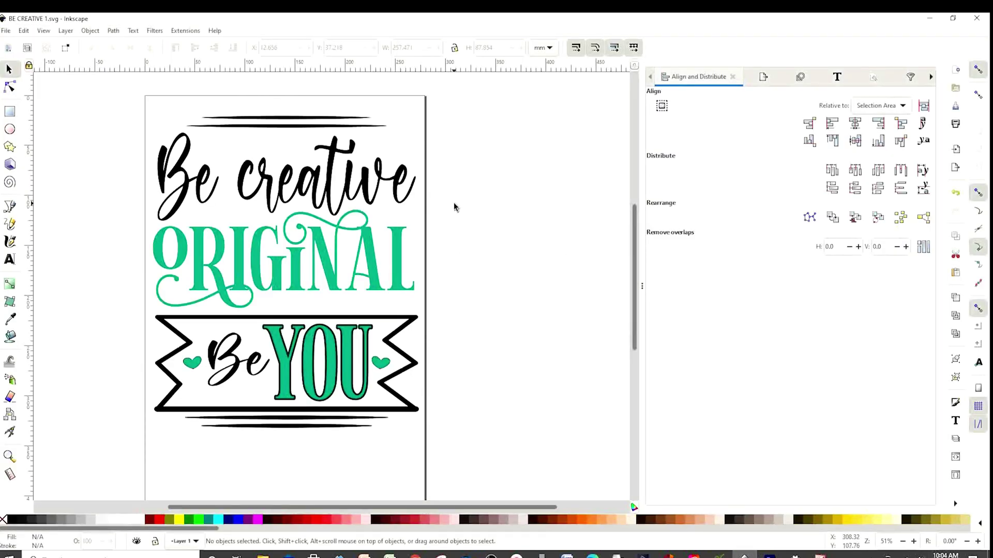
key("shift+ctrl+e")
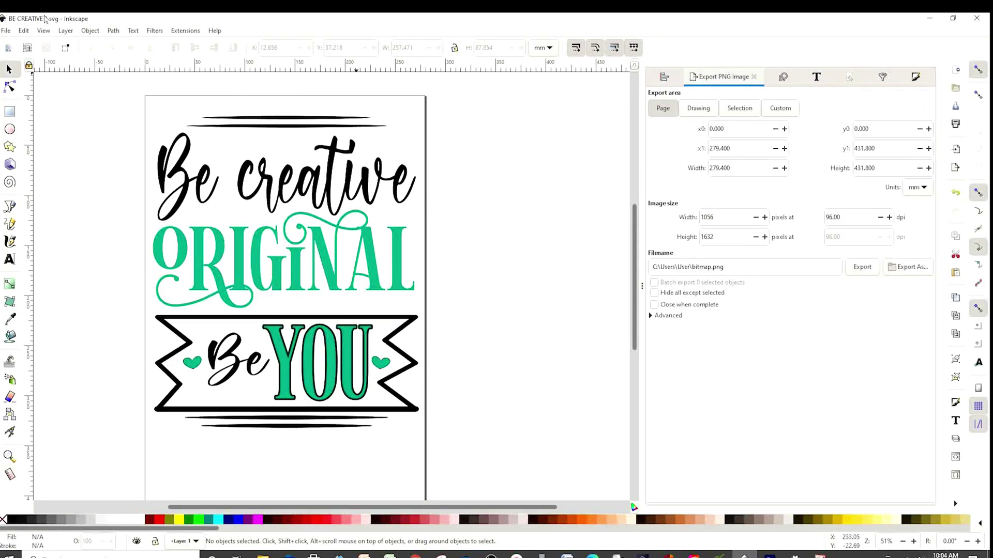
left_click(6, 30)
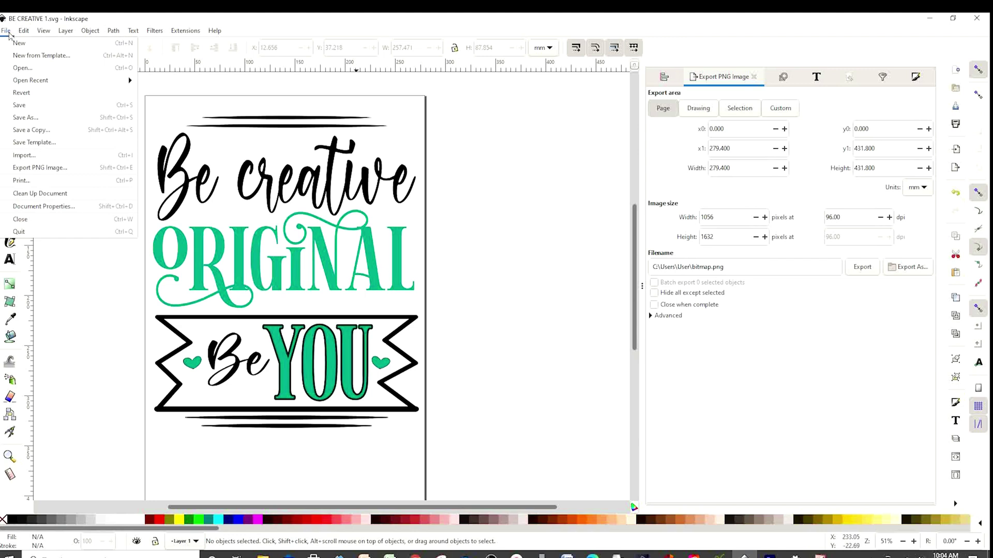
left_click(71, 206)
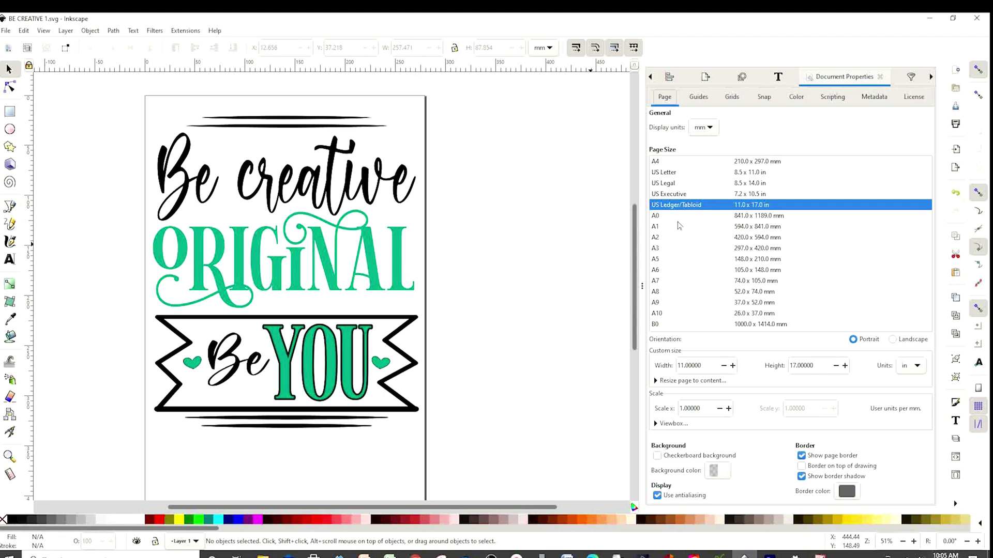
left_click(670, 174)
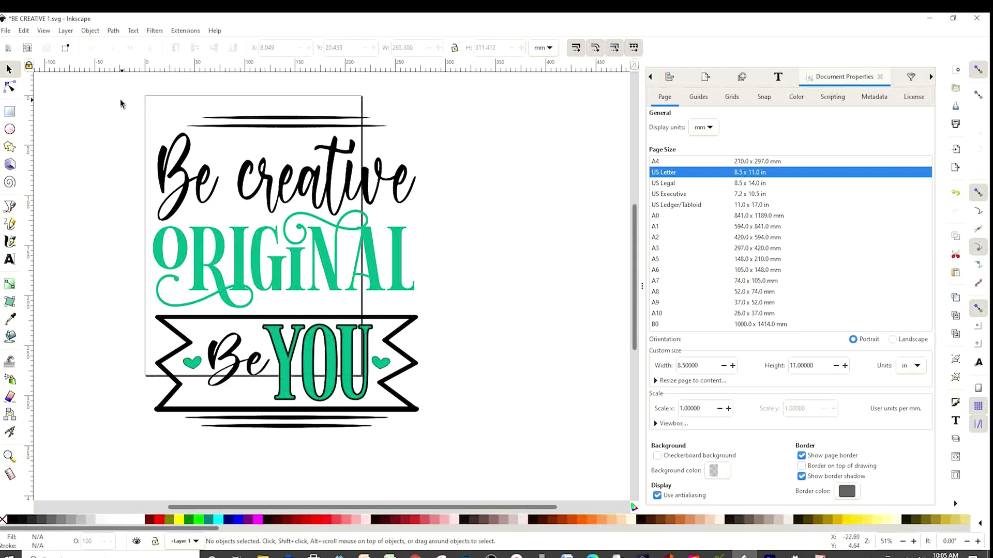
Scale the whole design to about 207 × 233 mm and position it within the US Letter page
left_click_drag(115, 100, 499, 458)
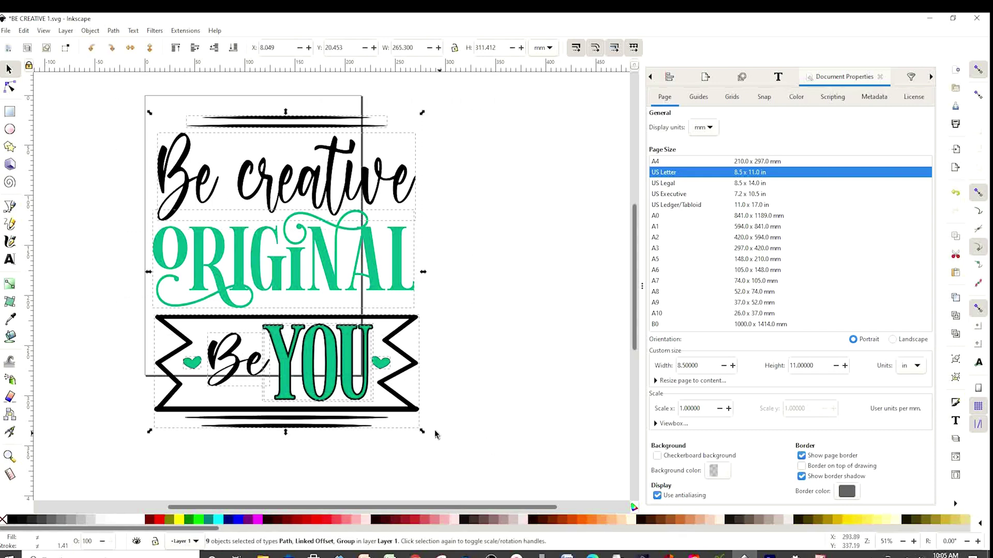
left_click_drag(419, 429, 361, 355)
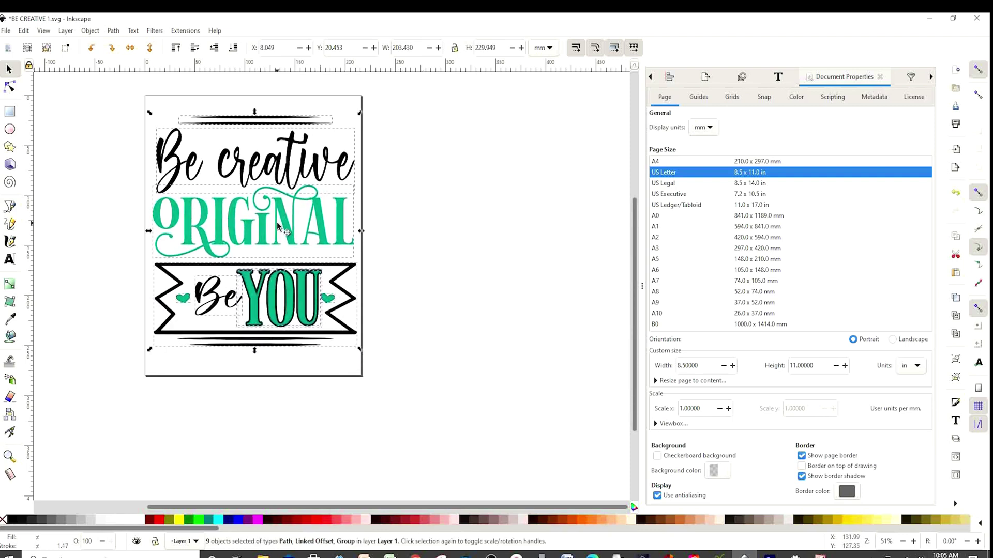
left_click_drag(282, 228, 281, 228)
left_click_drag(359, 348, 361, 346)
left_click(475, 350)
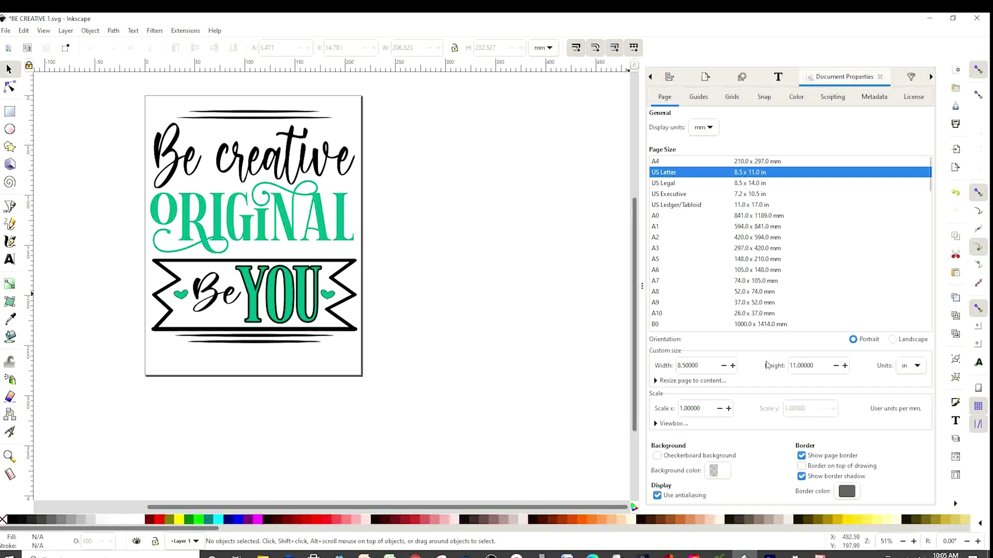
Export the page as a PNG named "YOU ARE CREATIVE" in the agosto folder
left_click(8, 31)
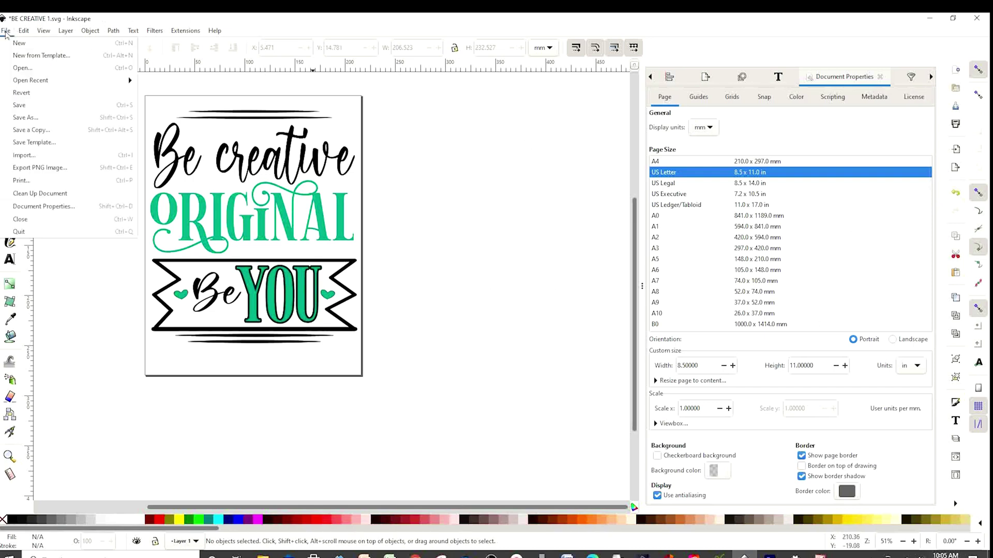
left_click(53, 168)
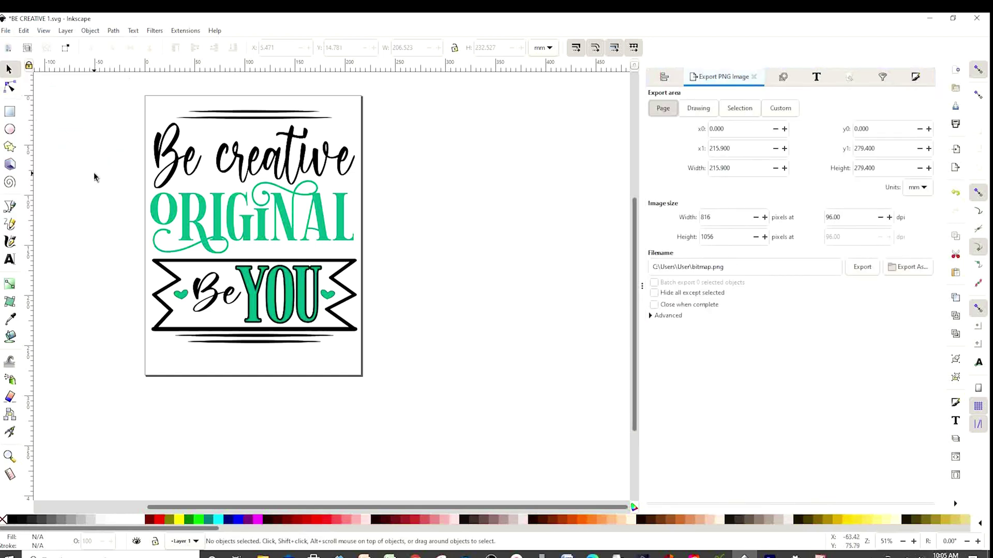
left_click(905, 267)
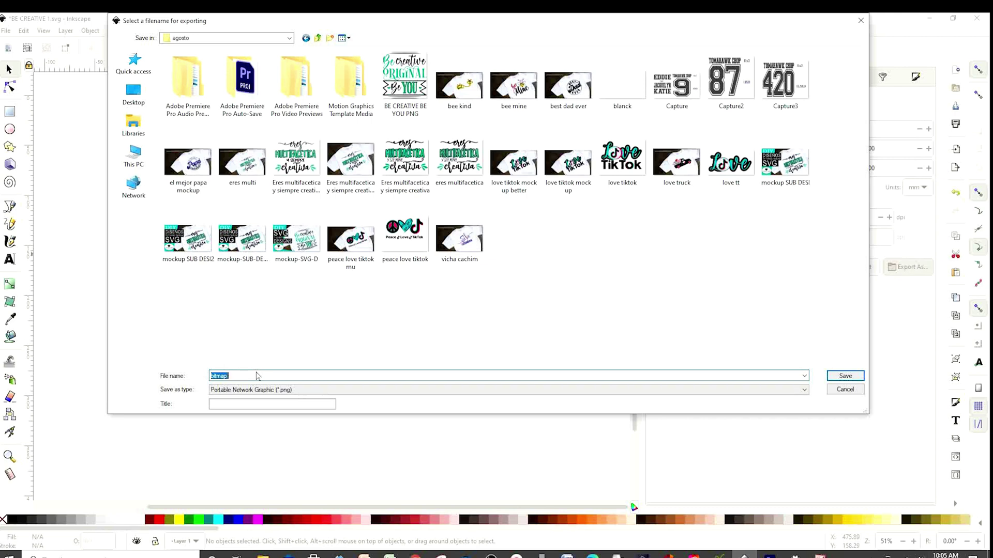
type("YOU ARE CREATIVE")
left_click(845, 376)
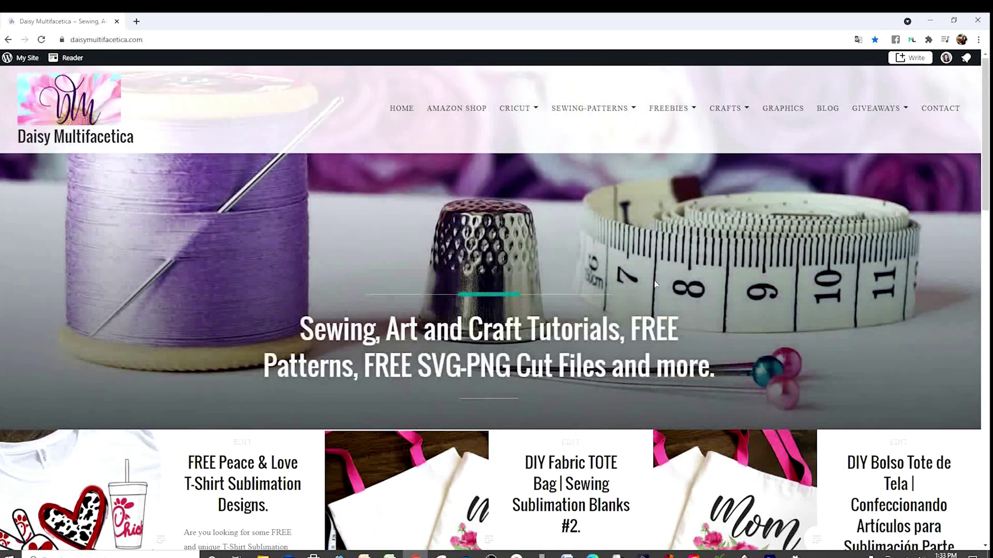
Open the craft website's Graphics page and look through its free downloadable SVG and PNG designs
left_click(778, 108)
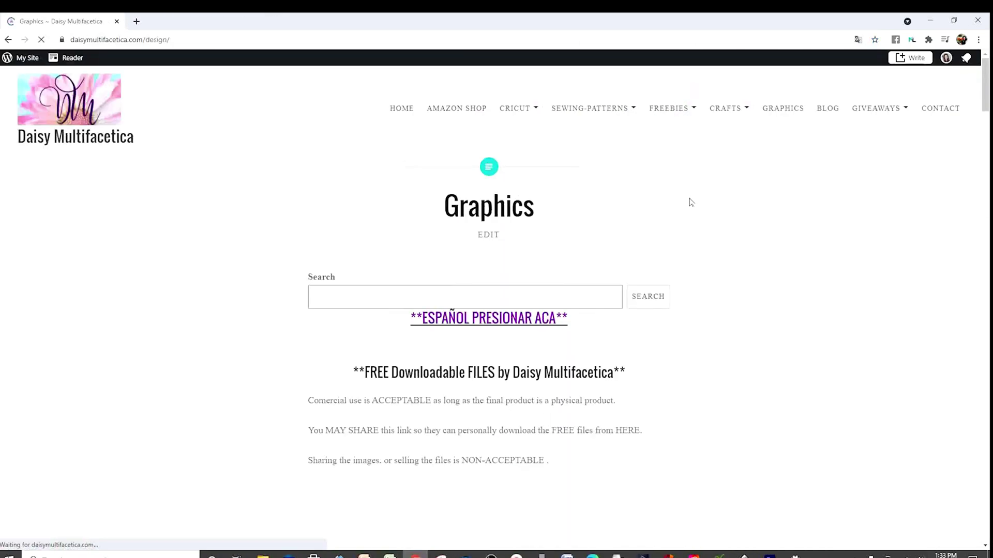
scroll(693, 237, "down", 10)
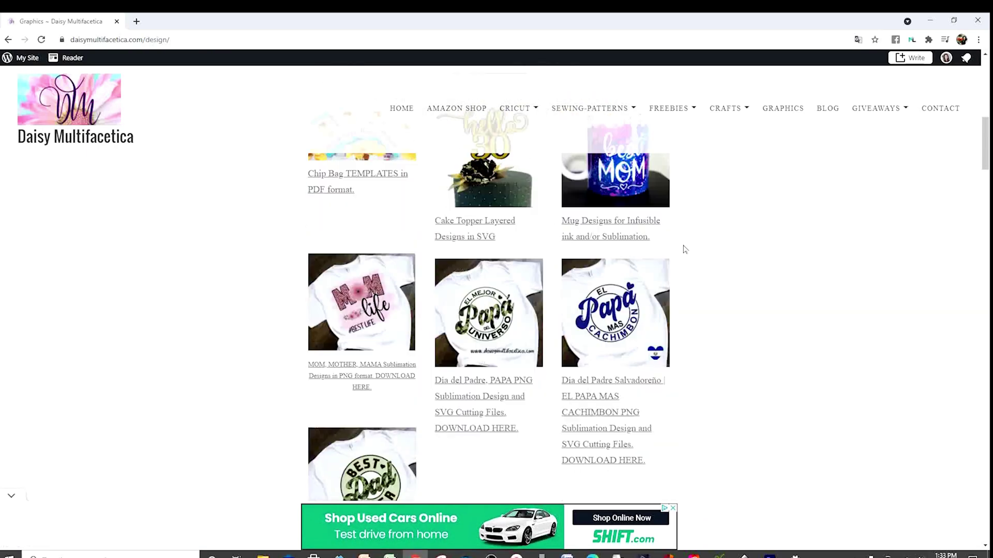
scroll(685, 250, "down", 8)
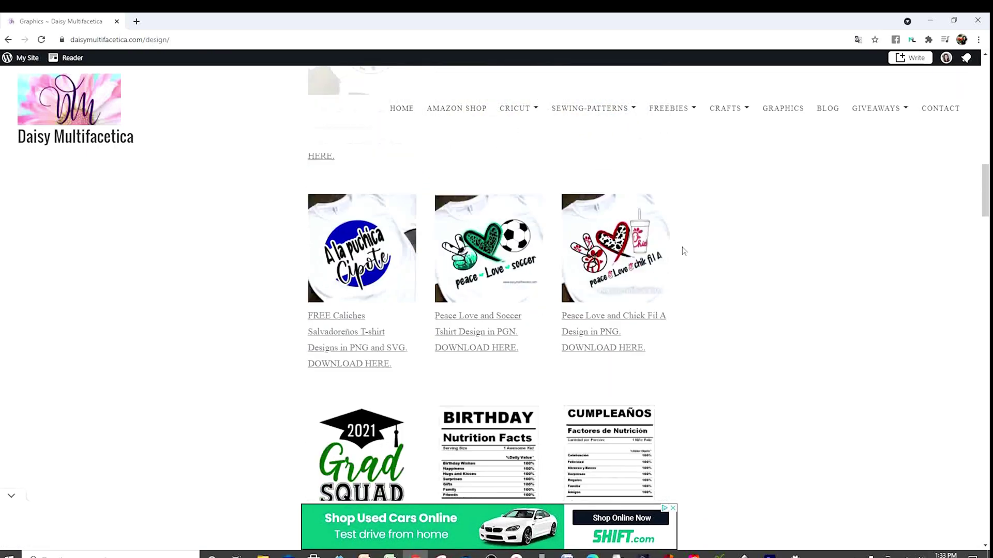
scroll(683, 250, "down", 2)
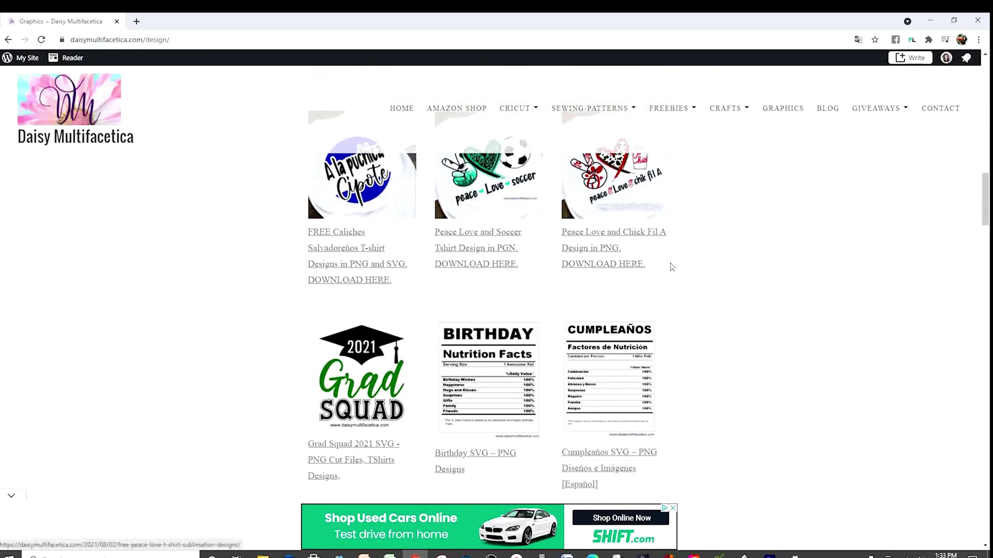
scroll(540, 374, "down", 5)
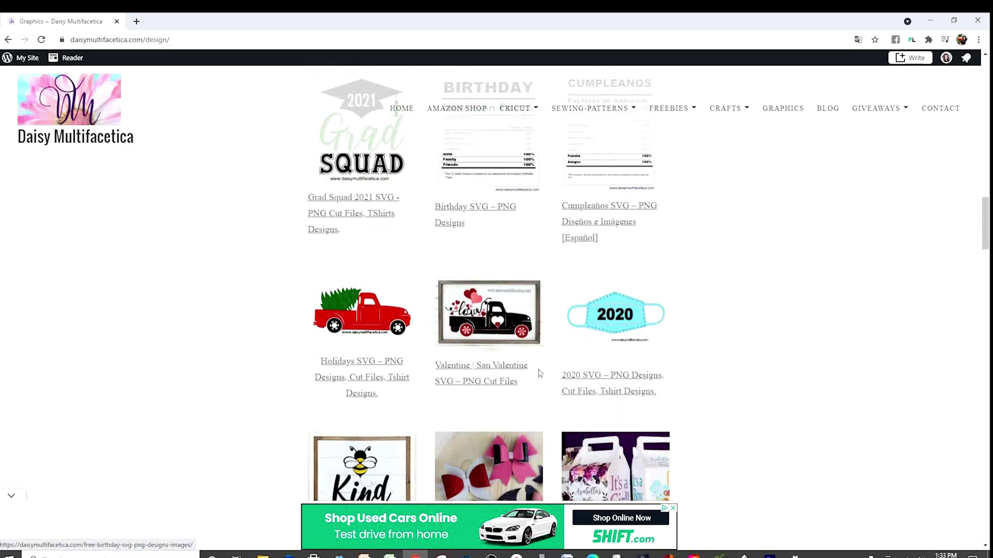
scroll(681, 308, "up", 8)
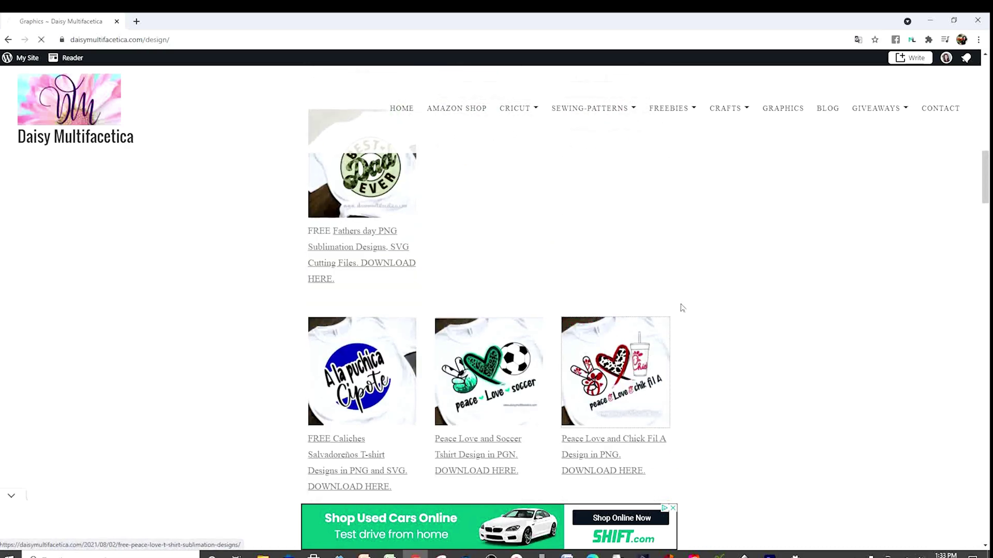
Open the free Peace & Love T-shirt sublimation designs post and review its tutorials and PNG download links
scroll(706, 357, "down", 4)
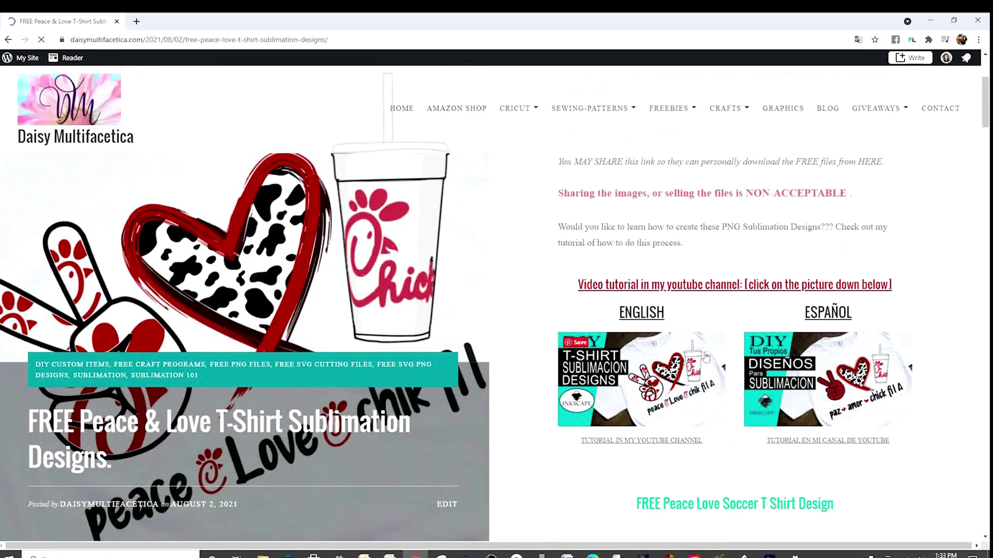
scroll(750, 357, "down", 3)
scroll(828, 365, "down", 4)
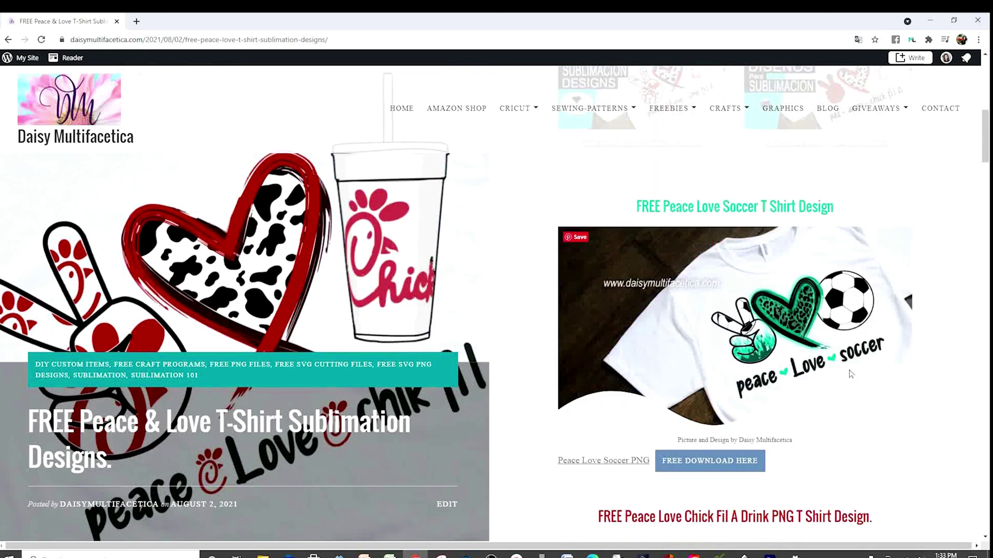
scroll(850, 374, "down", 12)
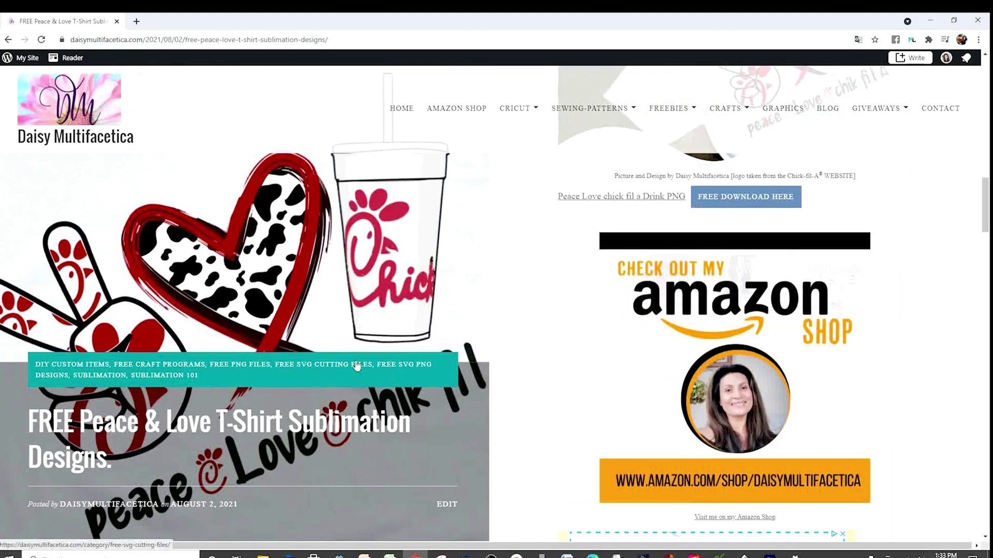
scroll(580, 352, "up", 1)
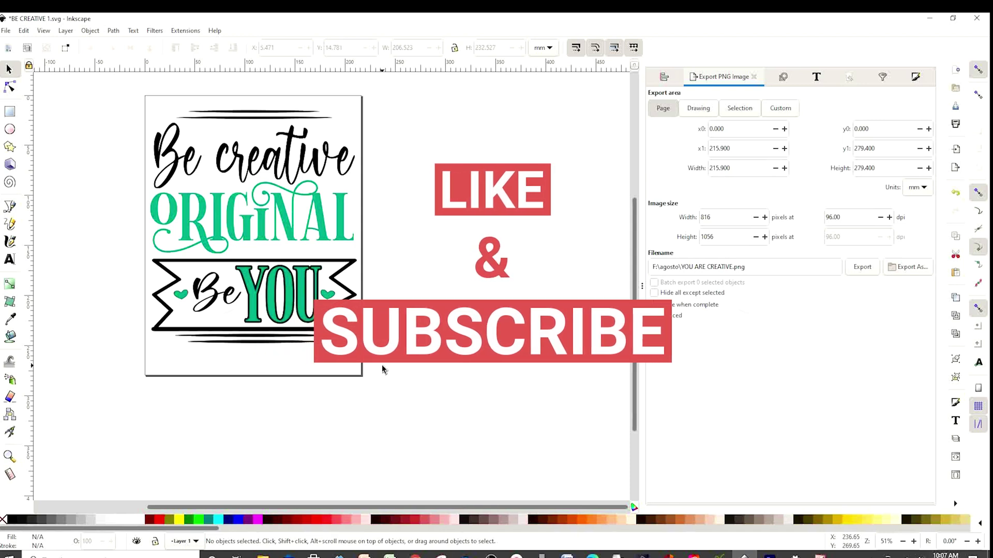